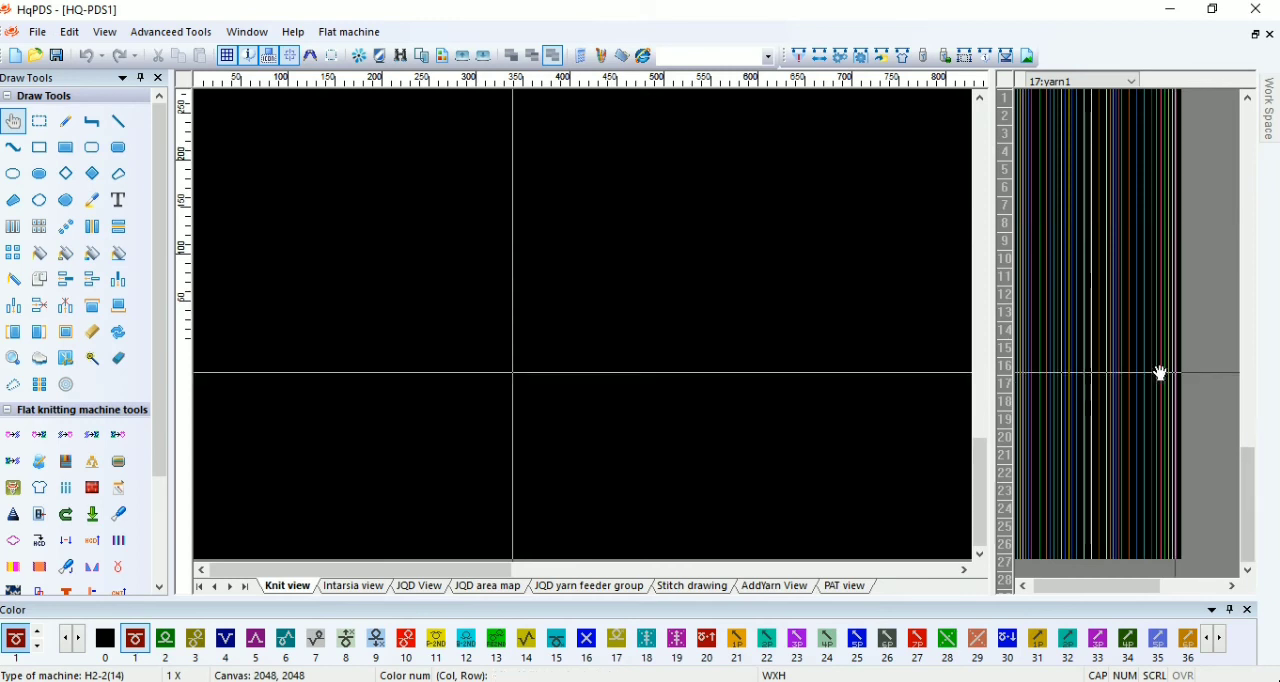
Step: Save the pattern as 31-S-B.pds in a new KNIT-FS-931 folder under E:\MULTY (7-5)GG\GREAD-FASH
click(48, 36)
click(62, 191)
click(86, 366)
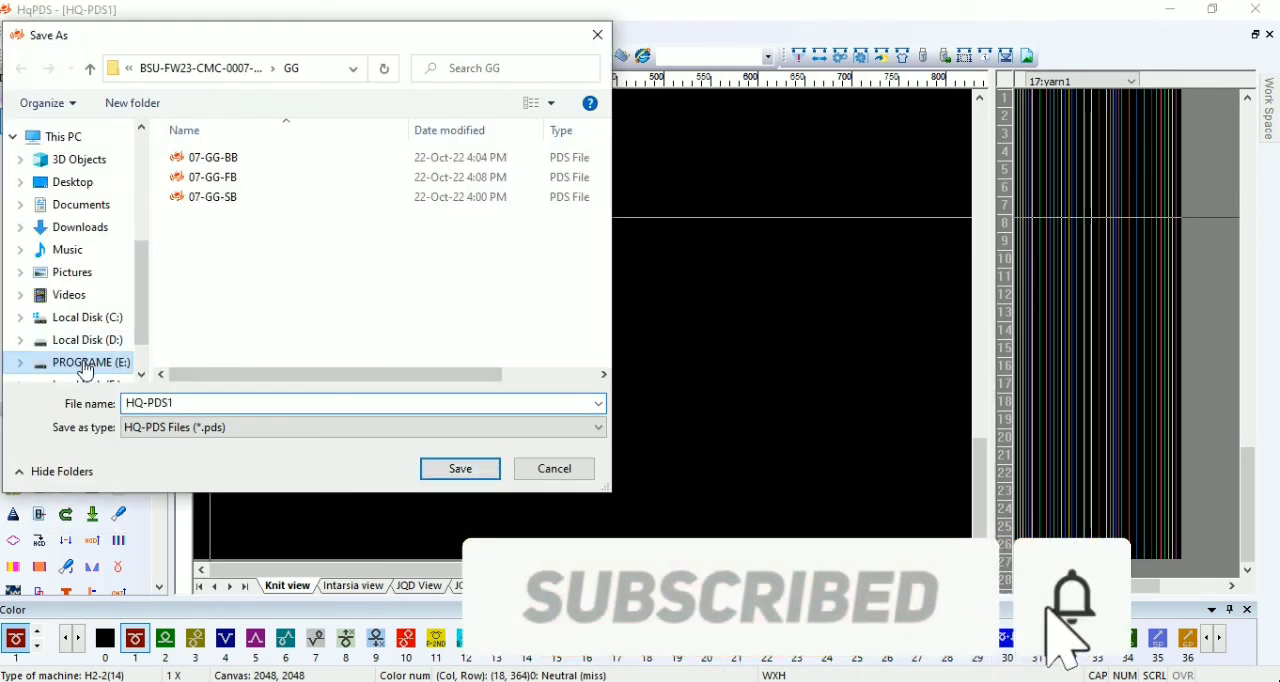
double_click(245, 180)
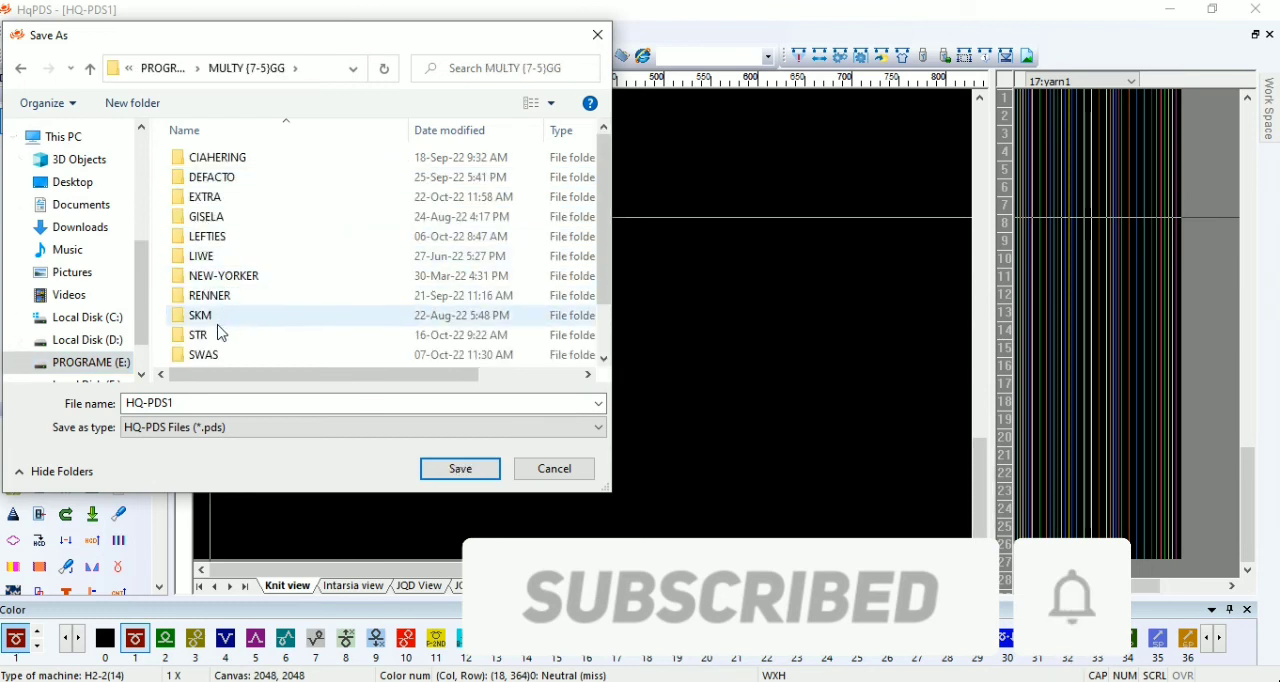
double_click(220, 333)
click(140, 104)
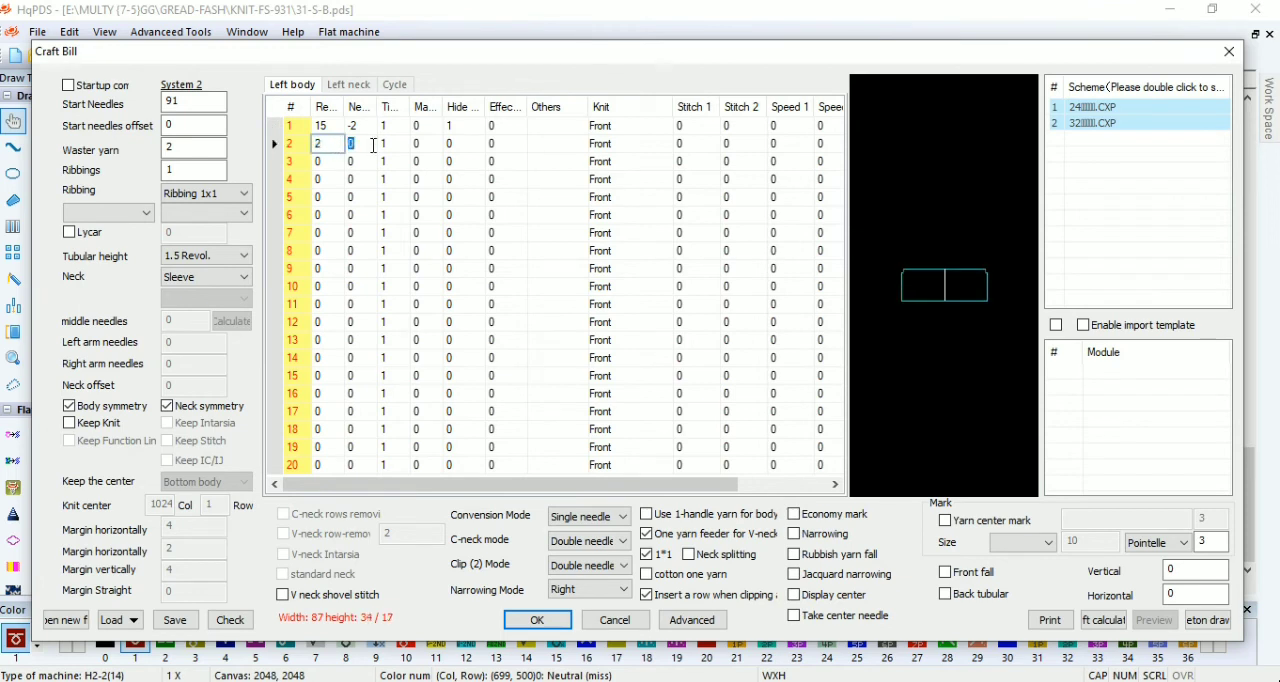
Step: Complete left body rows 2–5 (2/-2, 48/-3, 1/-3 six times, 1/0) and set rows 1–4 to the Single fish scale(Ba… knit type
click(362, 161)
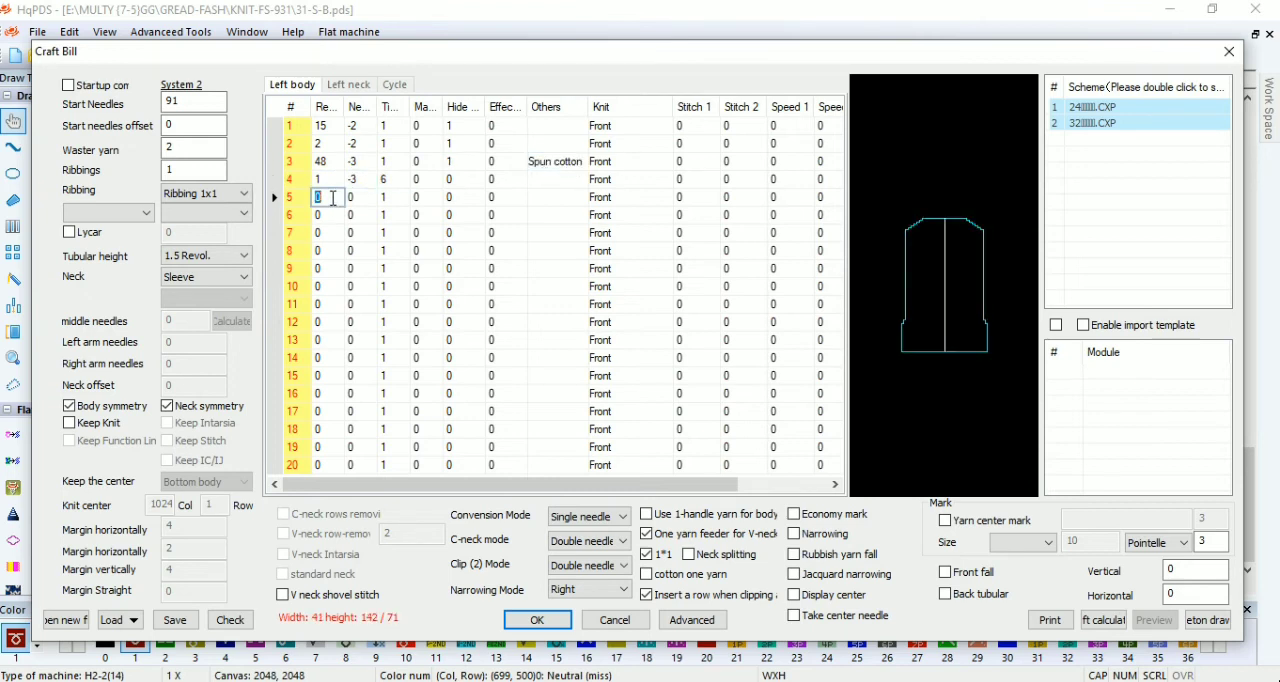
click(661, 131)
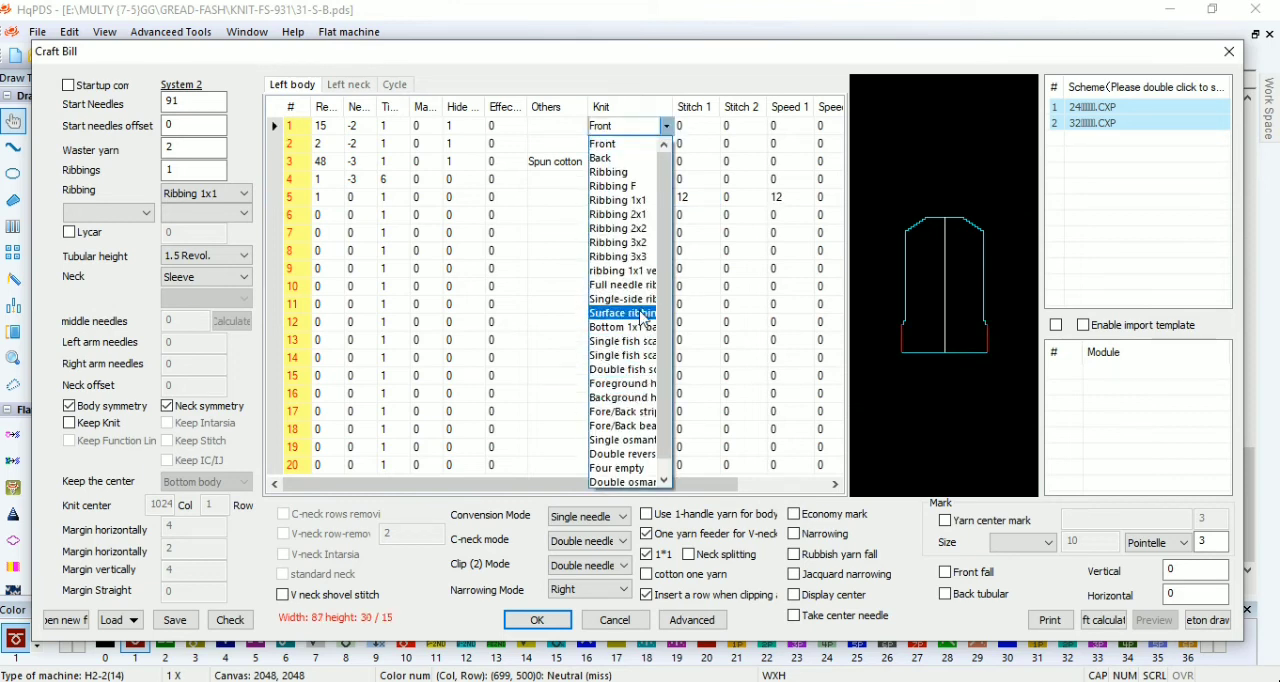
click(645, 357)
click(665, 143)
click(645, 373)
click(659, 164)
click(665, 162)
click(645, 391)
click(666, 182)
click(666, 182)
click(645, 409)
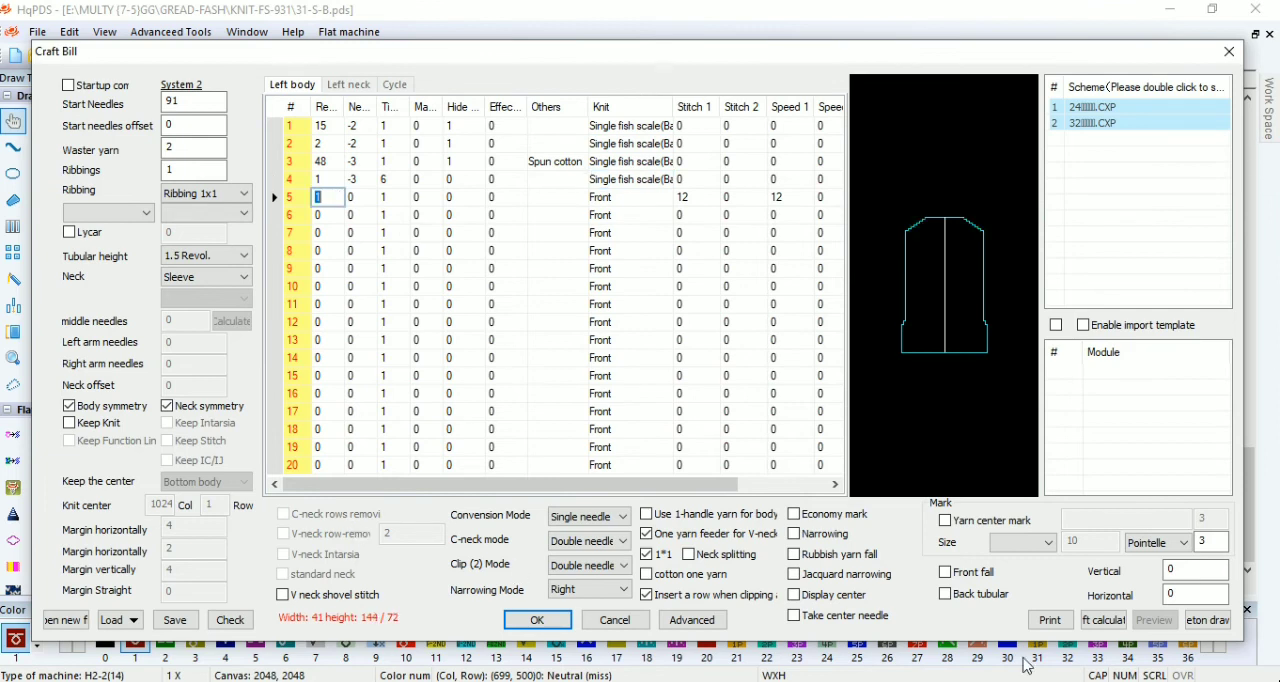
Step: Enable the yarn center mark with values 33 and 3, check the craft bill and generate the pattern
click(945, 520)
click(246, 619)
click(884, 169)
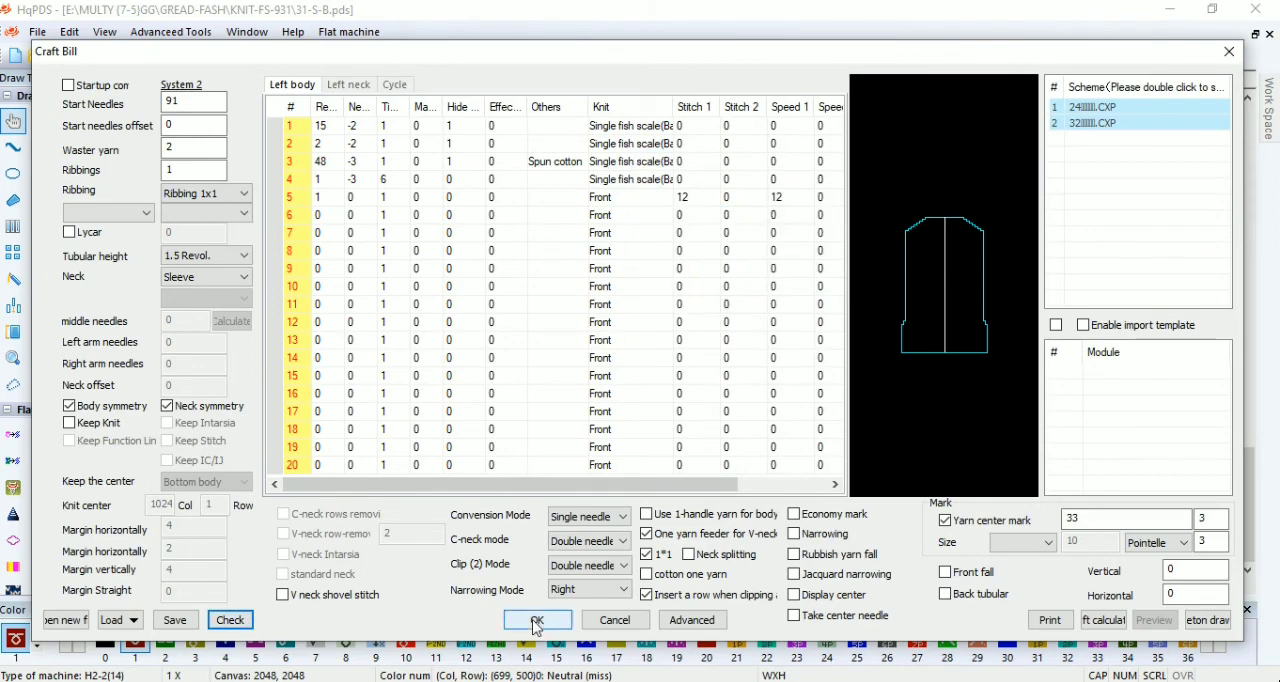
click(537, 620)
Step: Toggle the narrowing colors for Back knit in the craft bill's advanced parameters and regenerate the pattern
scroll(354, 446, up, 4)
scroll(434, 449, up, 1)
scroll(594, 348, up, 2)
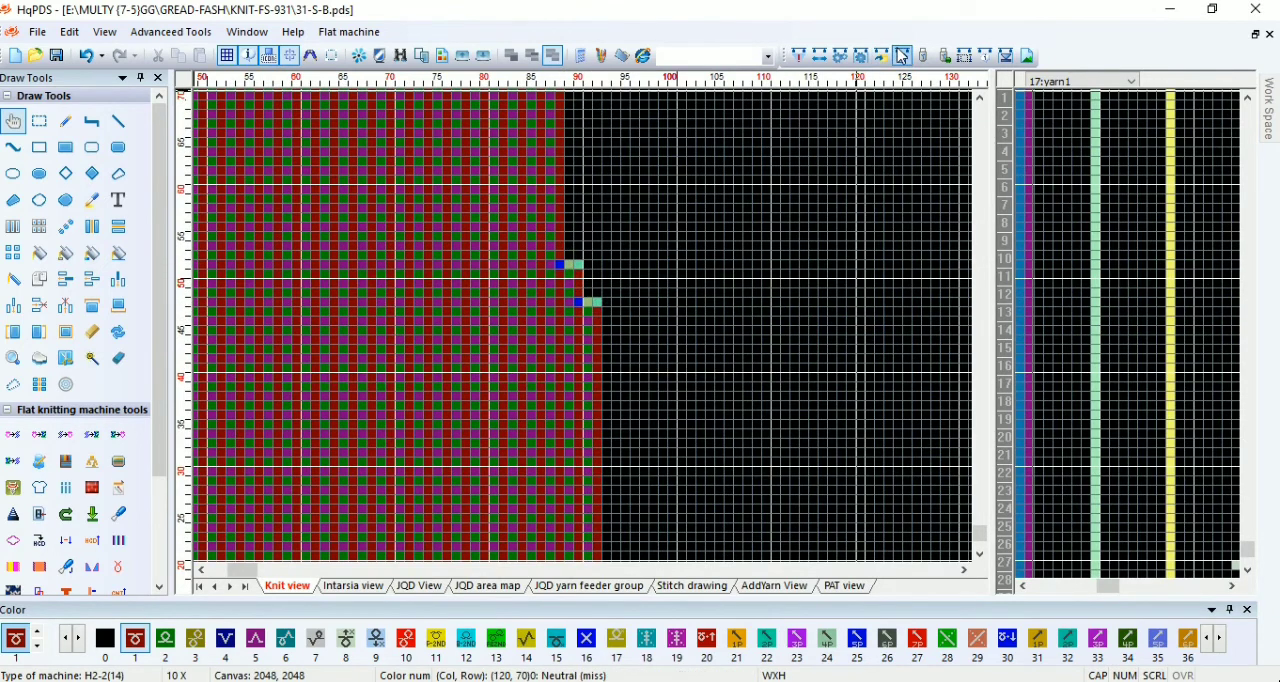
click(1006, 518)
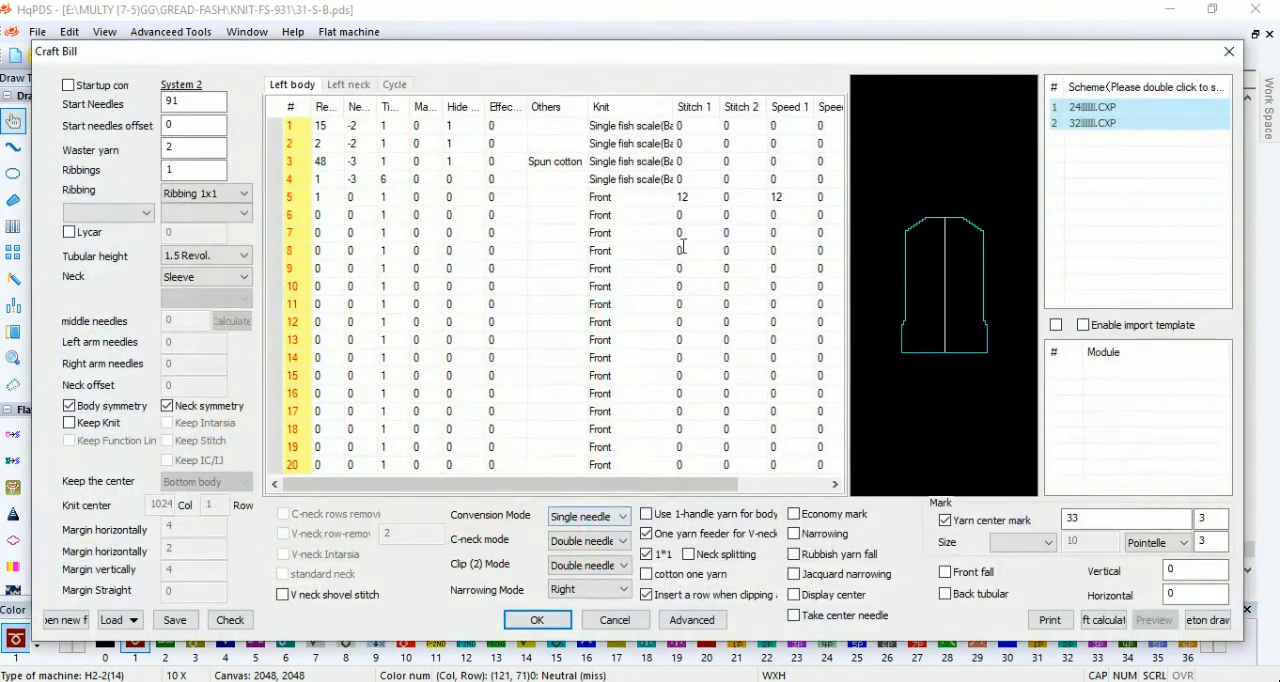
click(715, 622)
click(245, 205)
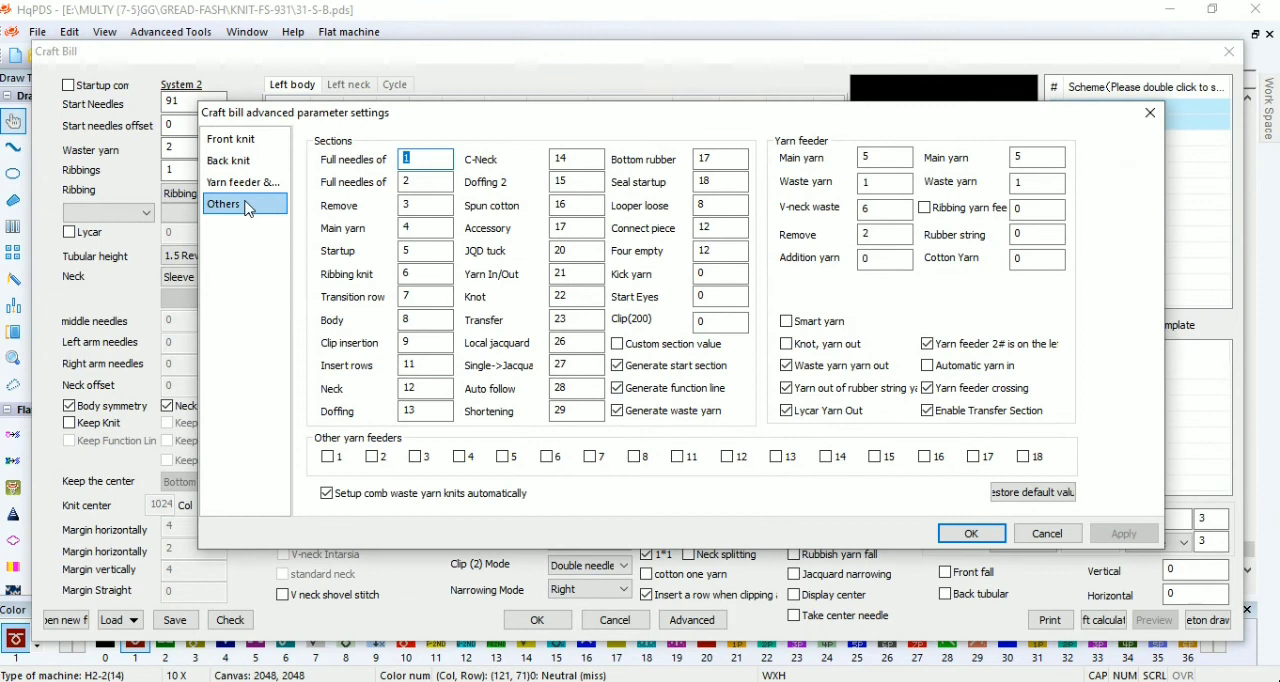
click(240, 161)
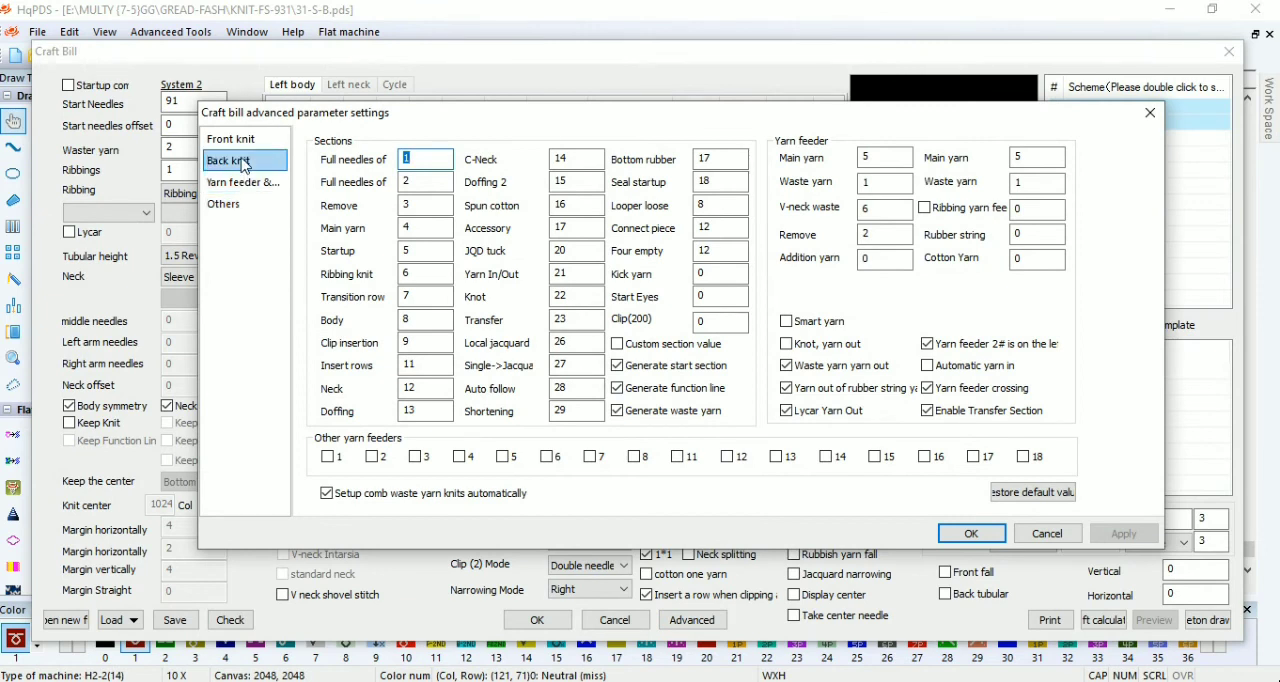
click(749, 350)
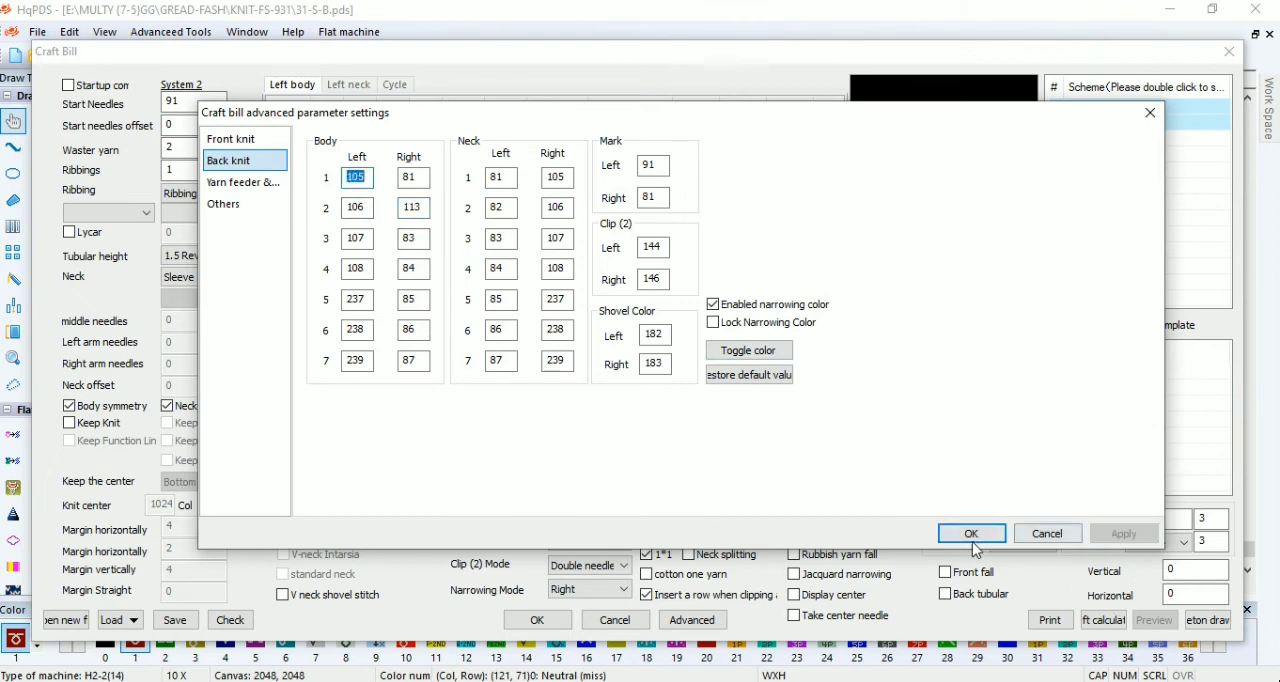
click(972, 534)
click(534, 621)
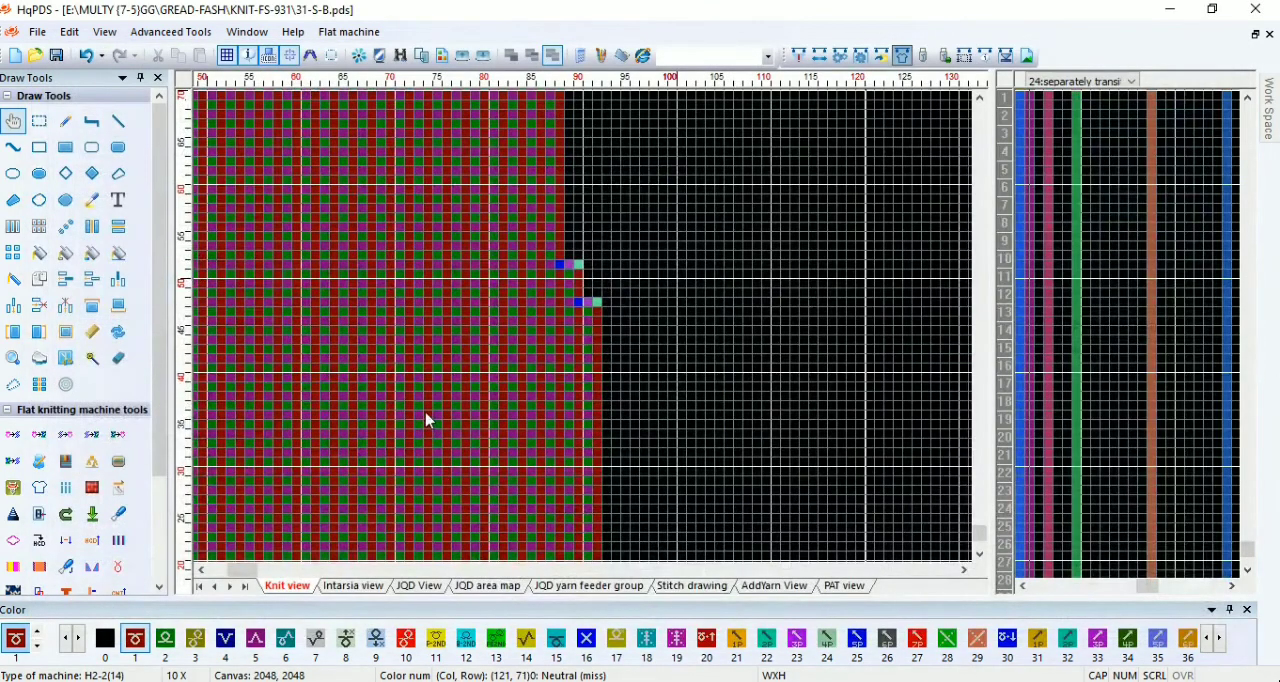
Step: Delete two rows at the bottom of the pattern and fill the four density cells of row 18 with color 10
scroll(425, 420, down, 5)
scroll(245, 478, down, 2)
scroll(290, 540, up, 6)
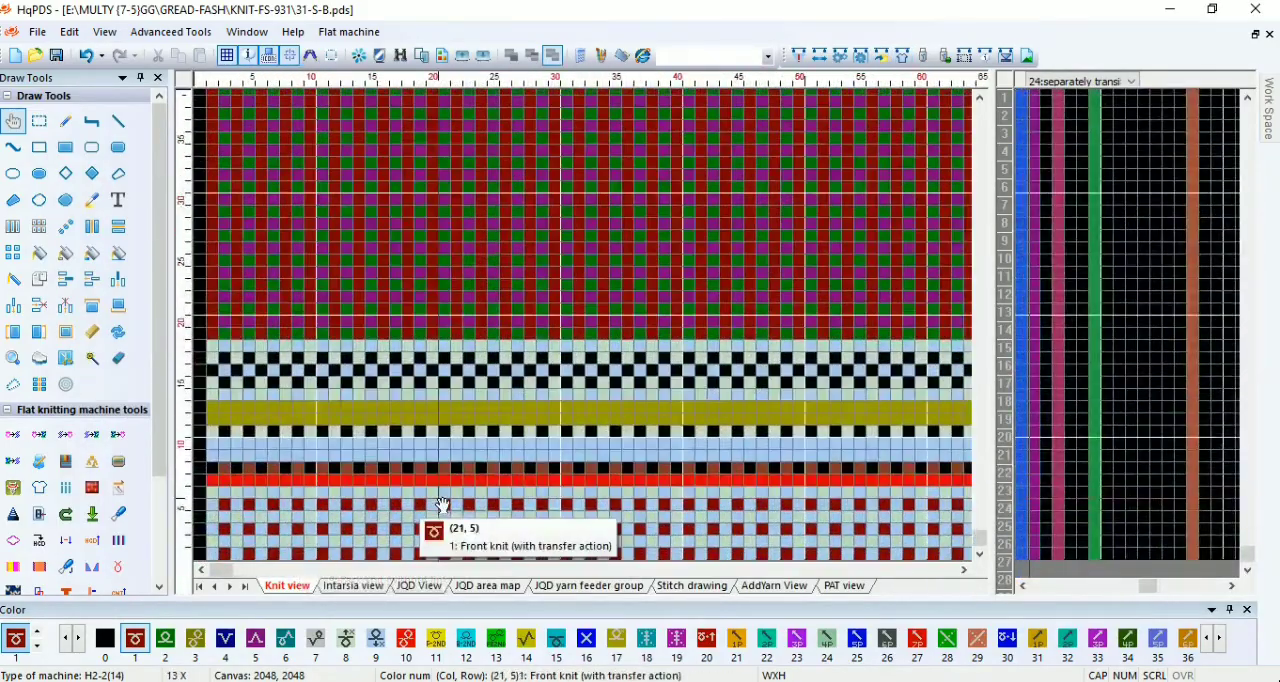
scroll(442, 505, up, 2)
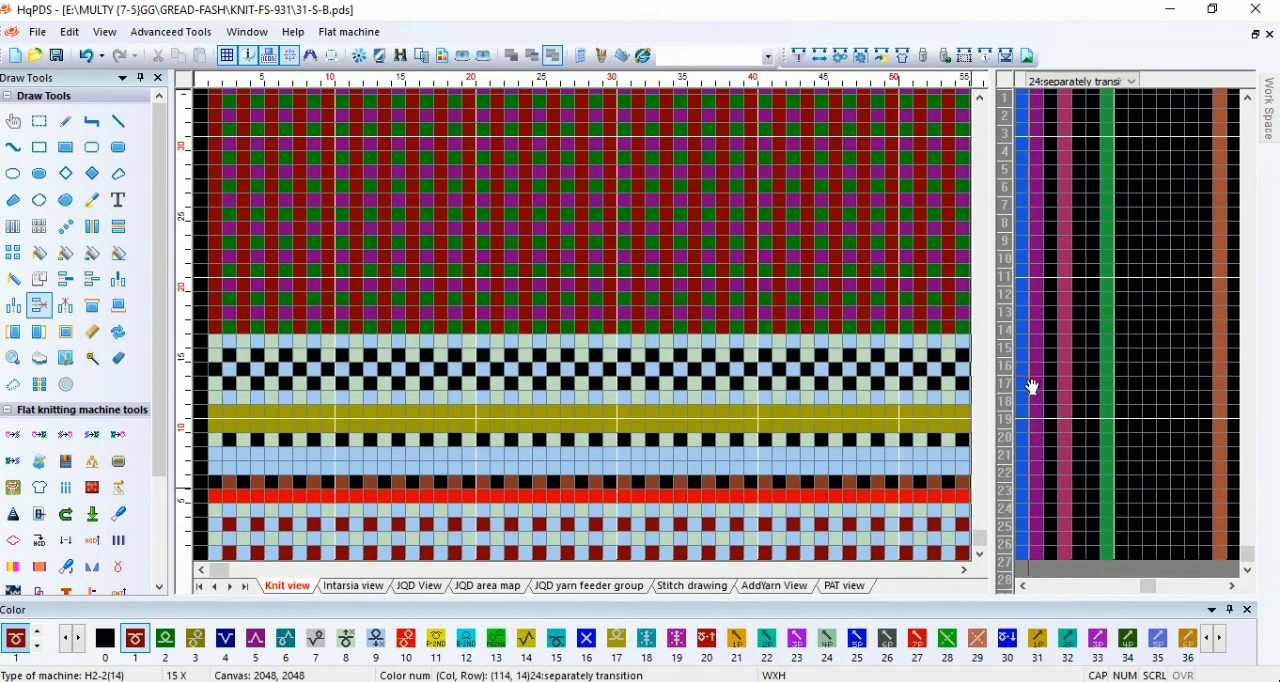
scroll(928, 371, up, 2)
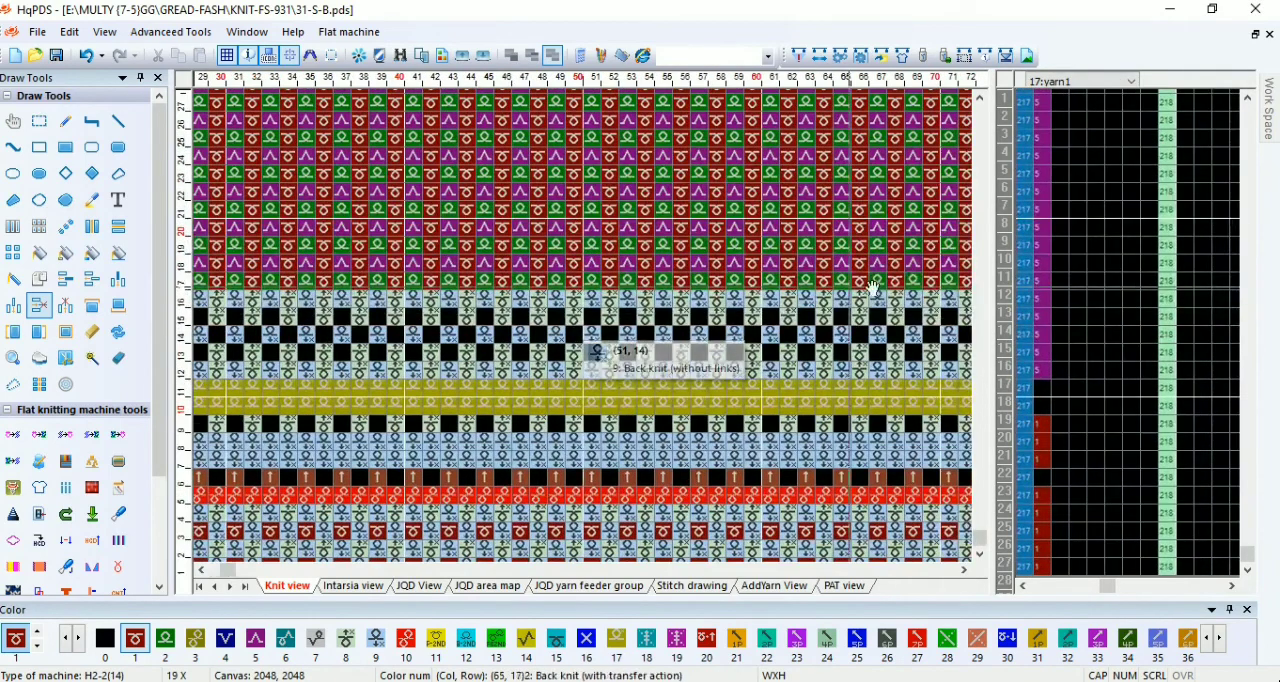
scroll(588, 333, up, 1)
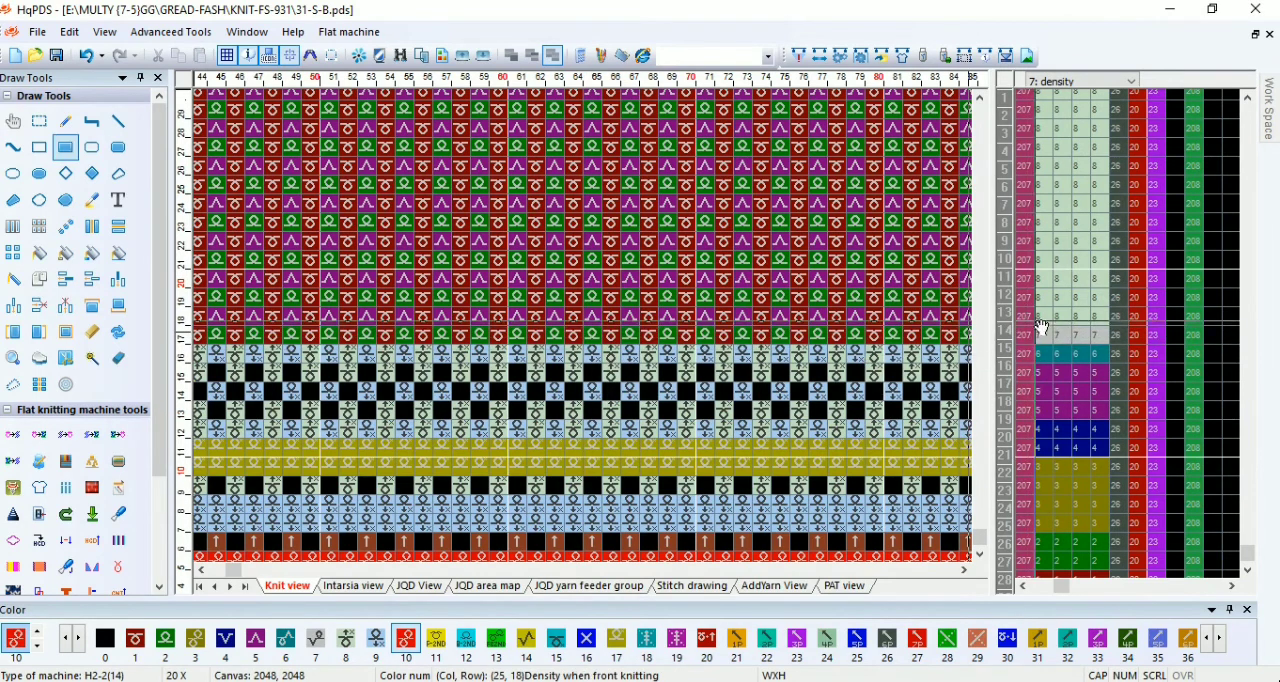
drag(1046, 318, 1099, 318)
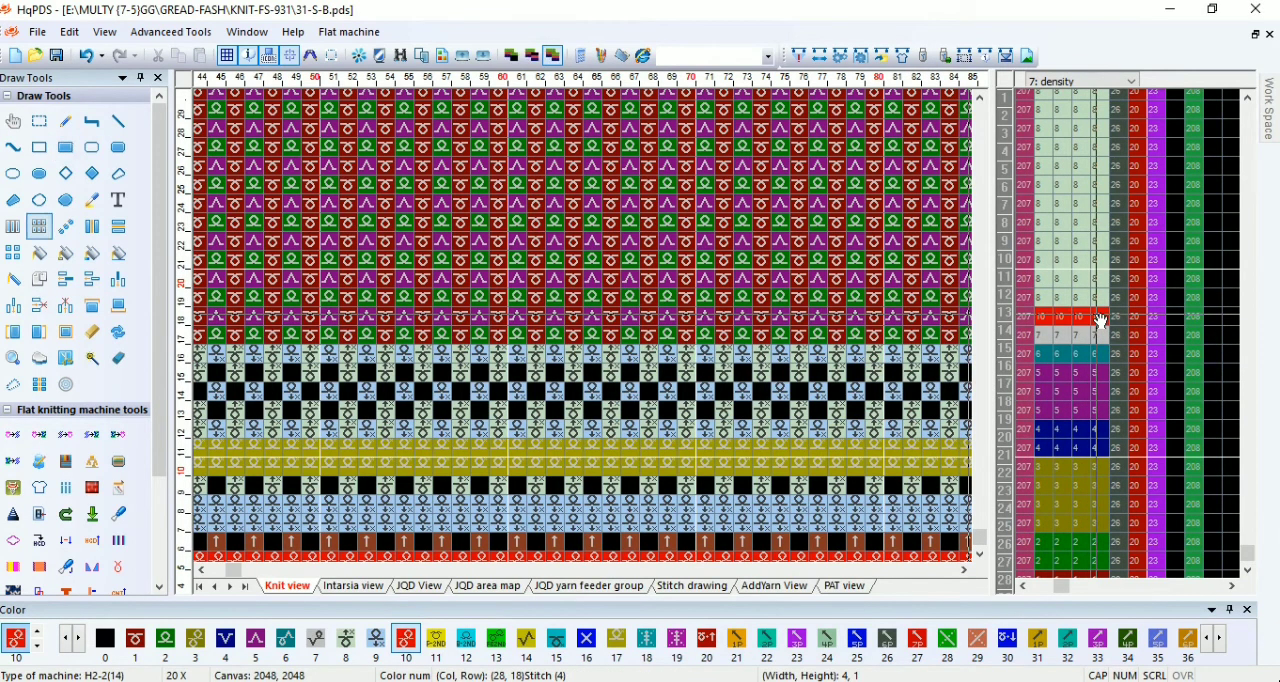
Step: Repeat the alternating 10 and 8 density values row by row up the body
scroll(592, 358, down, 3)
scroll(592, 358, down, 10)
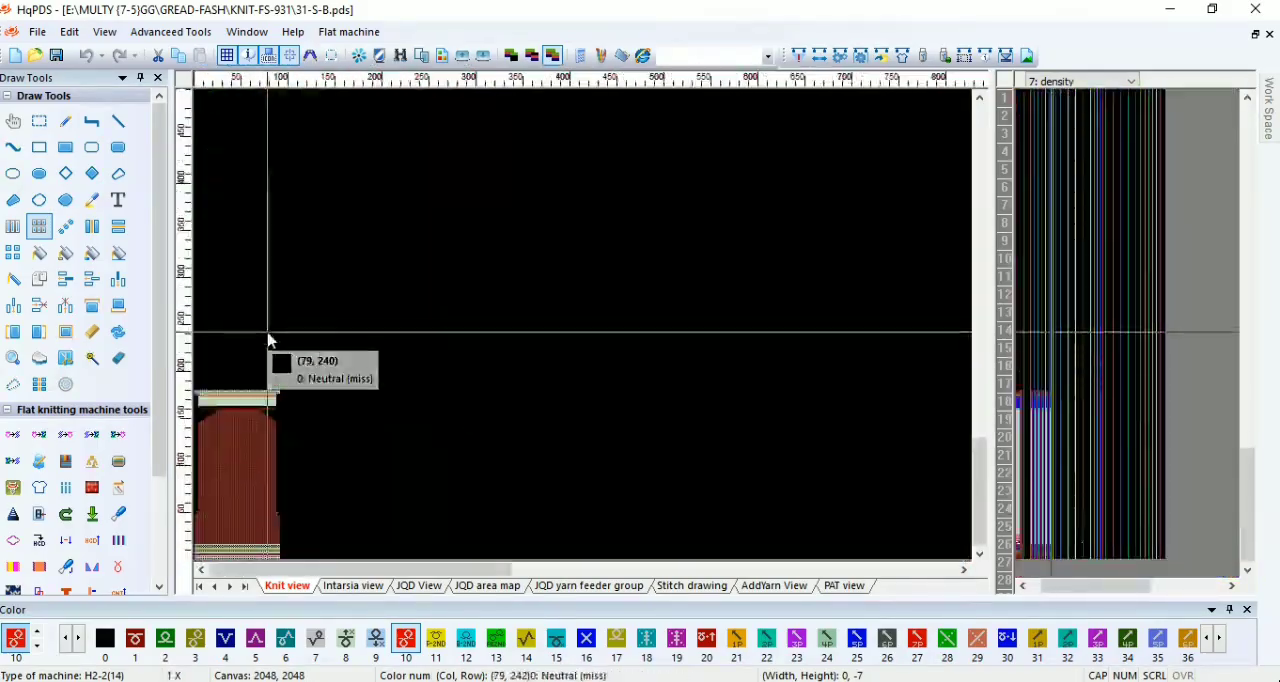
scroll(417, 337, up, 9)
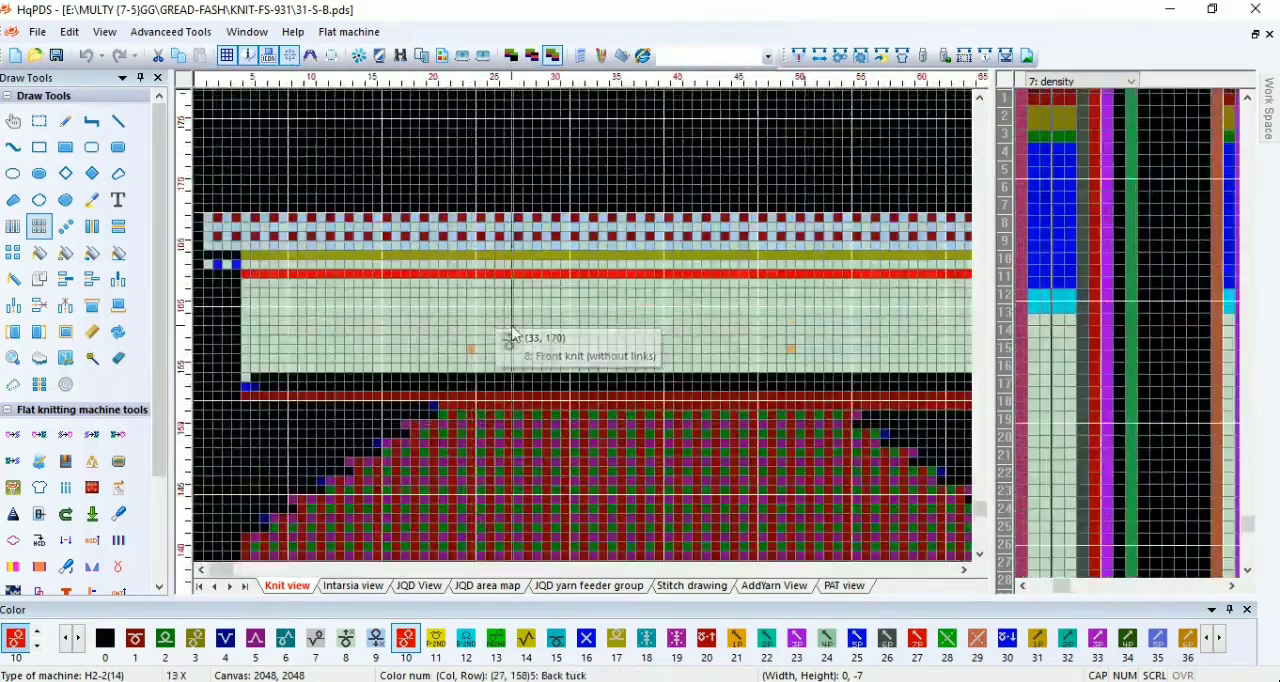
scroll(512, 333, up, 1)
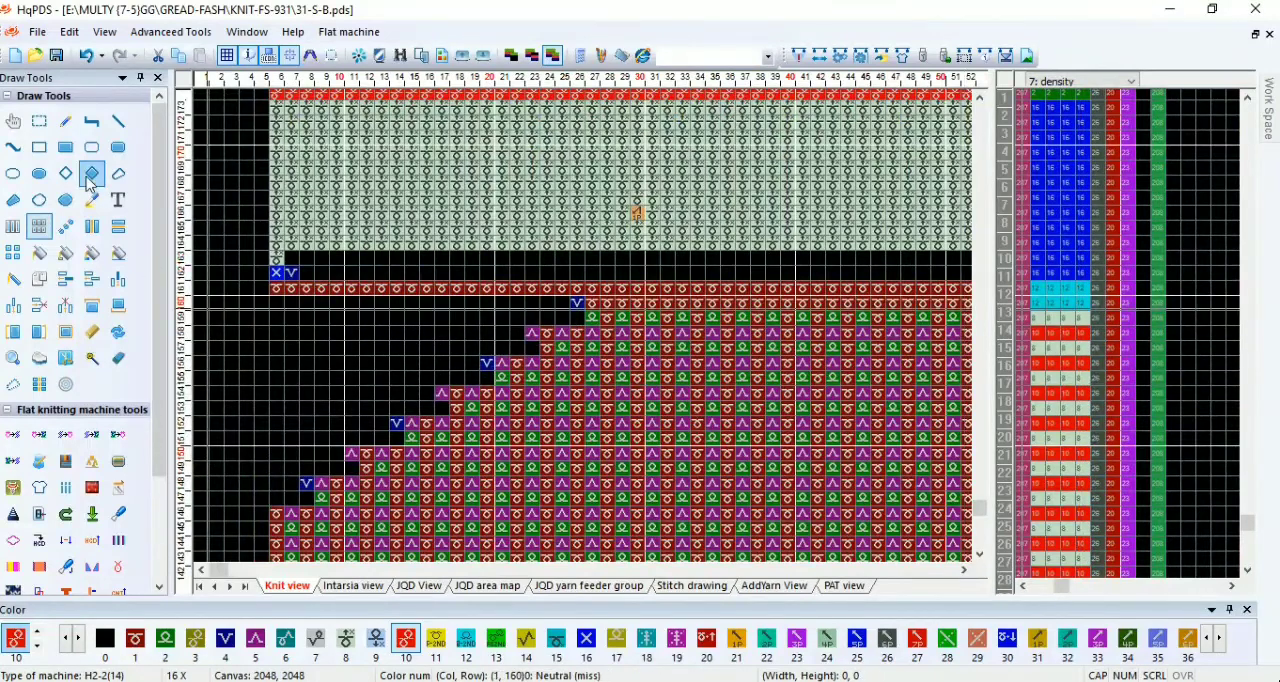
Step: Move the left shoulder narrowing down two rows and fill rows 159 and 160 out to the body's left edge
click(40, 124)
drag(592, 291, 273, 400)
scroll(385, 453, up, 1)
drag(336, 341, 338, 375)
scroll(552, 222, up, 1)
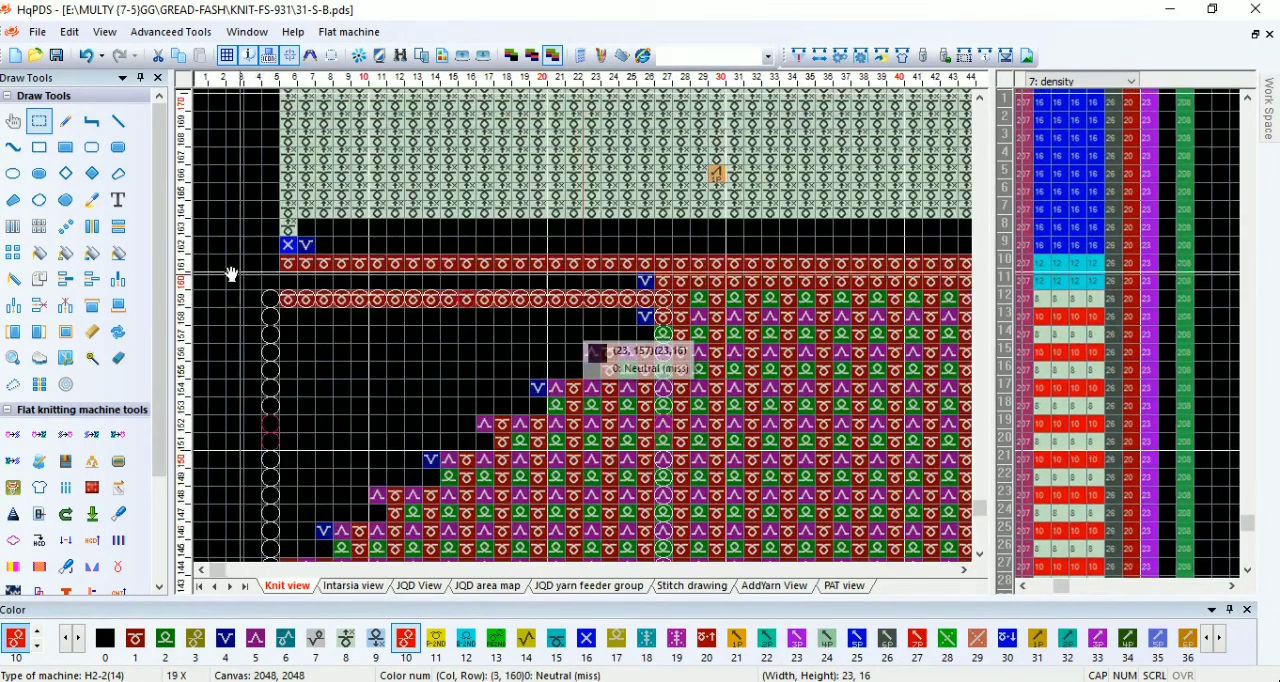
click(40, 229)
drag(714, 292, 291, 290)
Step: Shift the two yarn center marks in row 166 one column inward, to columns 31 and 63
right_click(702, 173)
drag(700, 166, 304, 236)
scroll(586, 337, down, 5)
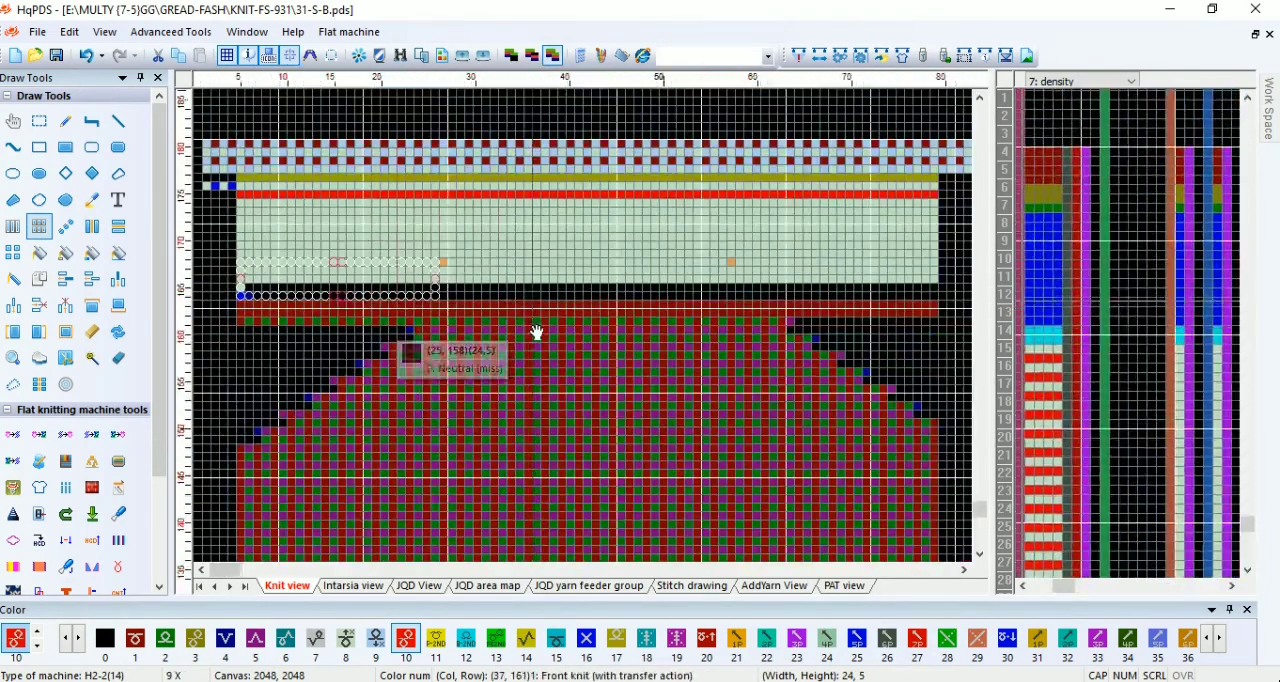
scroll(537, 332, up, 1)
right_click(520, 280)
drag(448, 259, 530, 310)
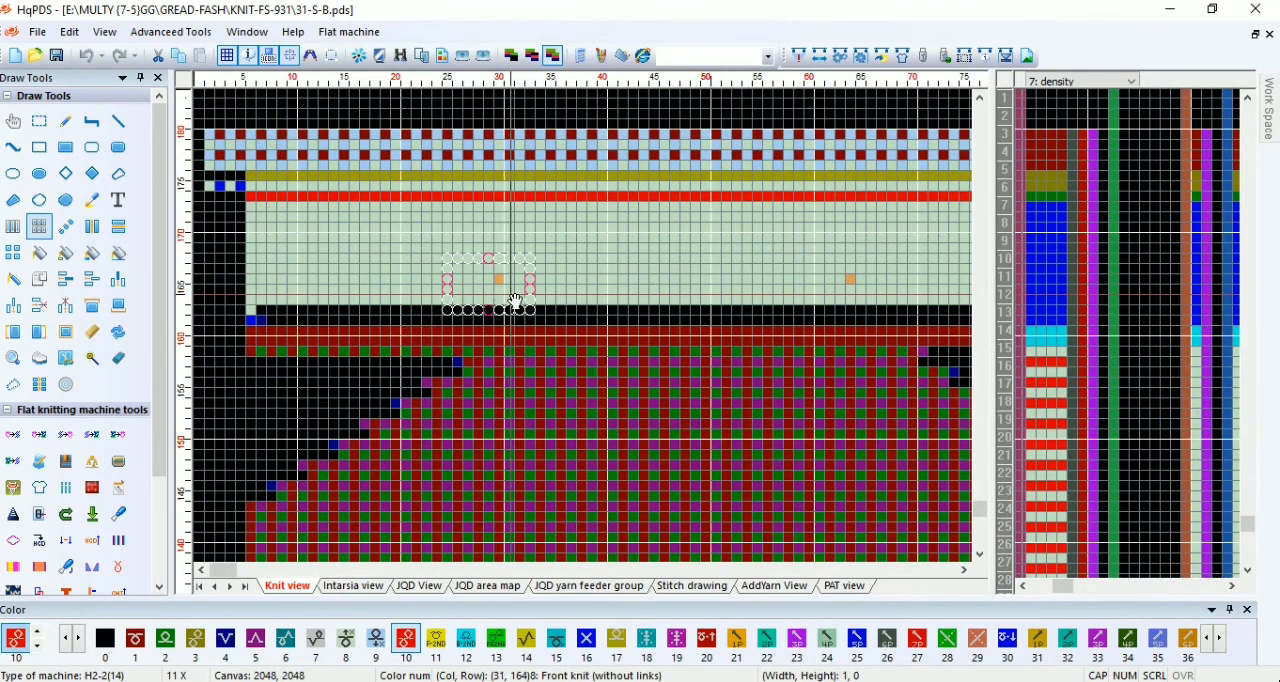
right_click(526, 299)
drag(503, 294, 515, 298)
drag(811, 260, 877, 305)
drag(853, 232, 520, 314)
Step: Select an area 31 columns wide and 10 rows high below the center marks, from (32, 161) to (62, 152)
scroll(571, 349, down, 5)
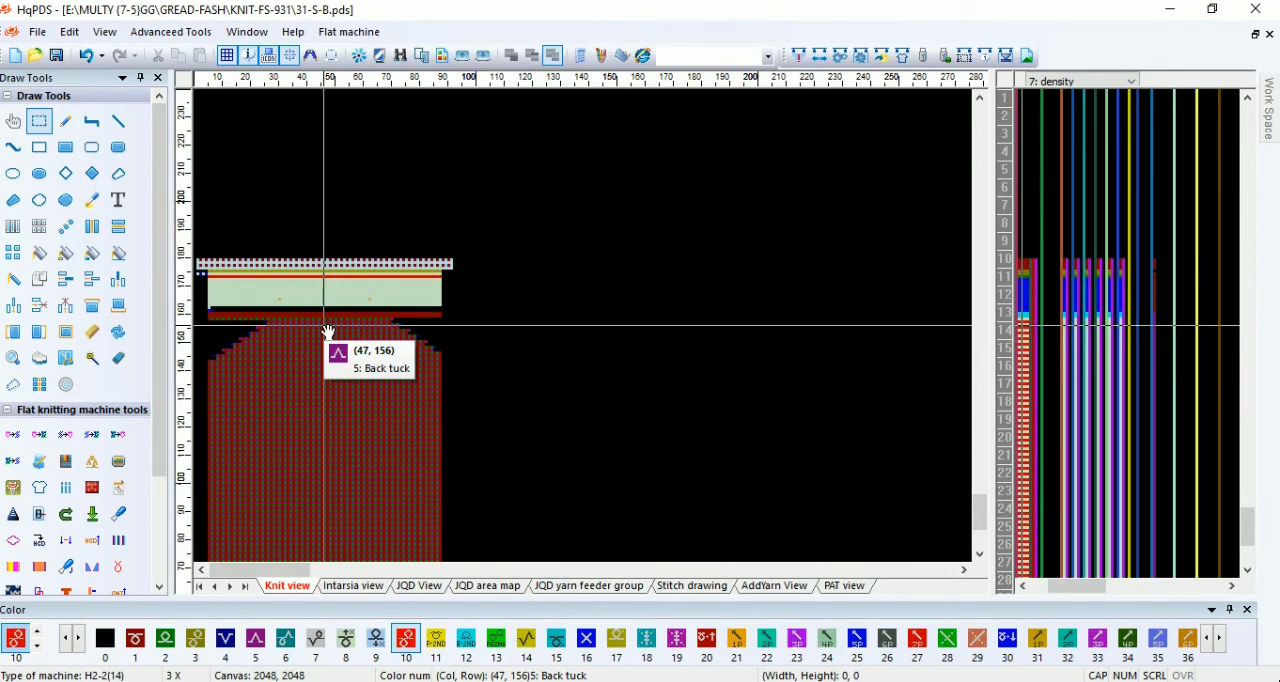
scroll(370, 332, up, 5)
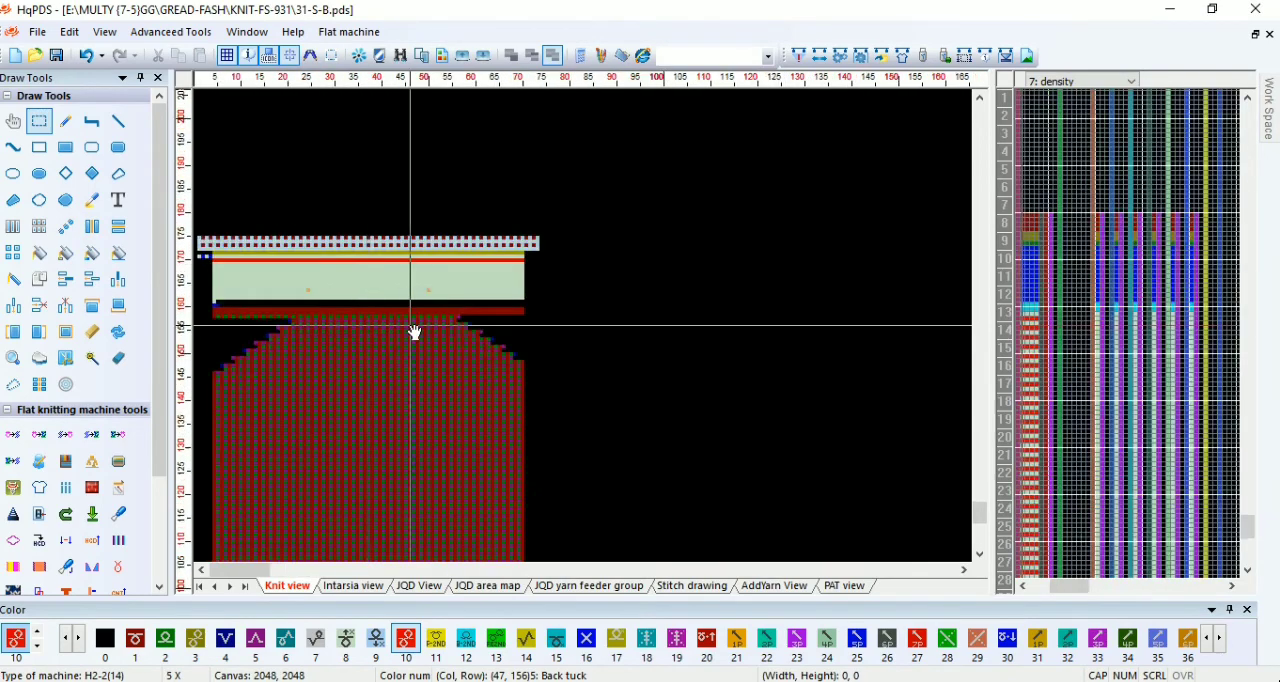
scroll(548, 332, up, 1)
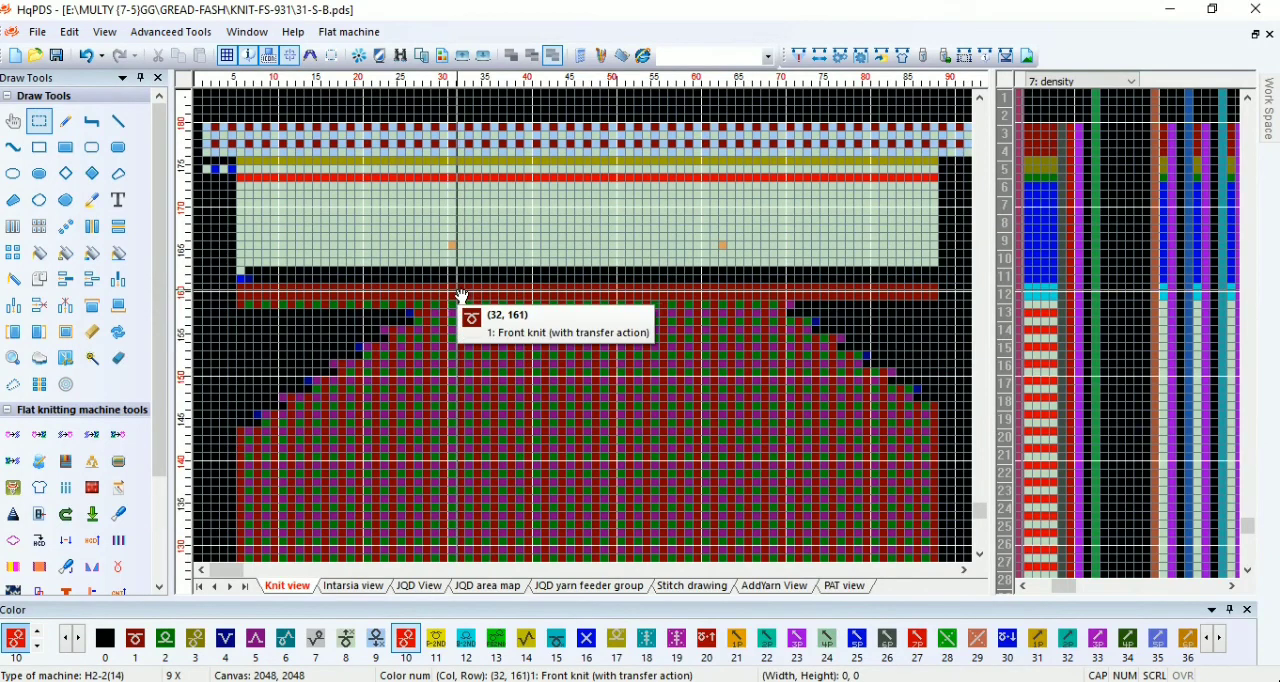
drag(461, 290, 716, 369)
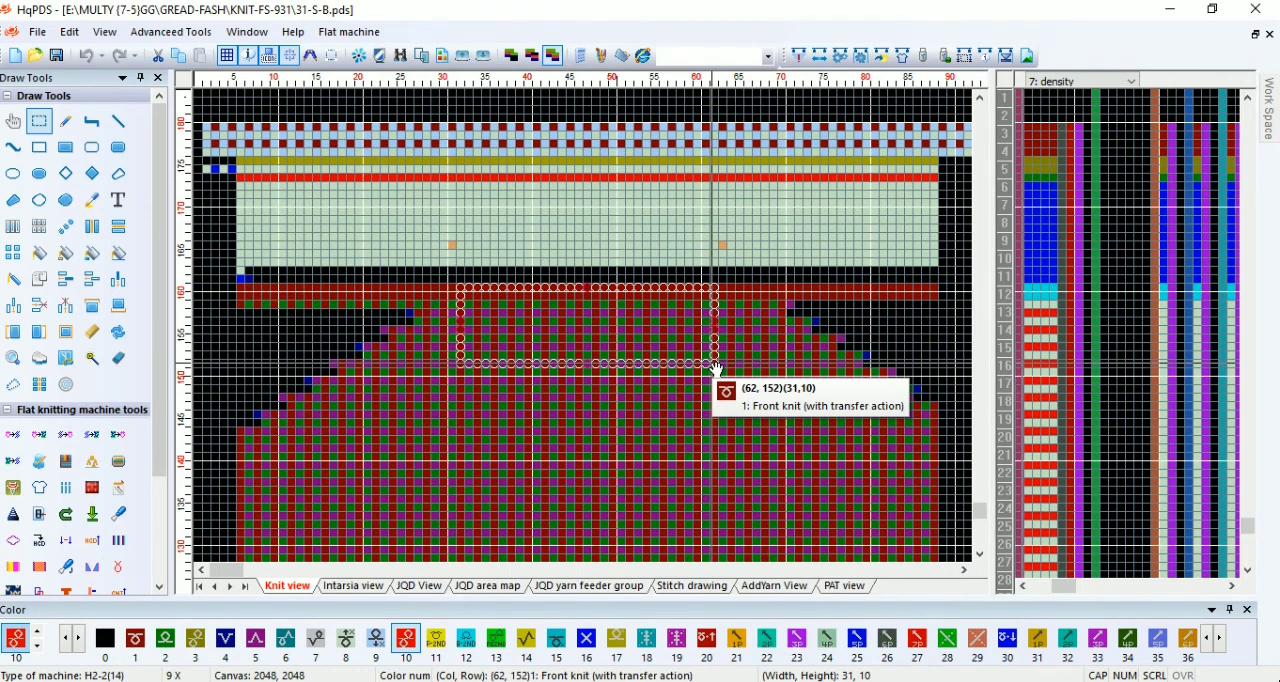
Step: Draw single cells of color 21 at (42, 151) and (52, 151), just below the selected area
scroll(586, 334, up, 2)
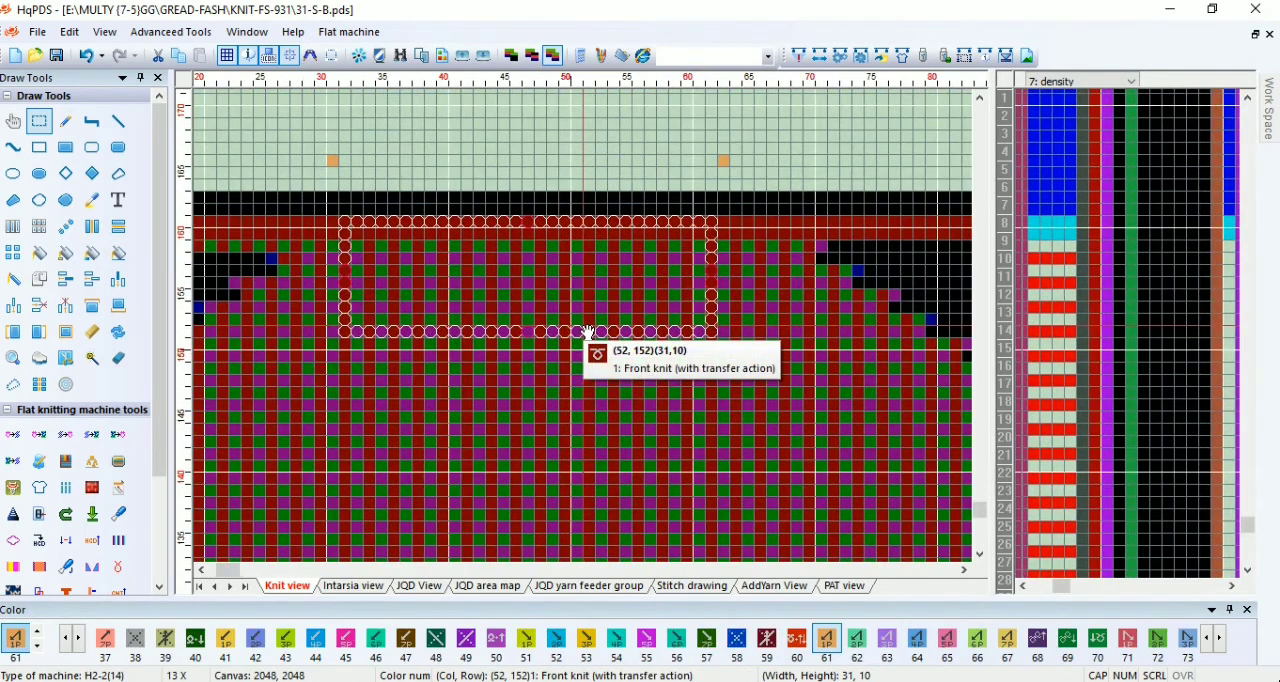
scroll(586, 334, up, 1)
key(Escape)
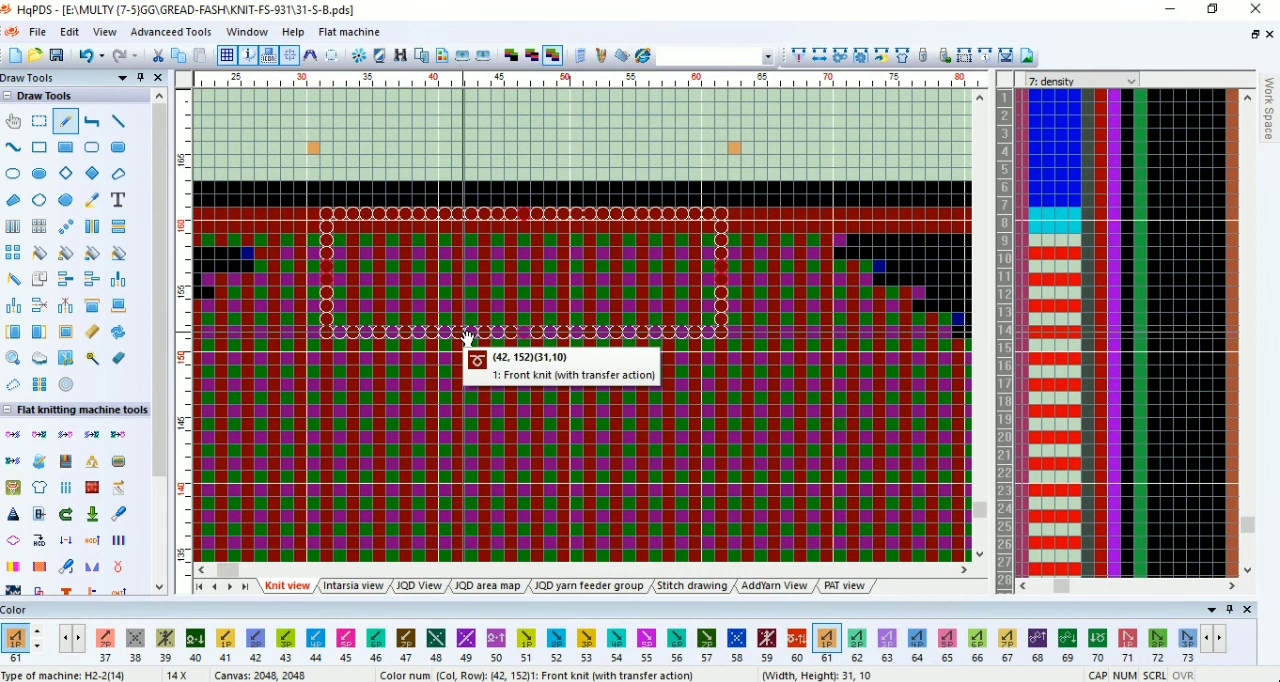
key(2)
key(1)
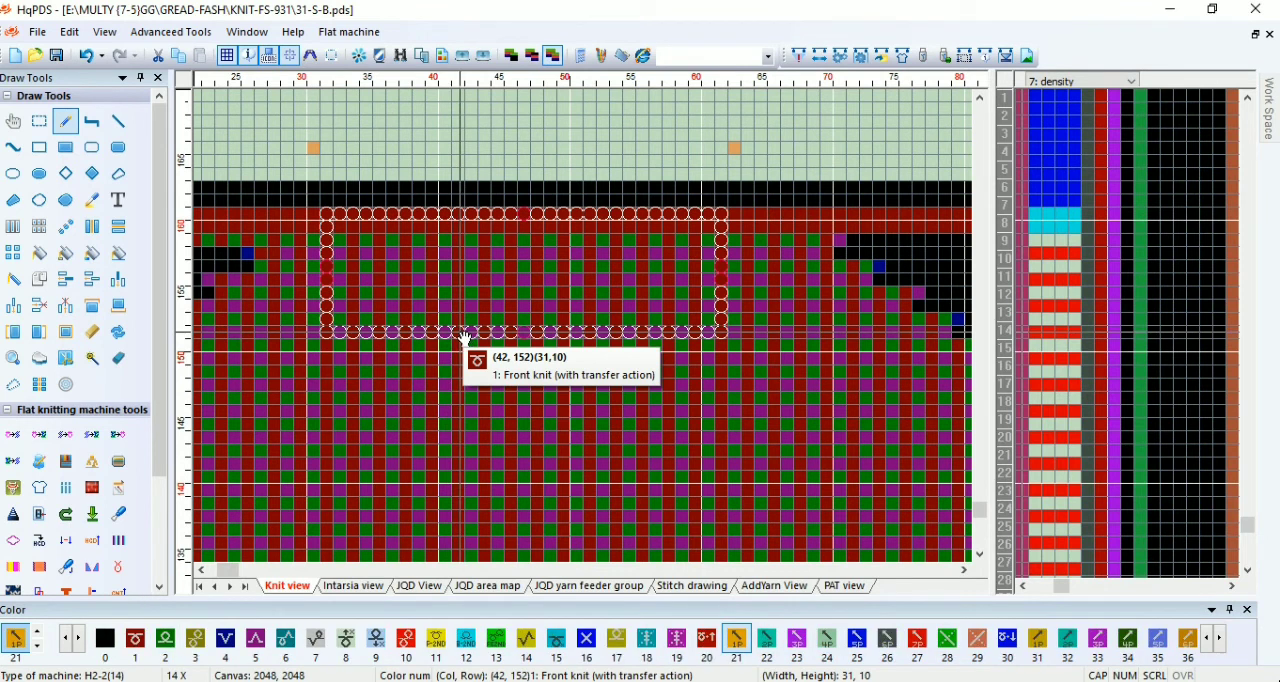
click(458, 345)
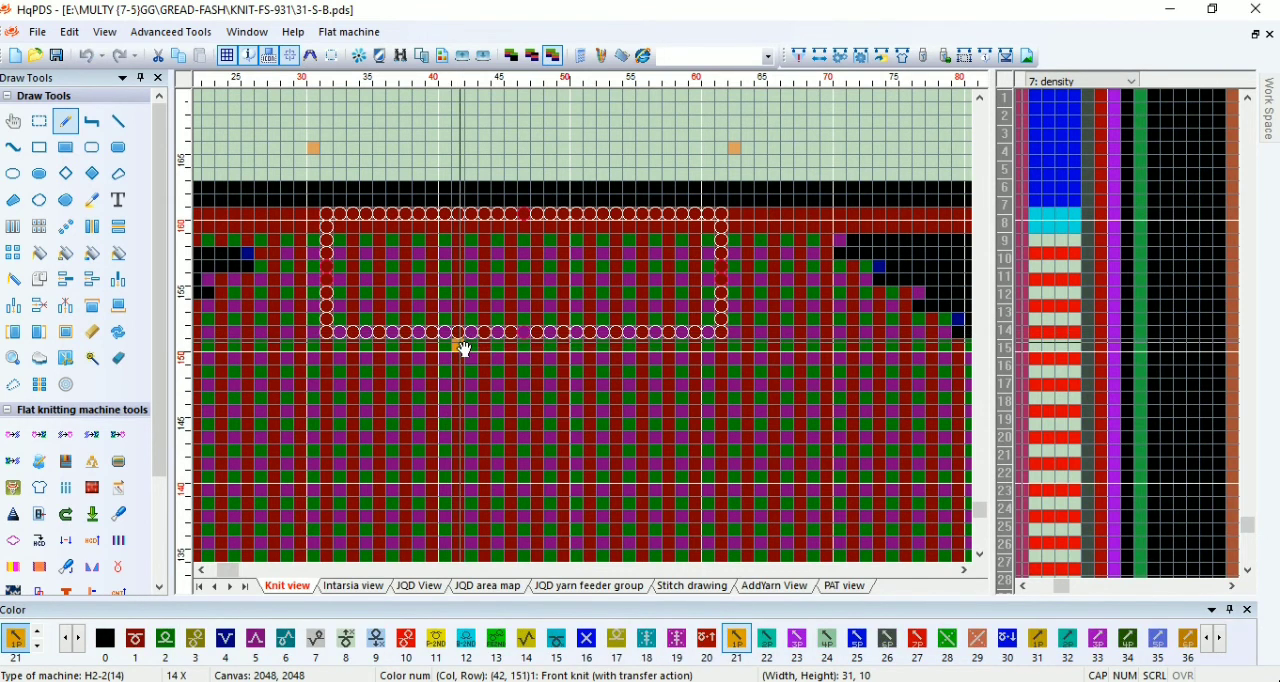
click(590, 346)
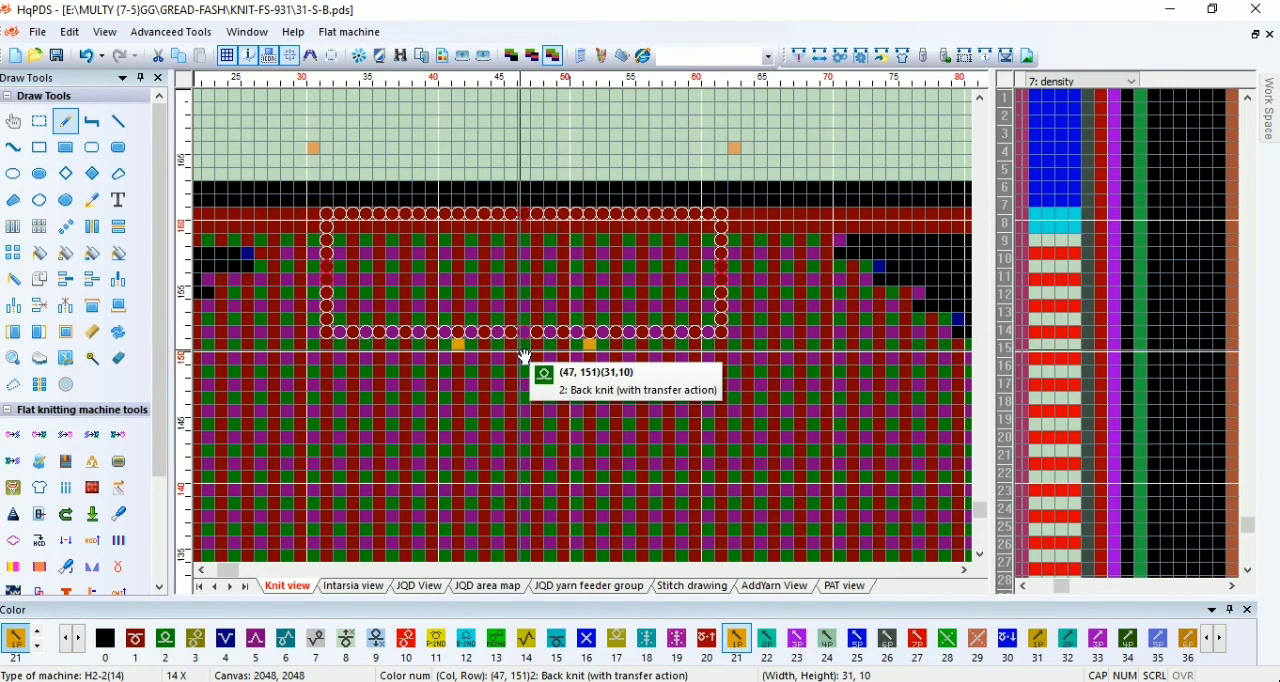
Step: Clear the selection and compile the finished 31-S-B program, closing the compiling information
scroll(525, 357, up, 1)
scroll(593, 332, down, 5)
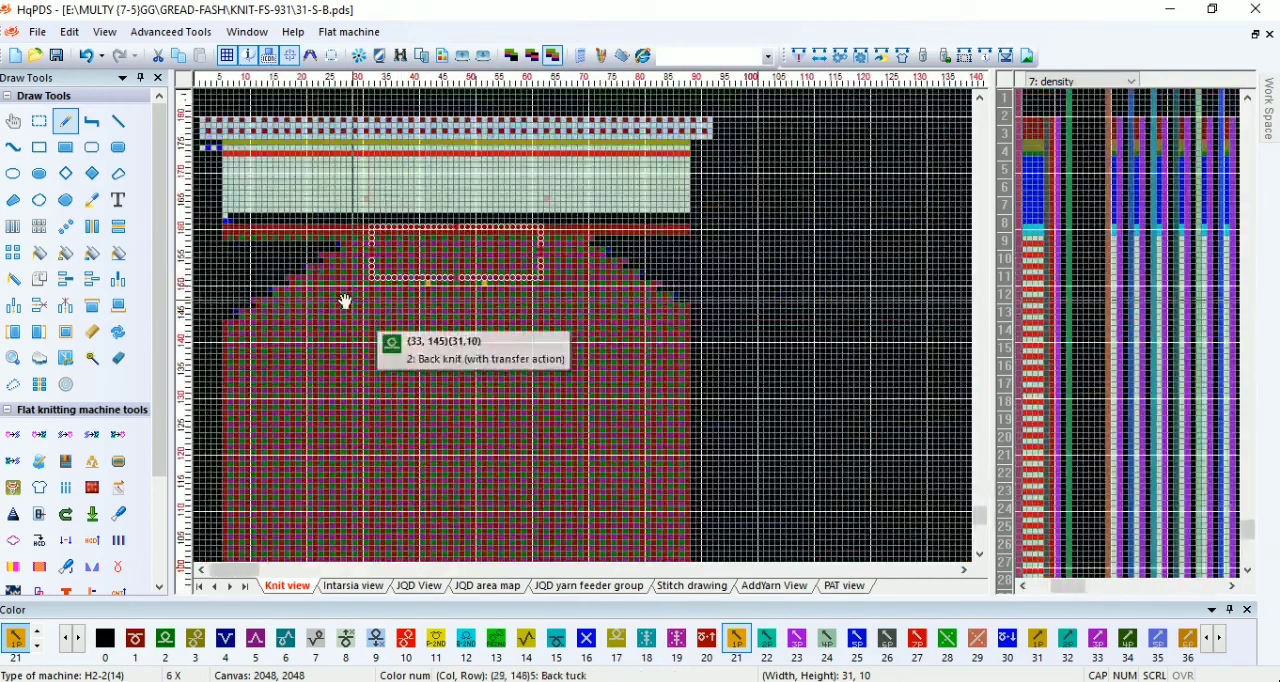
click(40, 122)
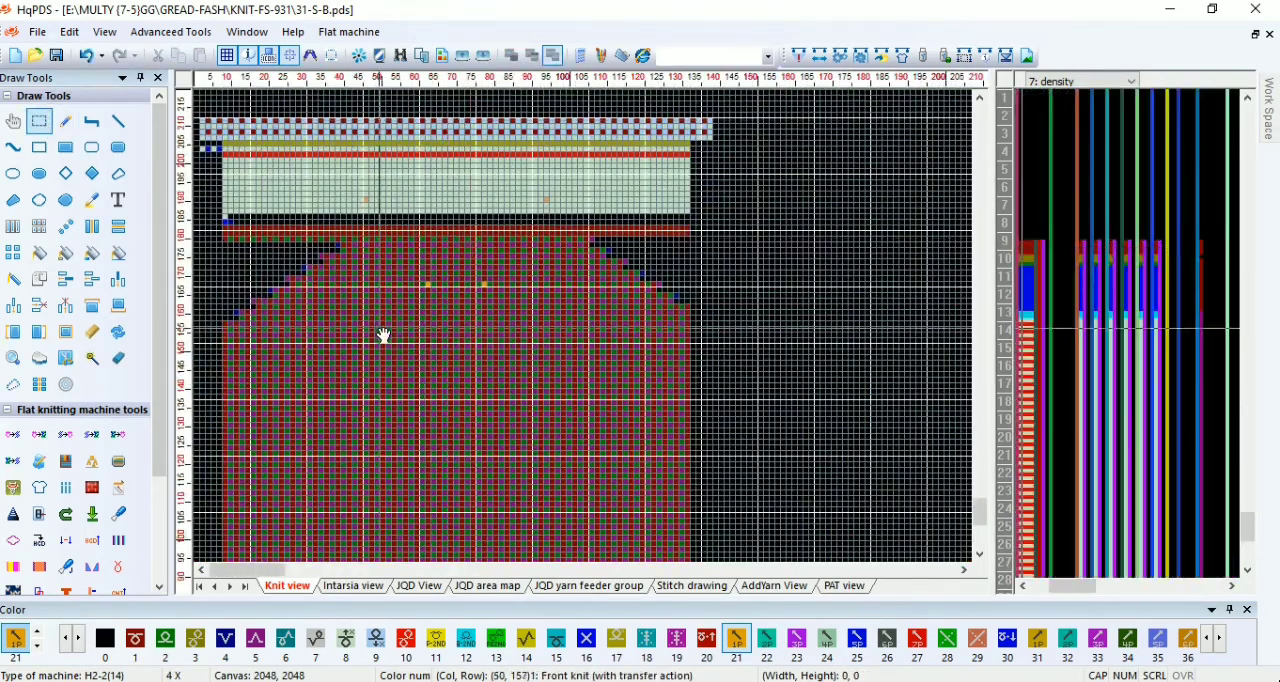
scroll(300, 400, down, 2)
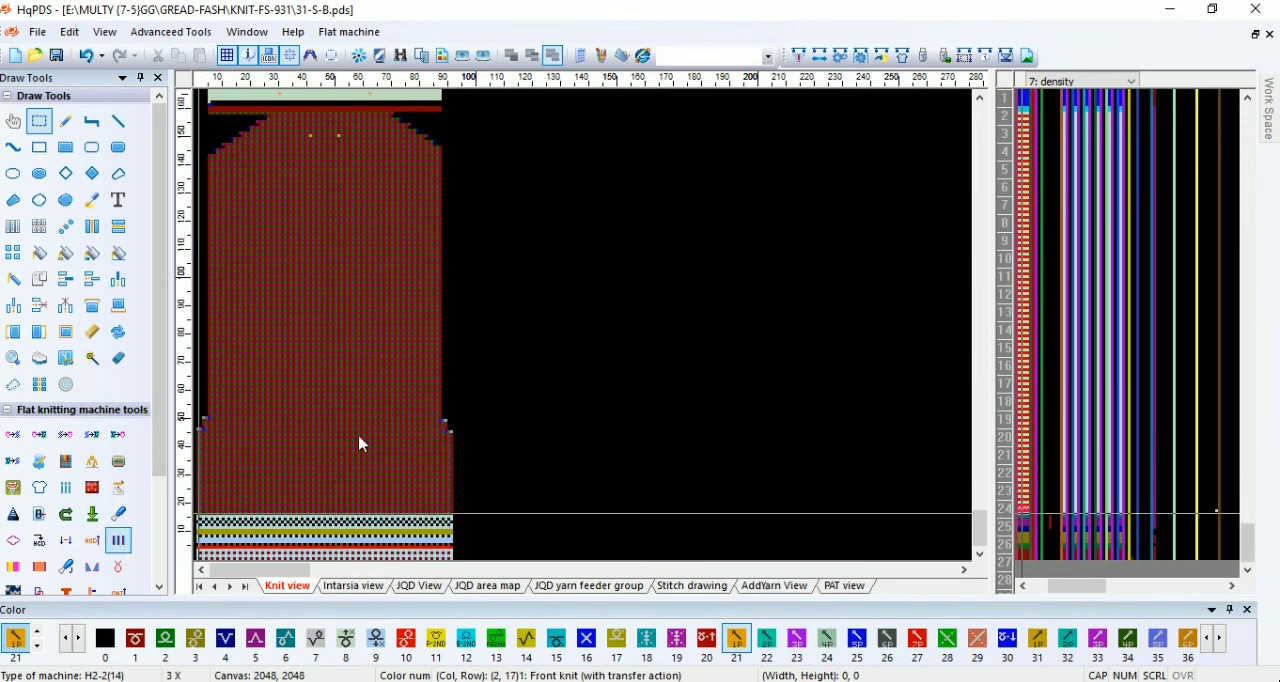
scroll(412, 322, up, 1)
scroll(361, 331, up, 1)
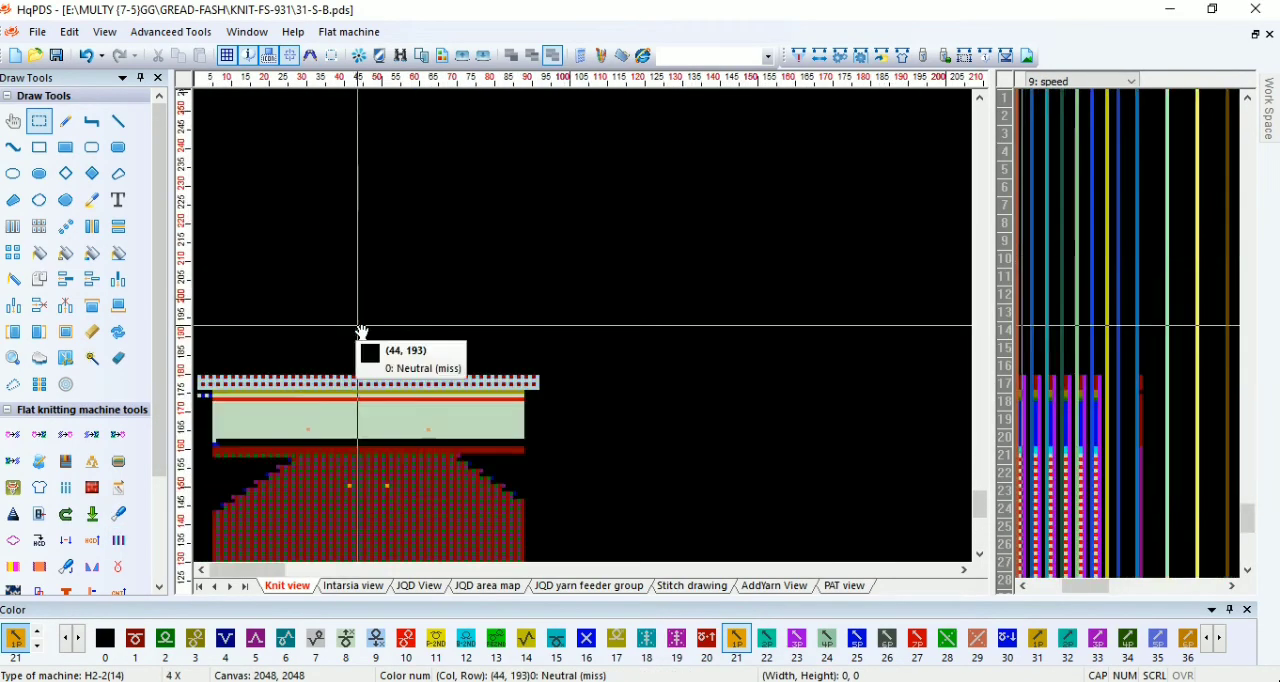
scroll(361, 331, up, 1)
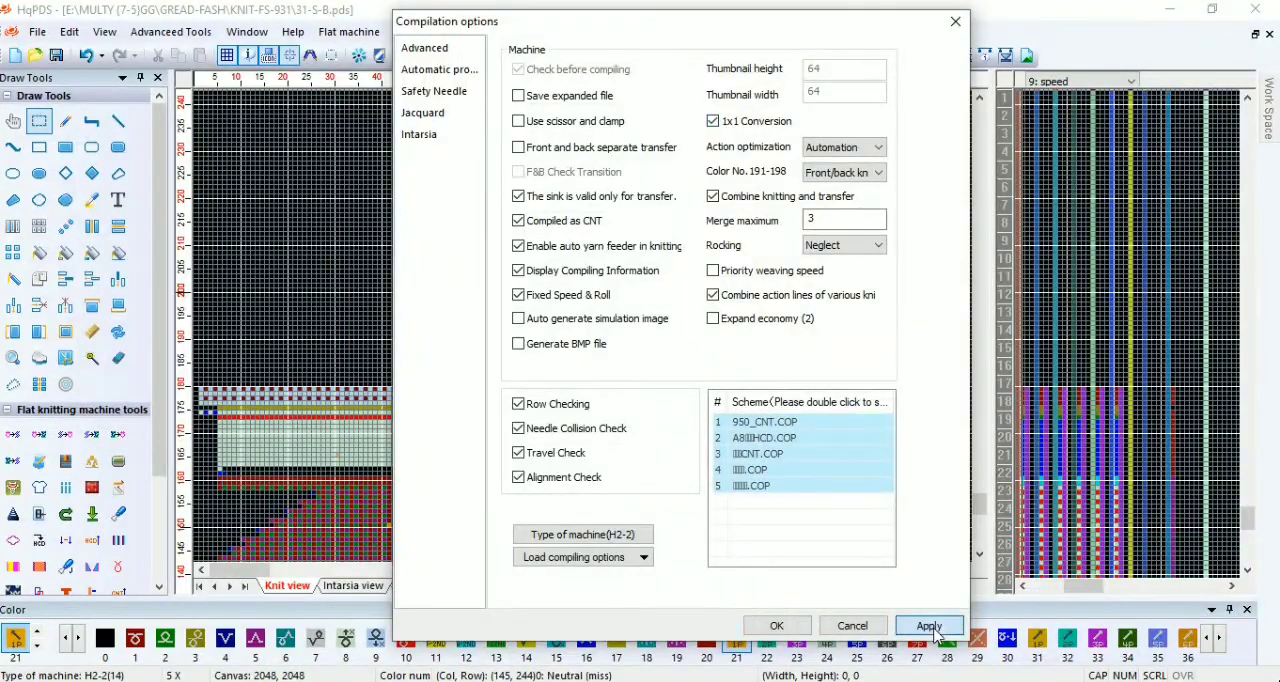
click(776, 625)
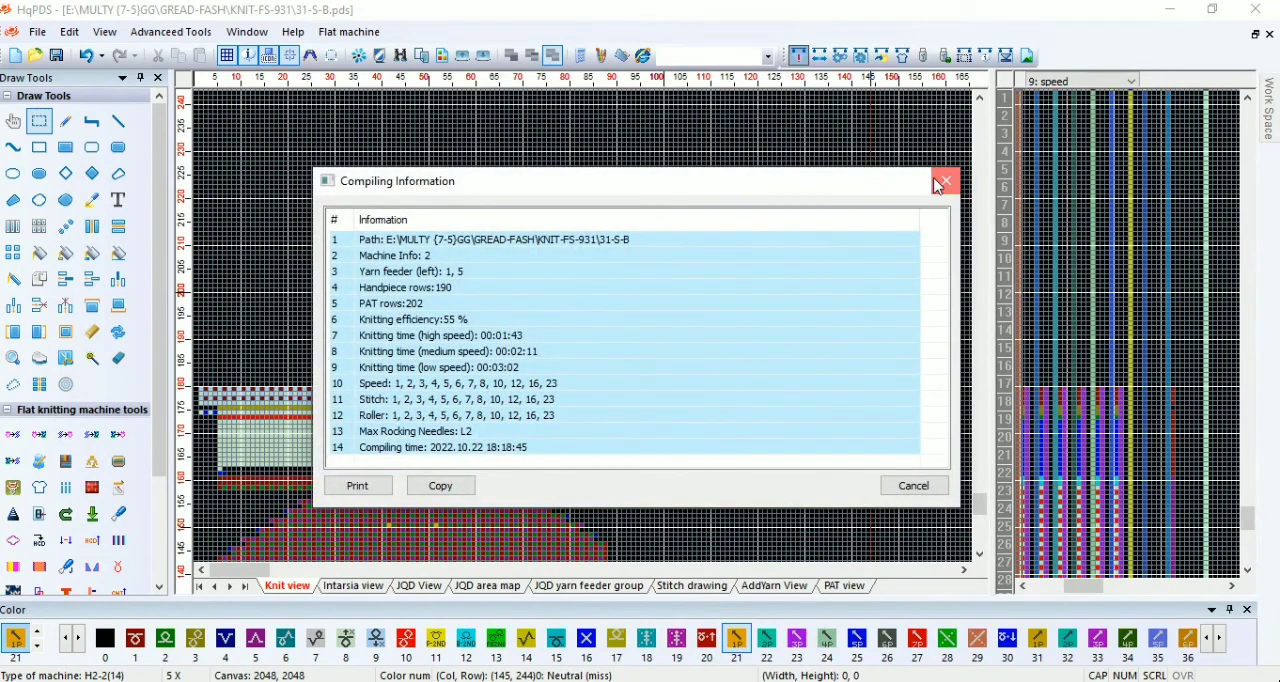
click(944, 181)
Step: Inspect the expanded compiled chart, restore the original pattern and compile the 31-S-B program again
scroll(395, 541, down, 3)
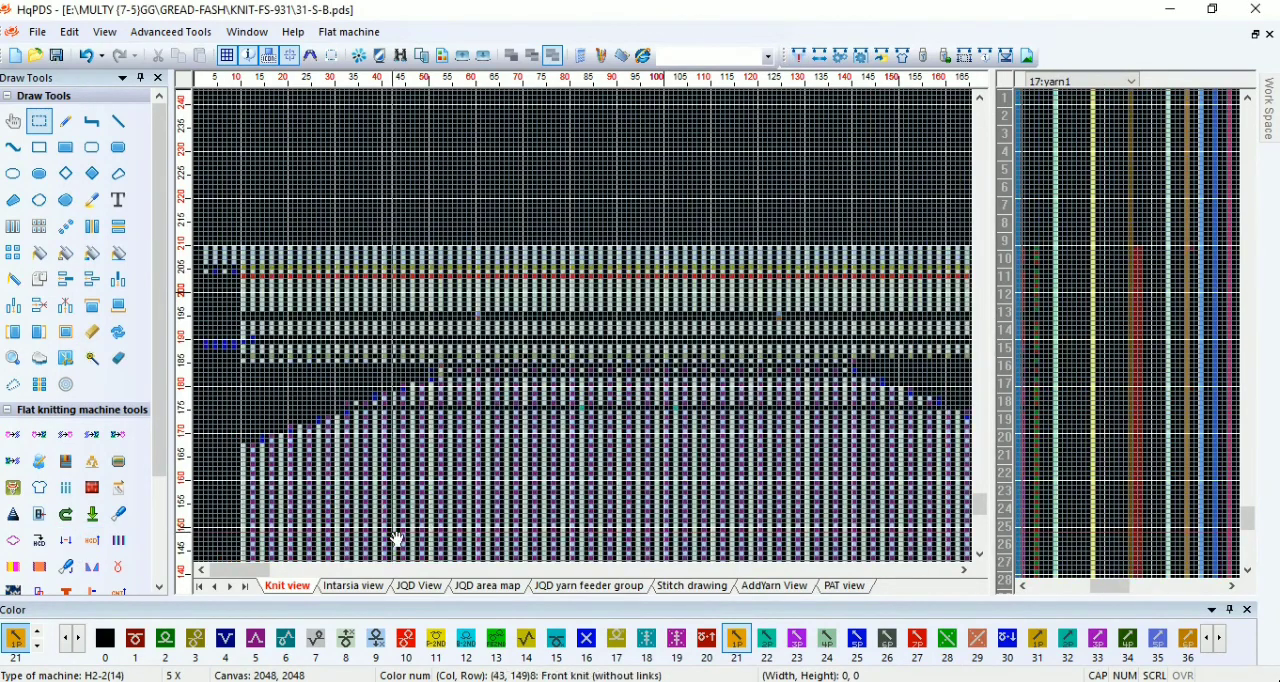
scroll(366, 545, up, 1)
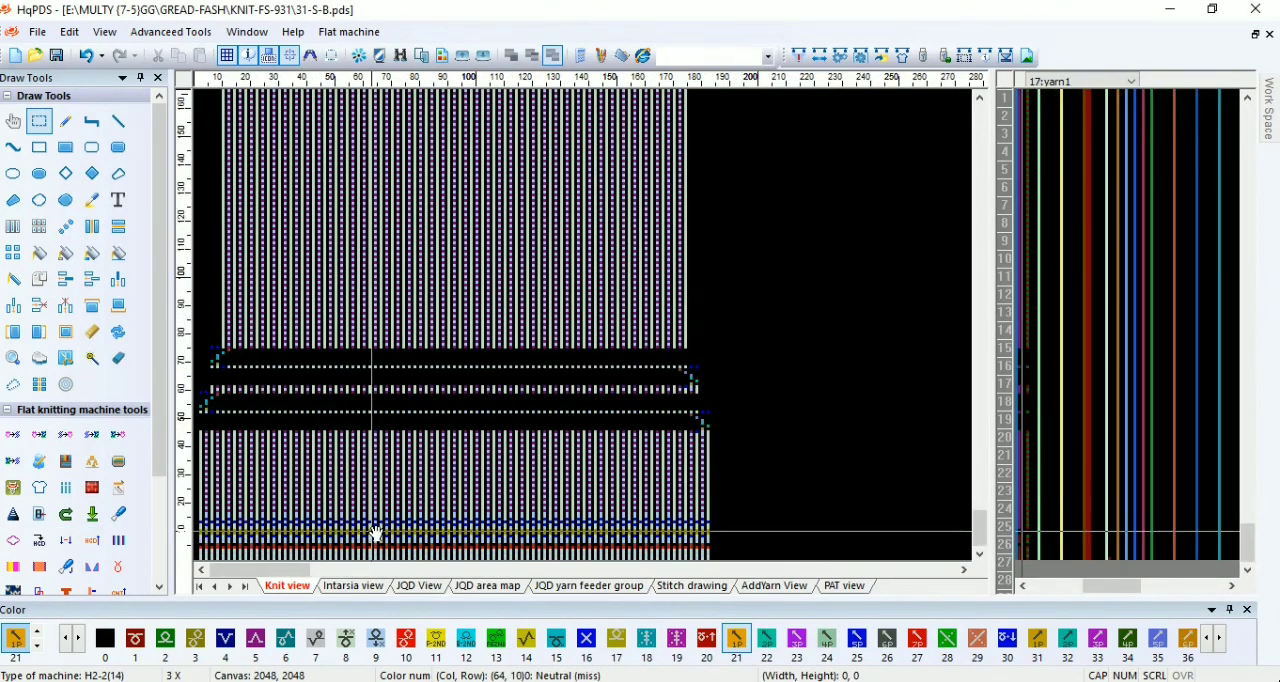
scroll(317, 482, down, 1)
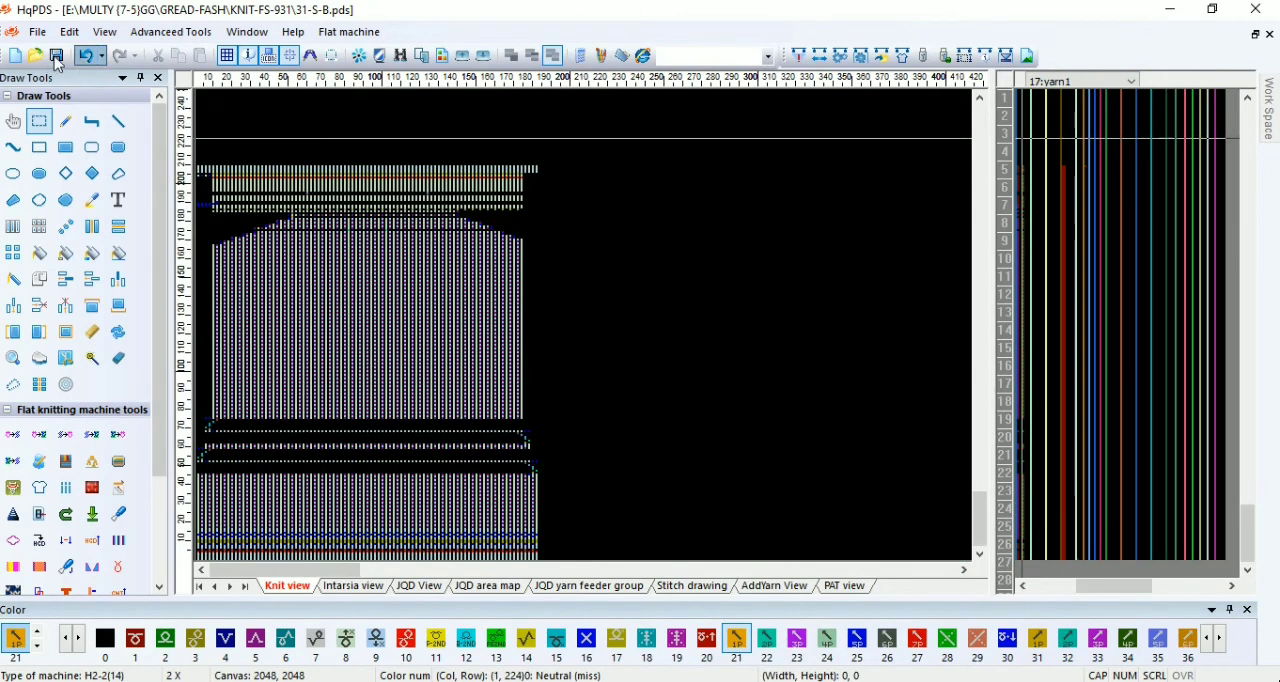
click(800, 55)
click(770, 625)
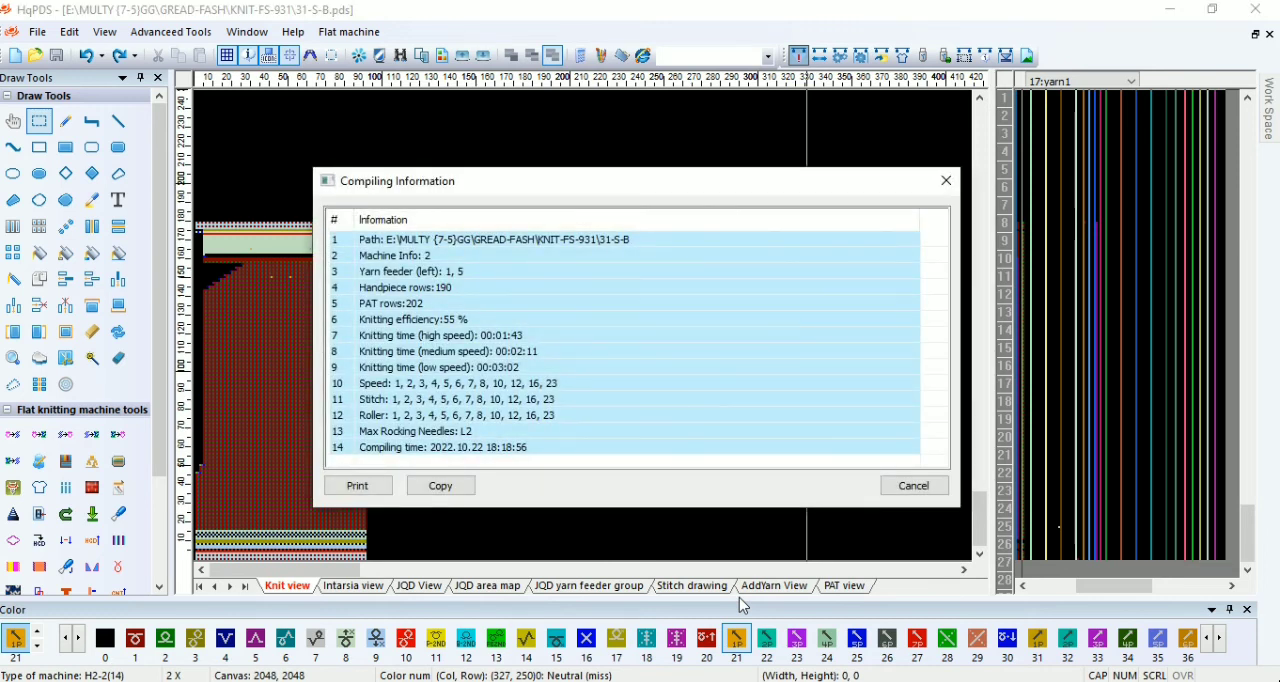
click(946, 181)
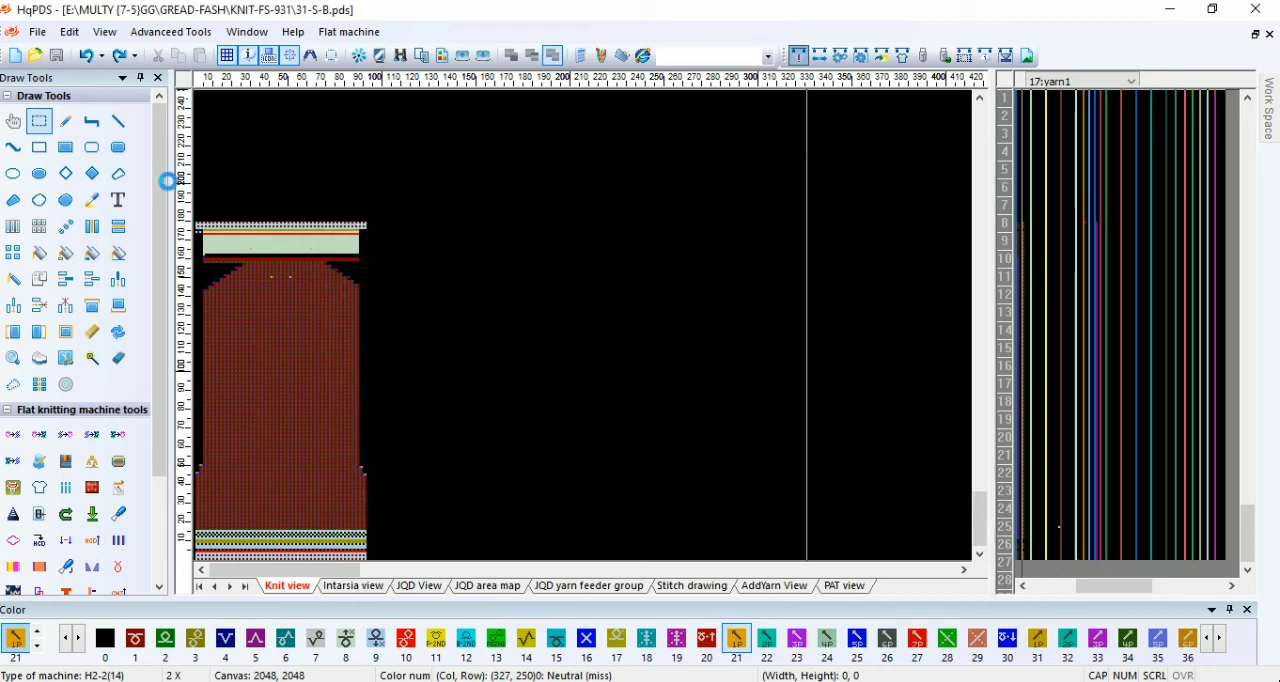
Step: Save the program as a new file named 31-S-F in the KNIT-FS-931 folder
click(37, 32)
click(63, 171)
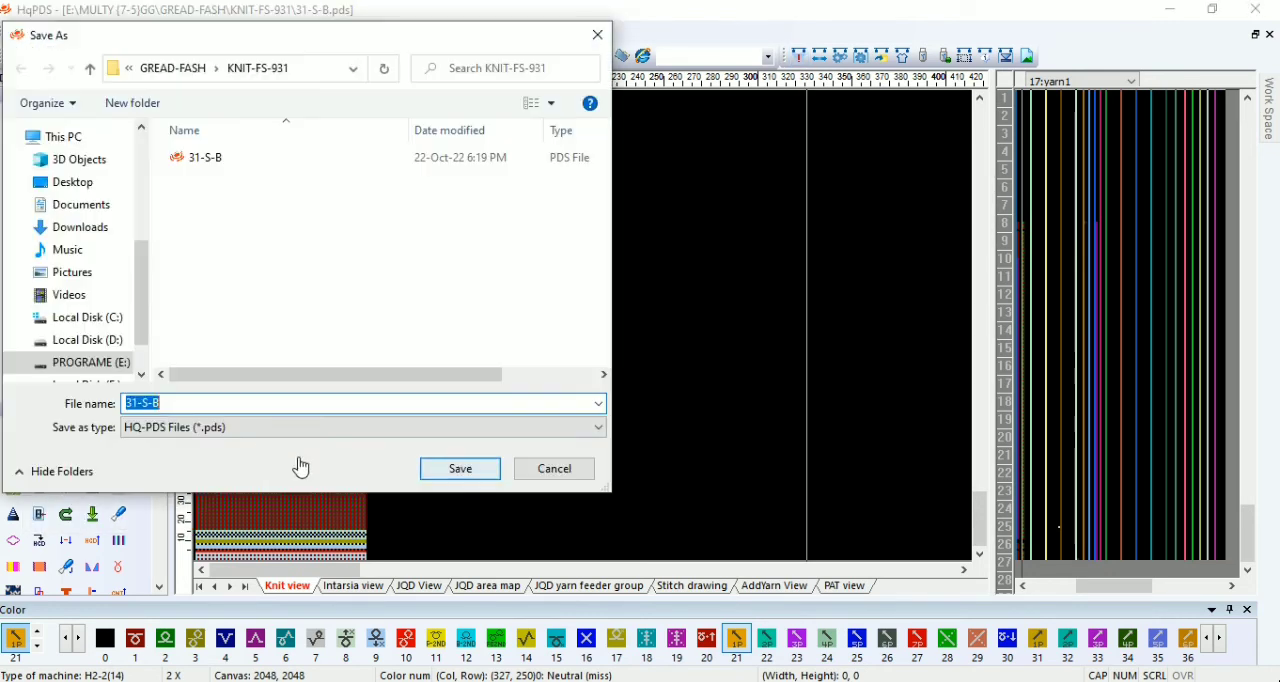
key(BackSpace)
text(F)
click(435, 468)
Step: In the craft bill, set the start needles to 95, left body row 3 to 50 revolutions and the neck type to Dummy (hole)
click(902, 56)
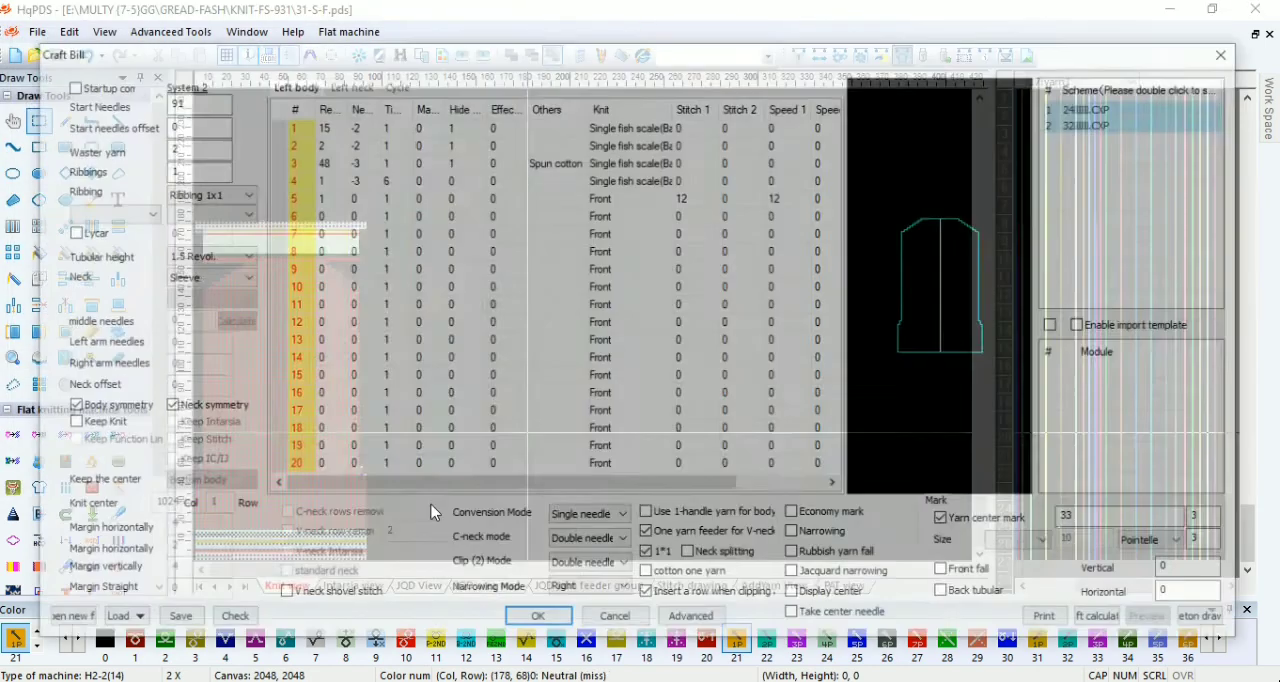
text(9)
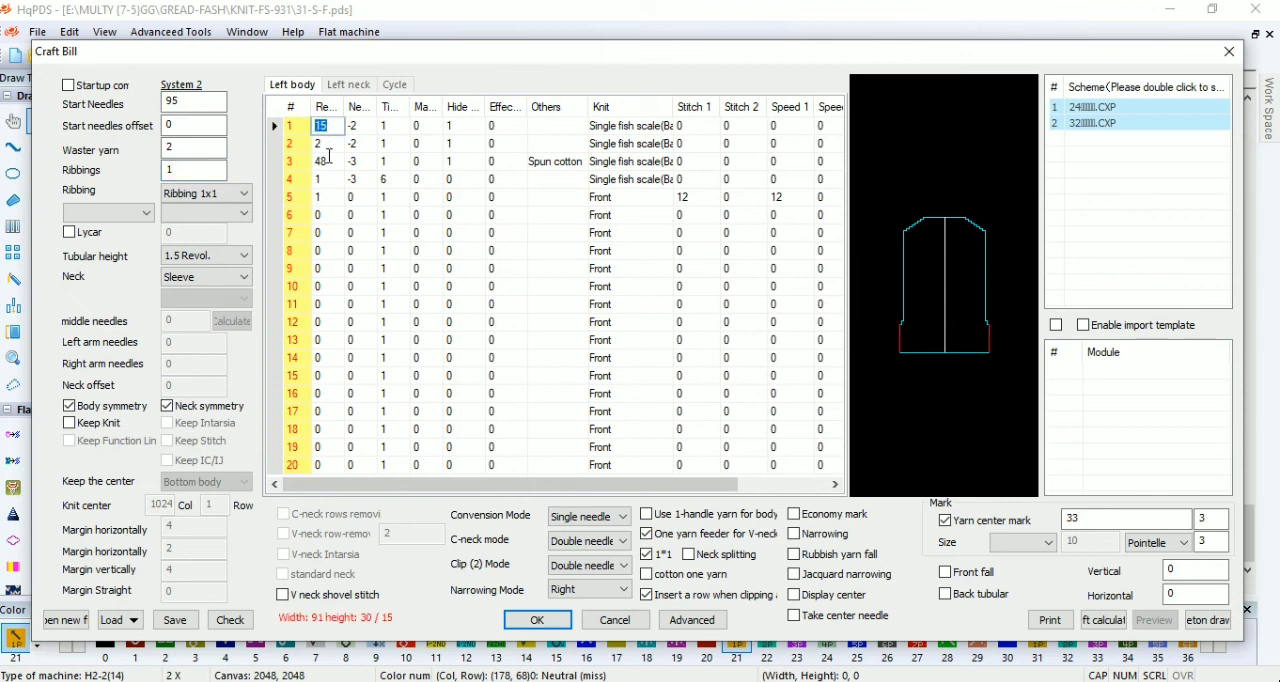
click(207, 277)
click(168, 326)
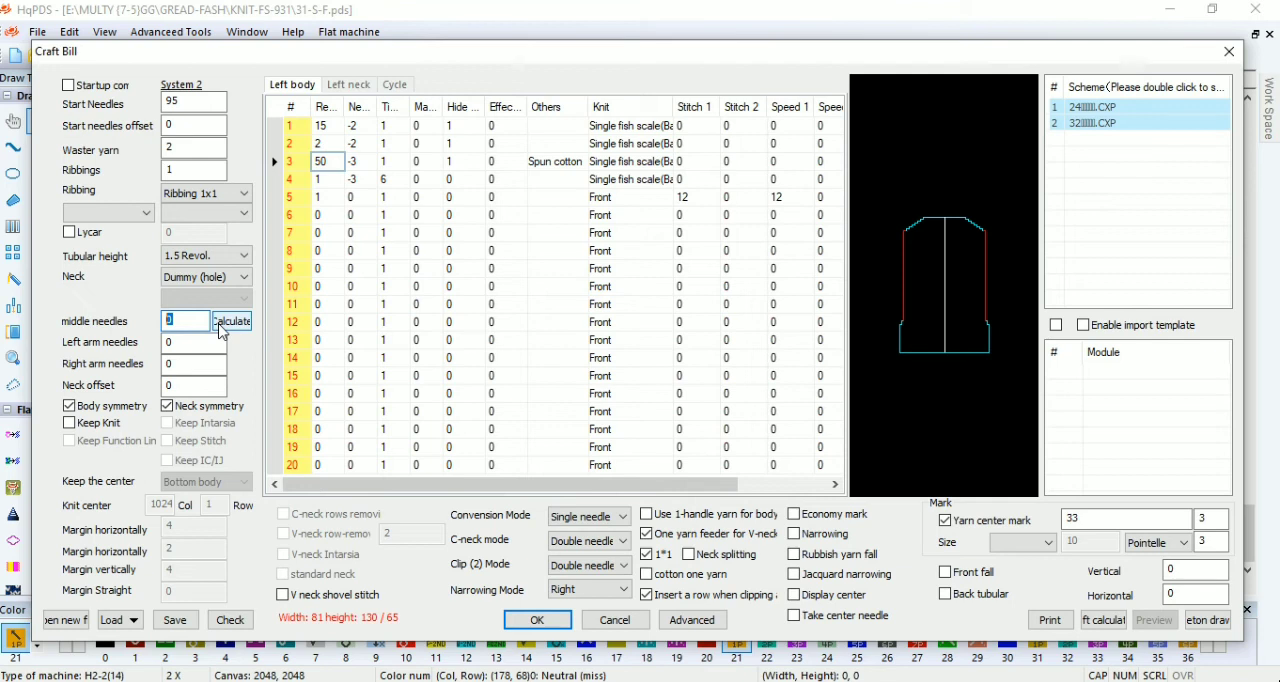
Step: Enter left neck revolutions and needles 3/7, 6/4 and 6/0, set 11 middle needles and yarn center mark 37, check, and generate the pattern
click(348, 84)
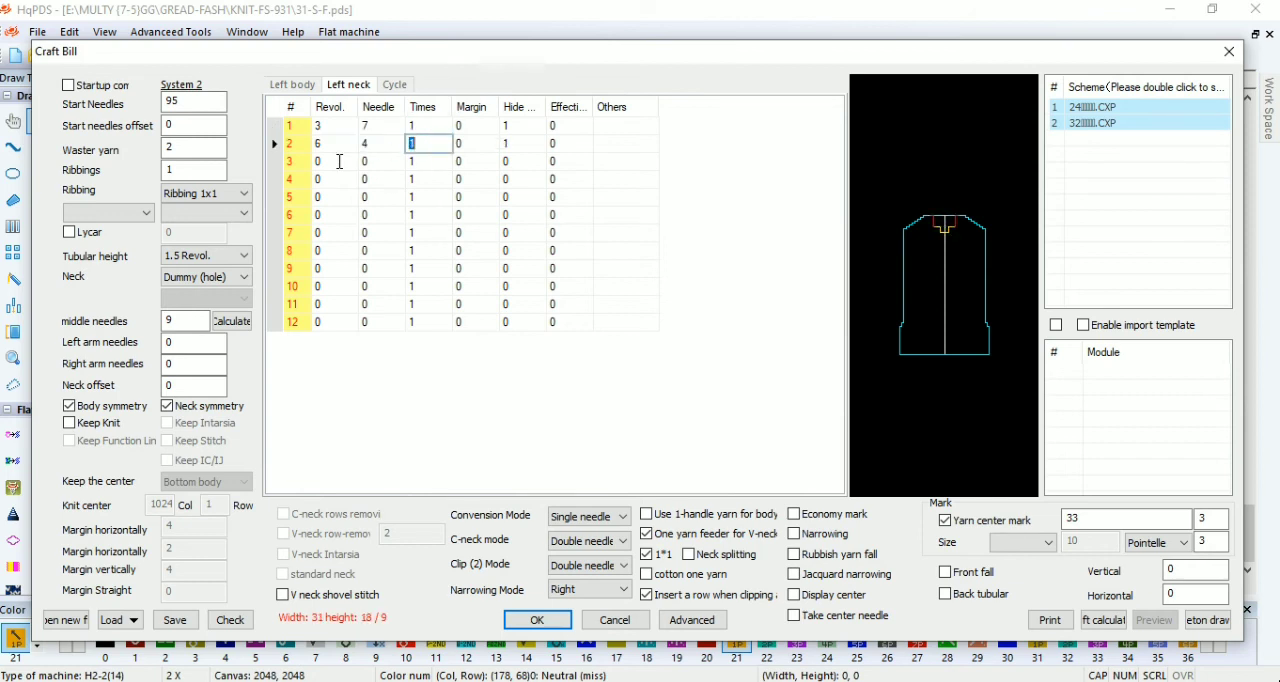
click(228, 322)
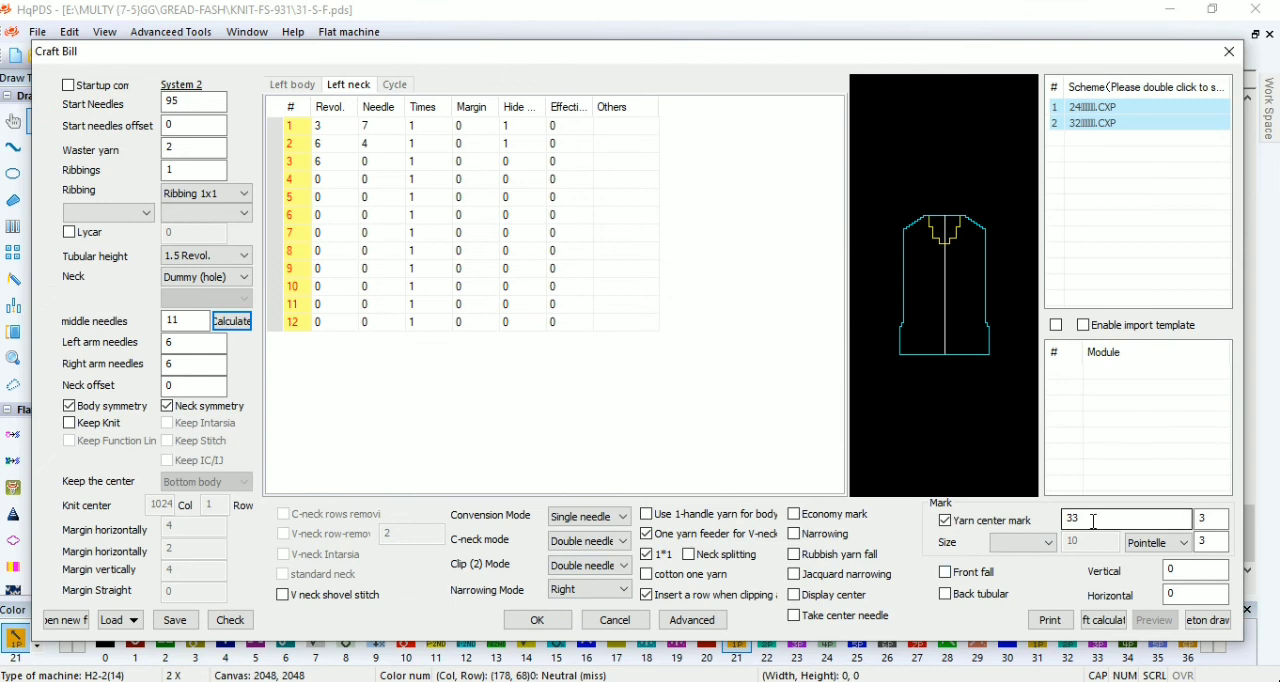
click(230, 620)
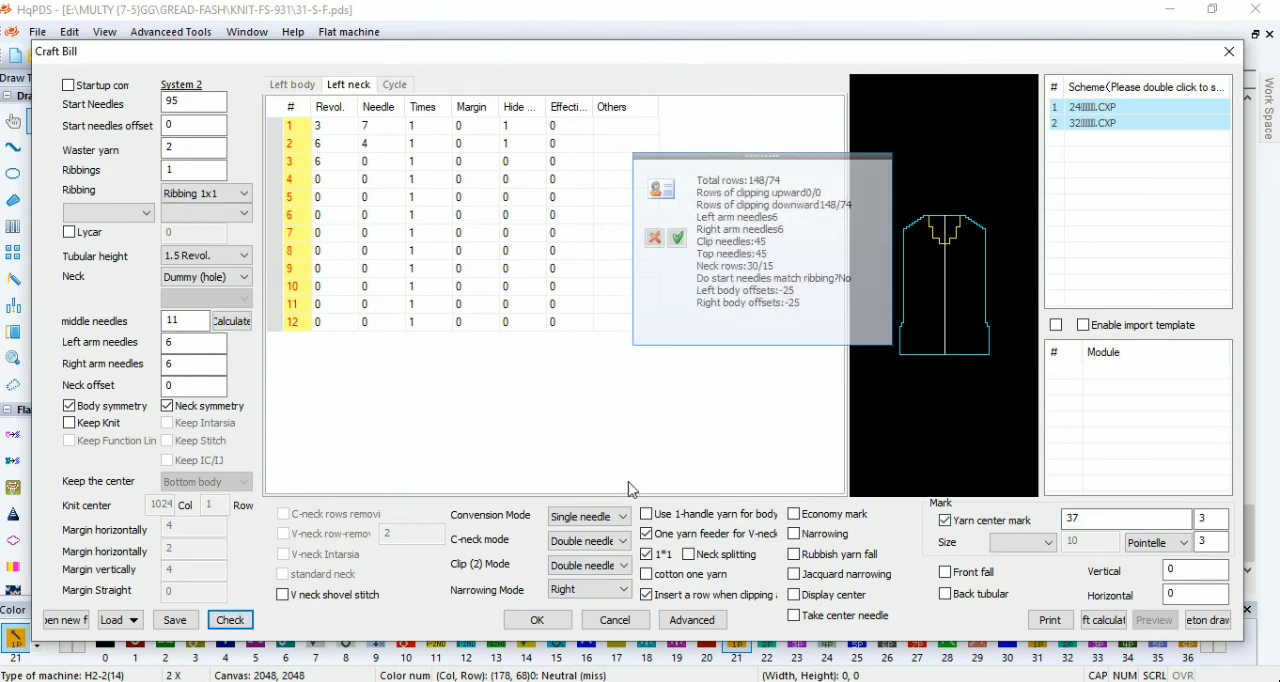
click(537, 620)
Step: Check the yarn center mark's position with a 24 by 5 selection from the body's left edge, change its craft bill distance and regenerate
scroll(249, 261, up, 3)
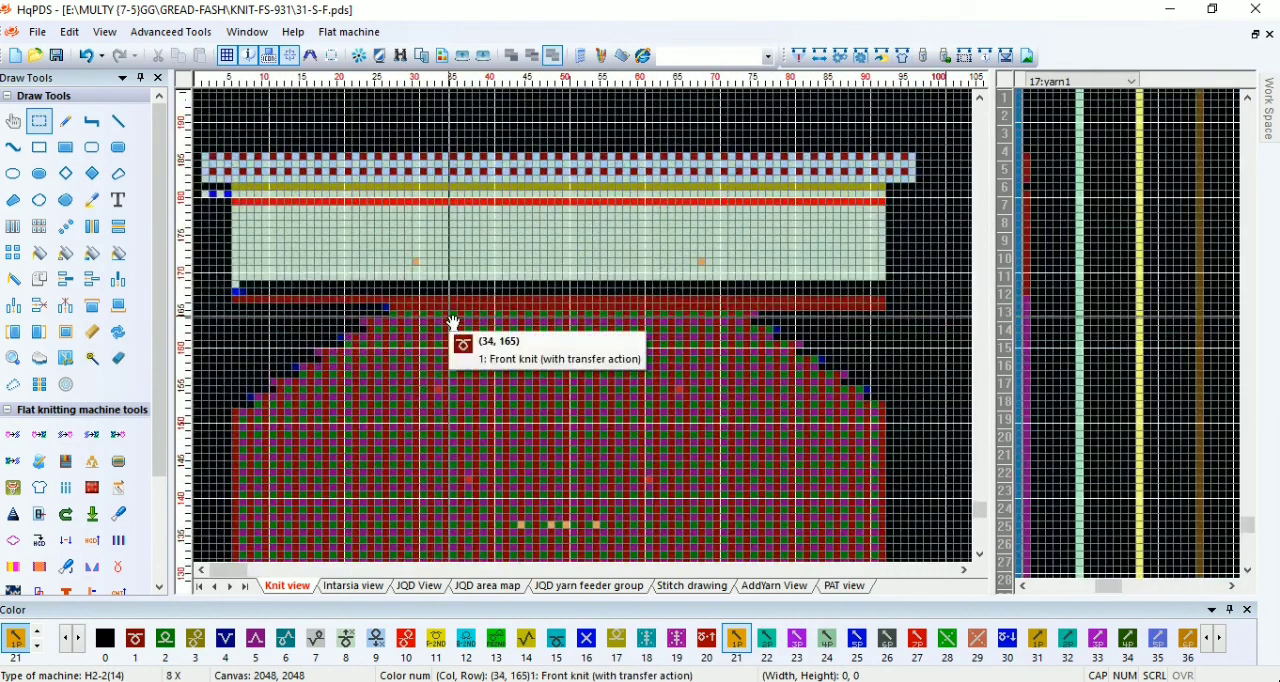
drag(409, 256, 236, 285)
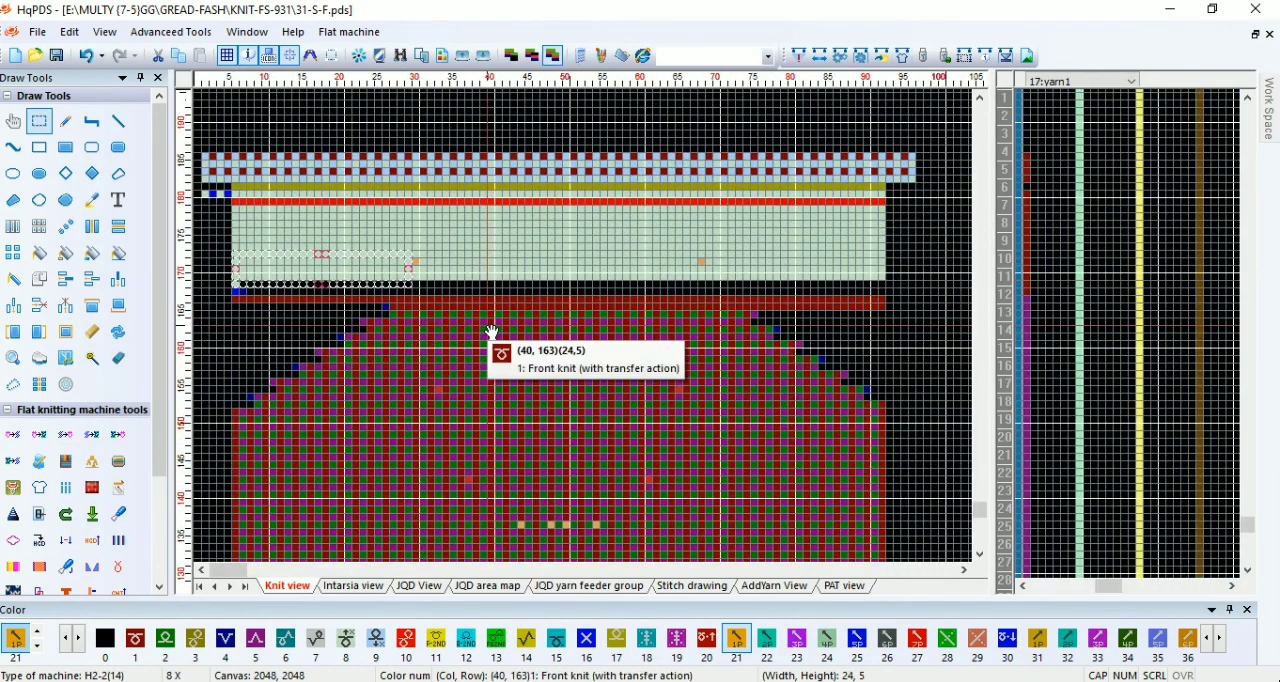
drag(626, 236, 637, 300)
click(763, 277)
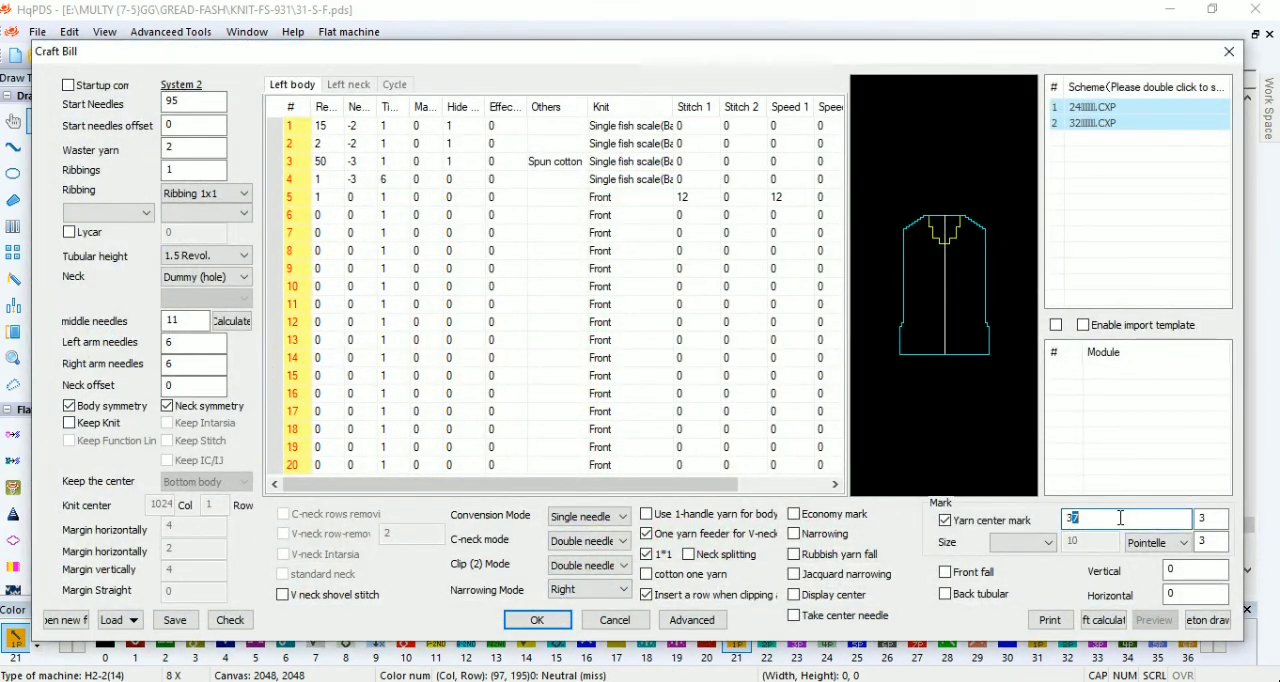
click(534, 619)
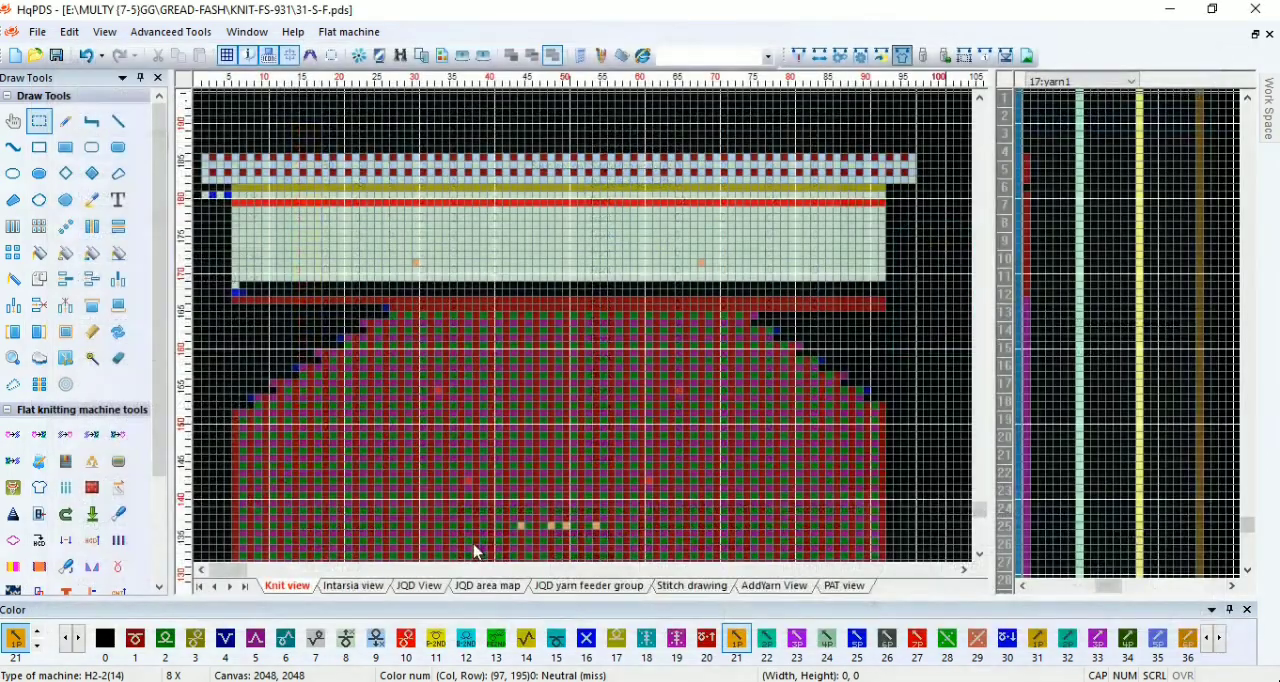
Step: Select a 38 by 30 area around the neck marks and replace color 61 with 21 and color 81 with 51
scroll(556, 510, down, 3)
scroll(508, 331, up, 4)
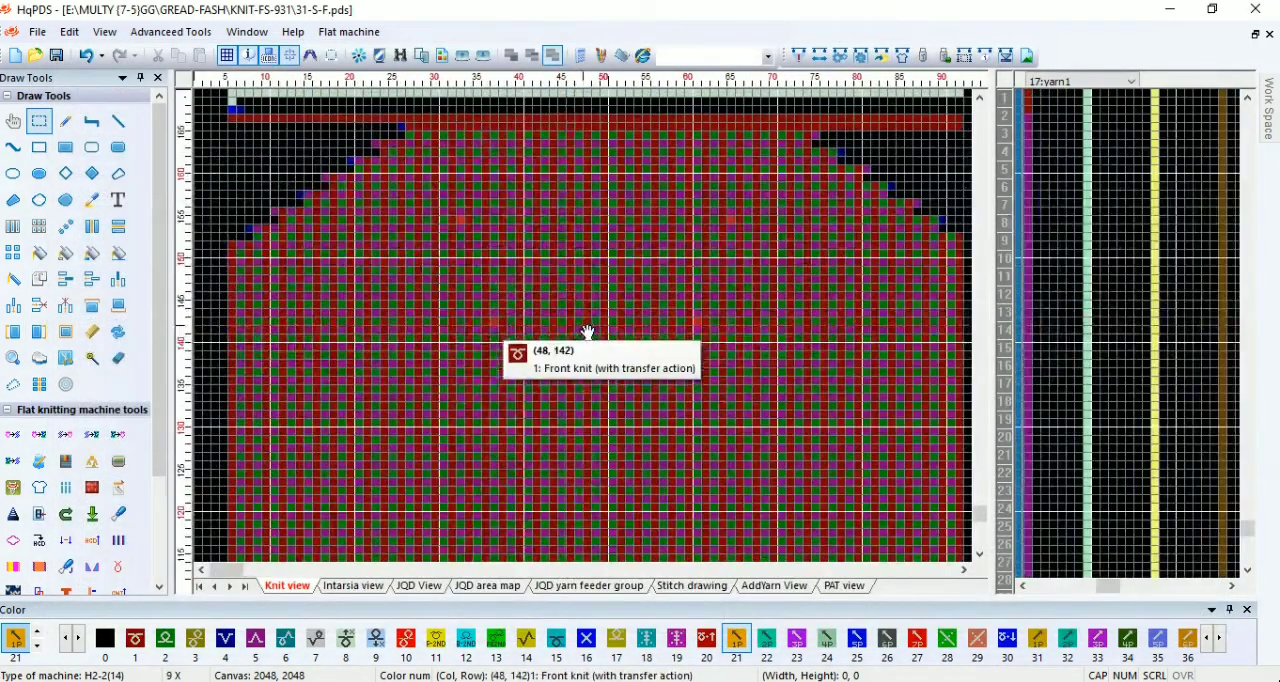
drag(443, 186, 758, 433)
key(r)
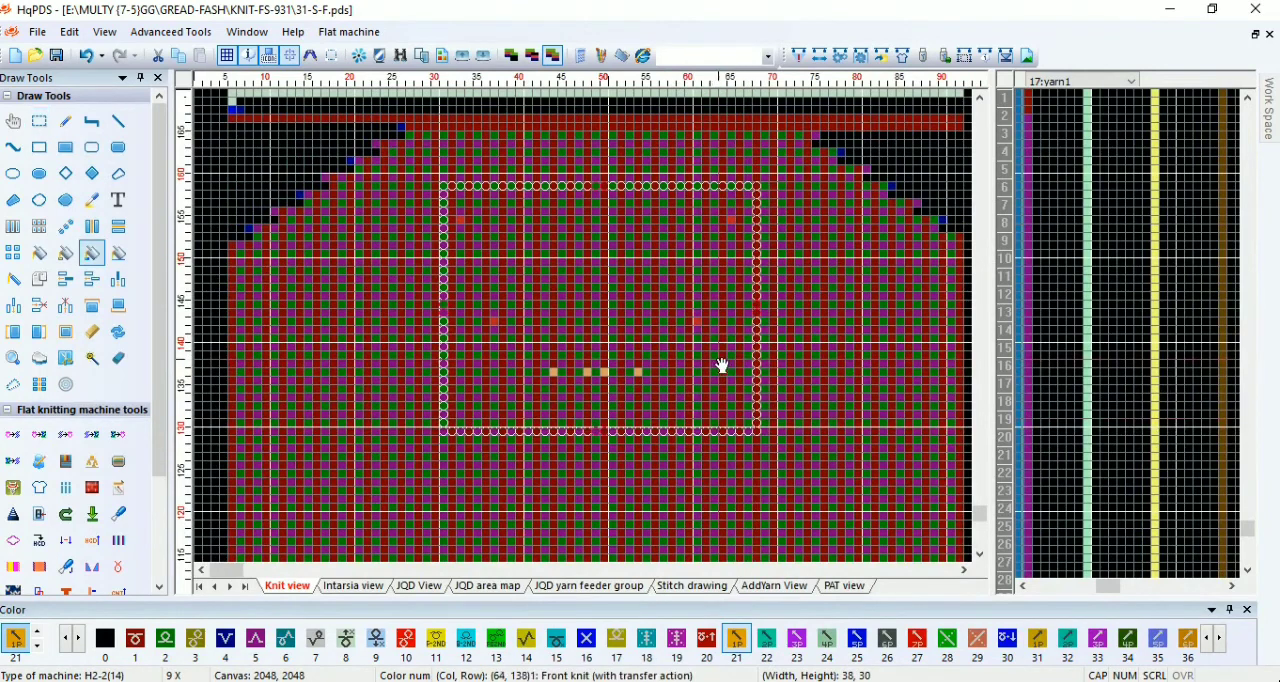
click(714, 357)
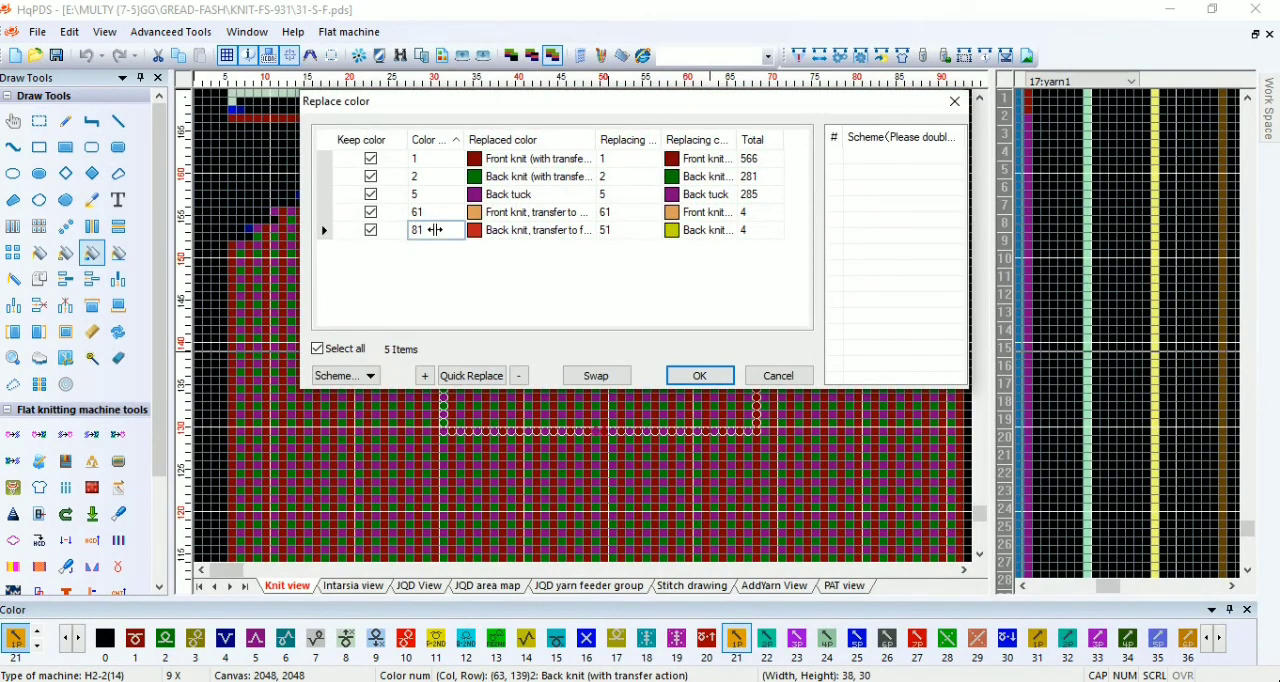
click(697, 375)
Step: Select an area 87 columns wide and 5 rows high across the full body at rows 89 to 93 to locate the center column
scroll(591, 449, down, 2)
scroll(440, 334, down, 2)
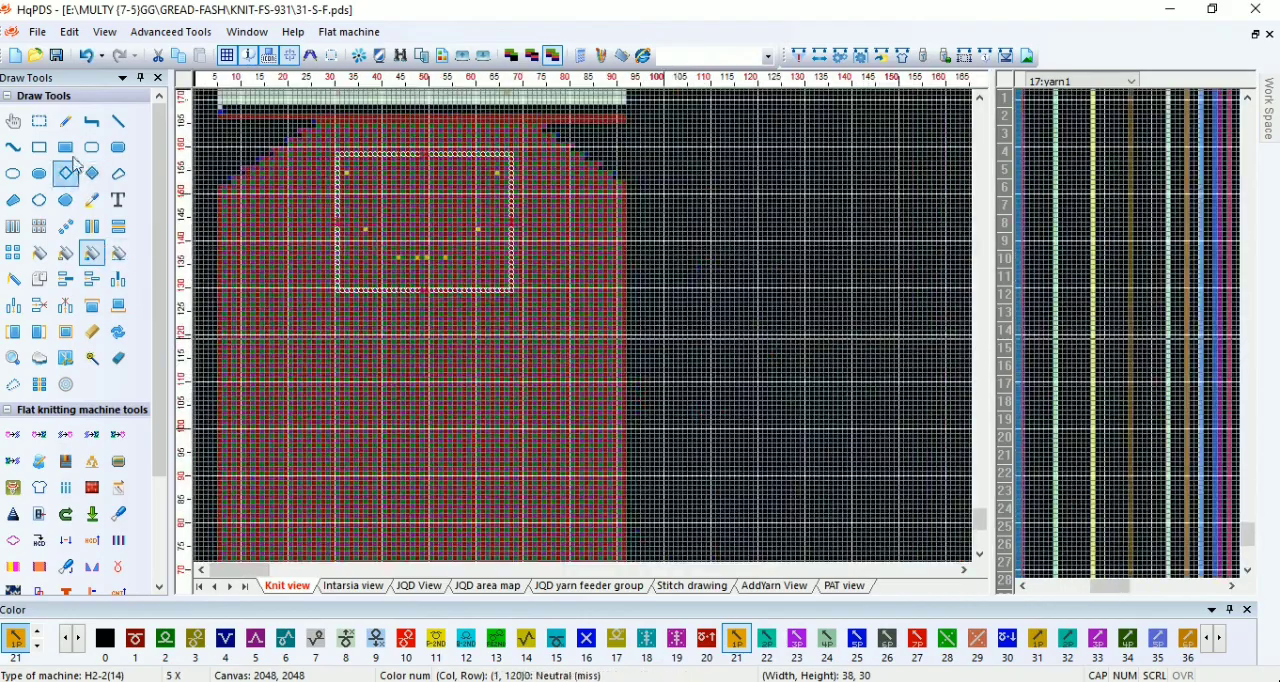
click(39, 121)
scroll(271, 334, up, 4)
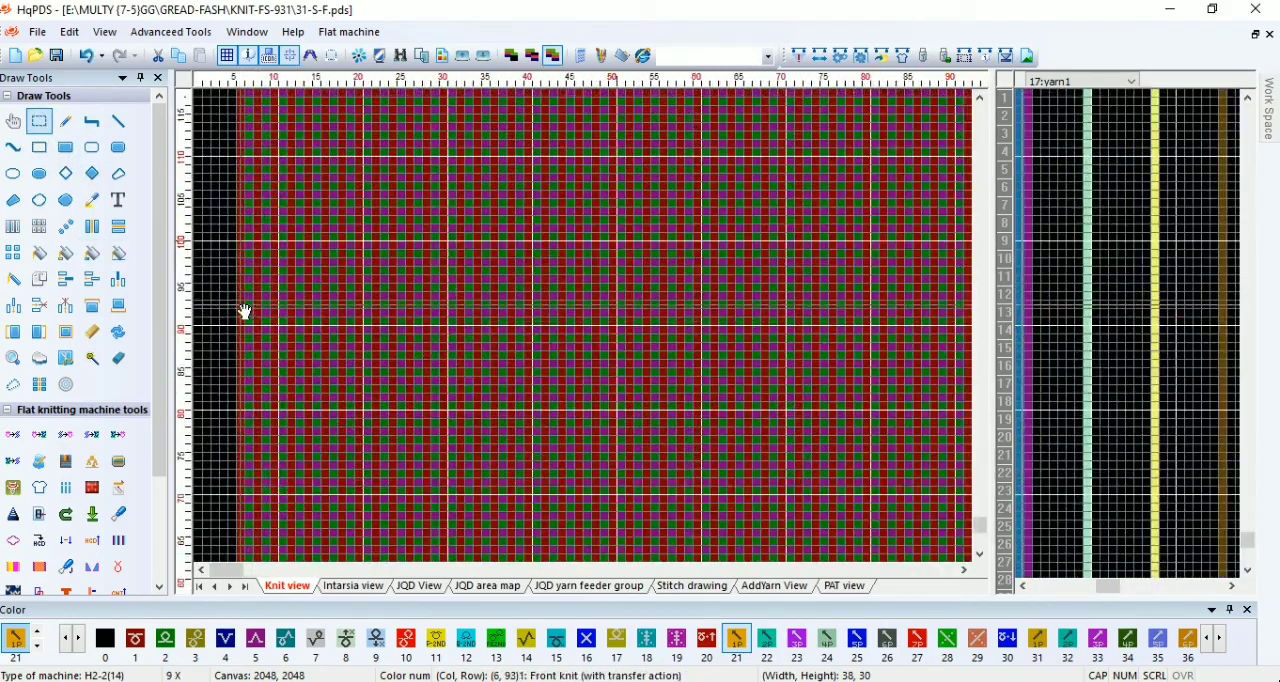
drag(245, 312, 658, 338)
scroll(600, 335, down, 2)
drag(739, 338, 786, 337)
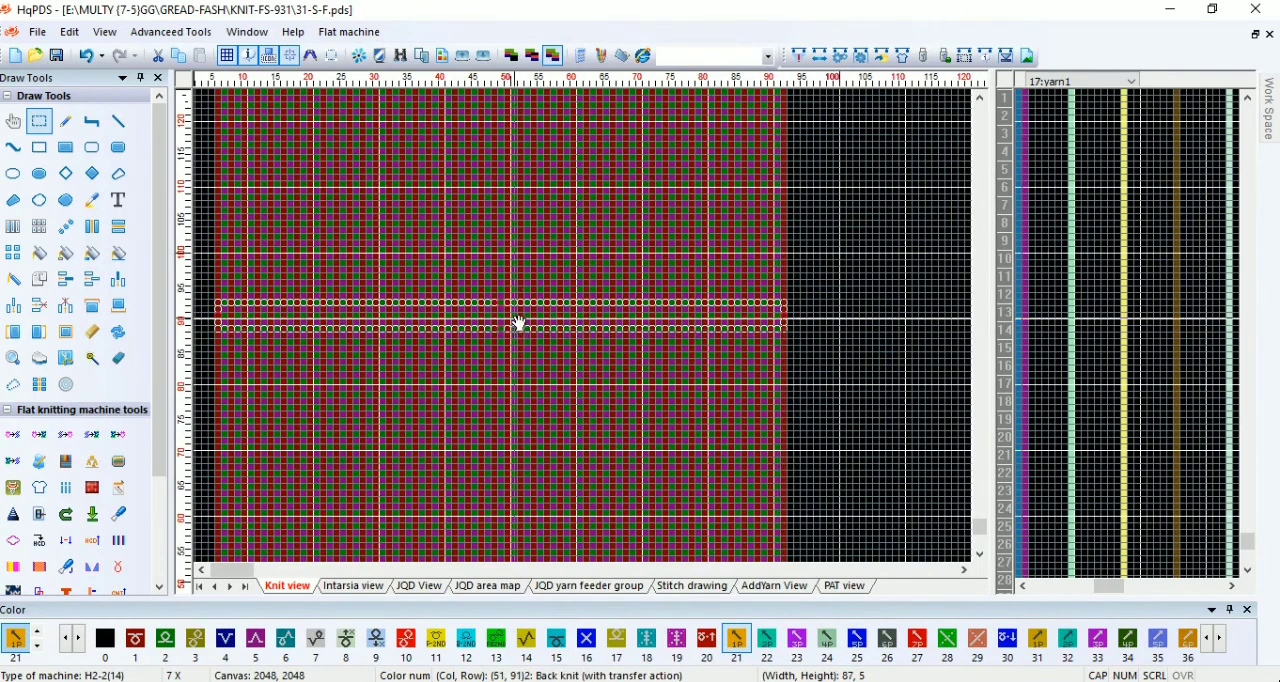
Step: Fill center column 49 with color 0 from row 136 down to row 88 to open the front placket
scroll(586, 266, up, 4)
scroll(608, 215, down, 2)
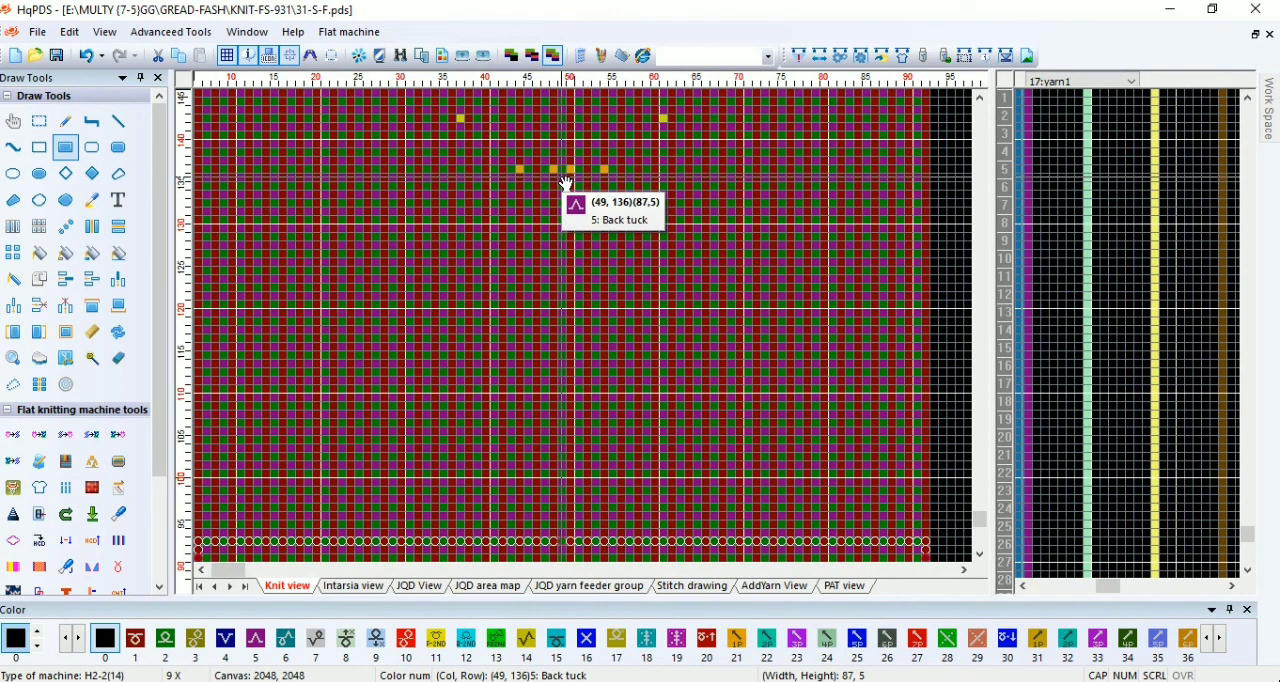
drag(566, 184, 589, 327)
scroll(586, 334, up, 2)
scroll(598, 440, up, 1)
scroll(570, 488, up, 1)
scroll(595, 340, up, 1)
scroll(590, 328, up, 5)
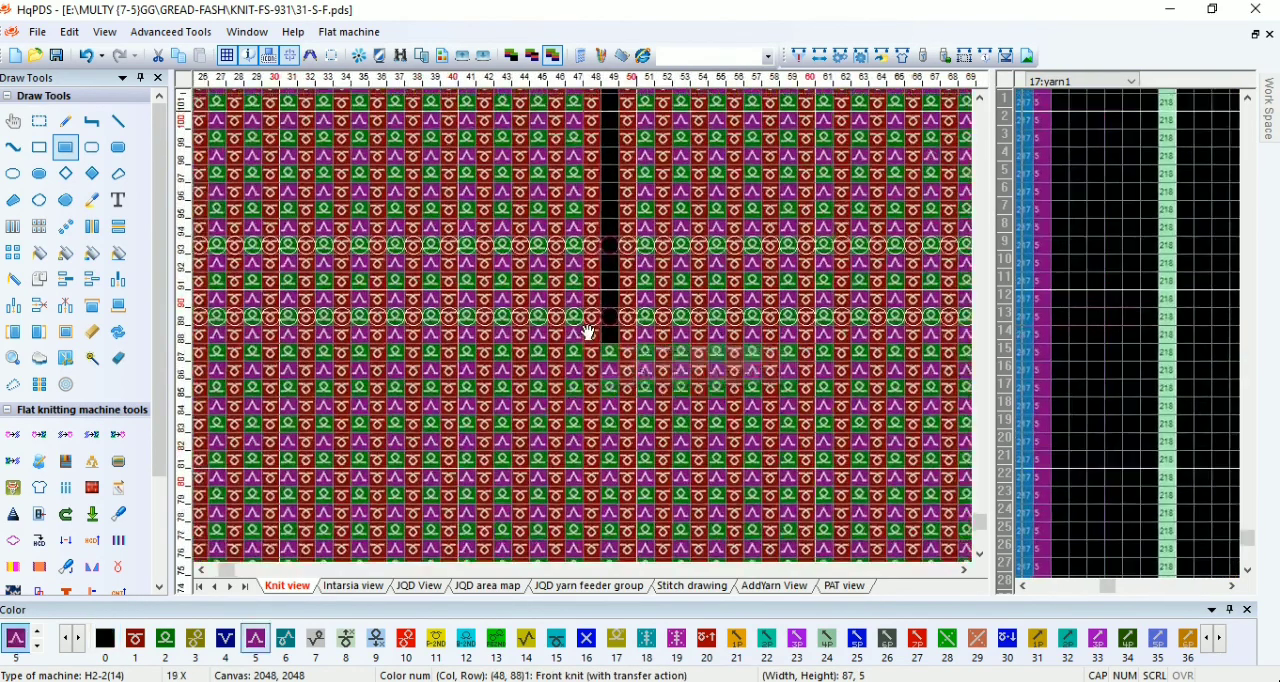
Step: Place a single cell of color 51 at (49, 87), directly below the center opening
scroll(589, 333, up, 1)
key(1)
click(611, 354)
Step: Extend the black center opening up one row by copying its empty cells to (49, 137)
scroll(590, 325, down, 12)
scroll(565, 336, up, 10)
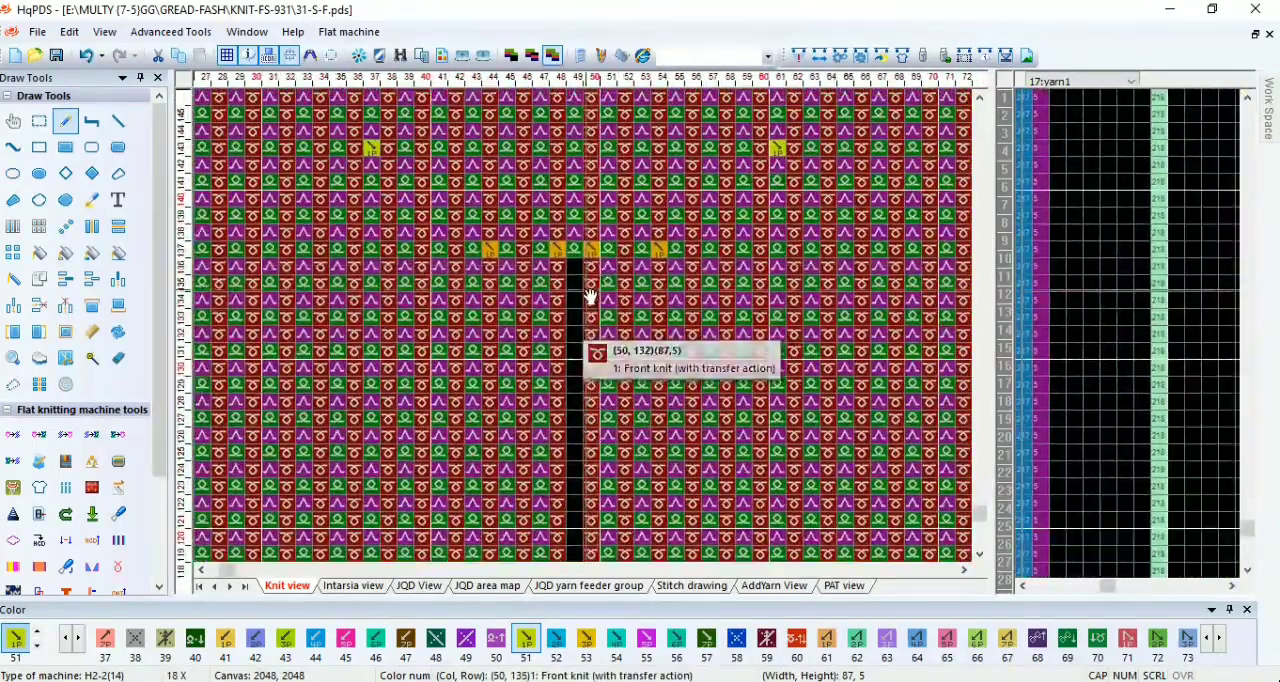
scroll(590, 297, up, 2)
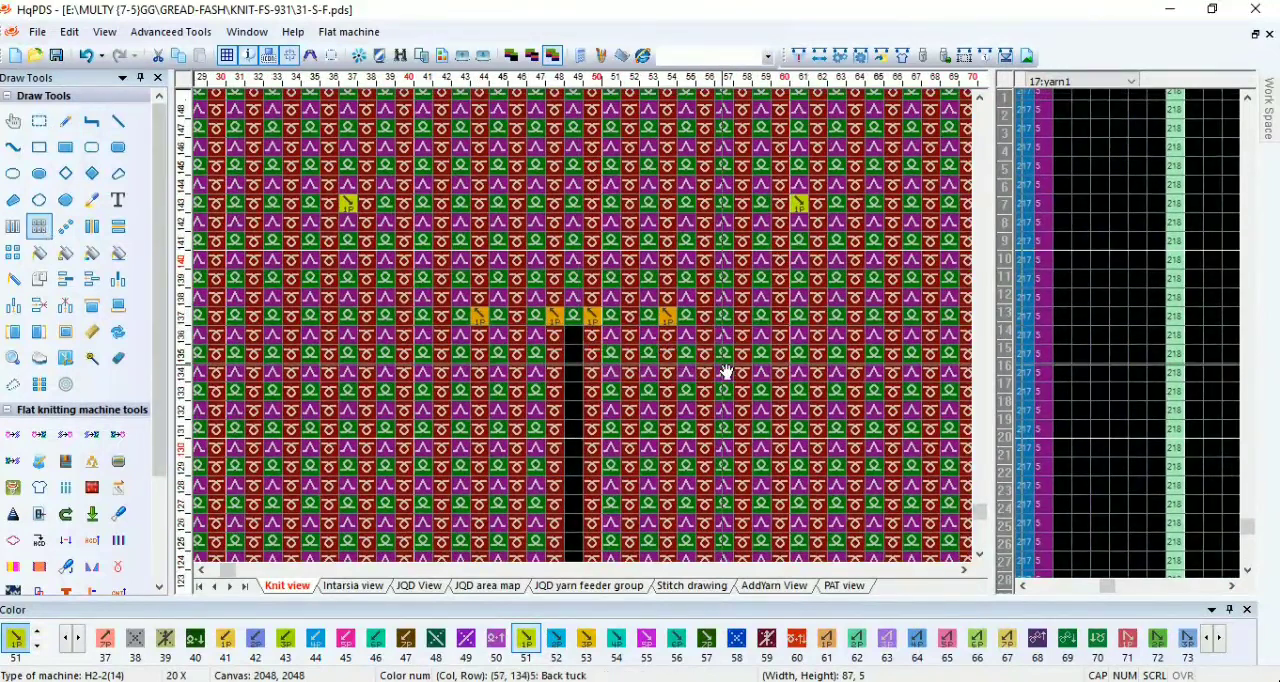
drag(576, 354, 576, 320)
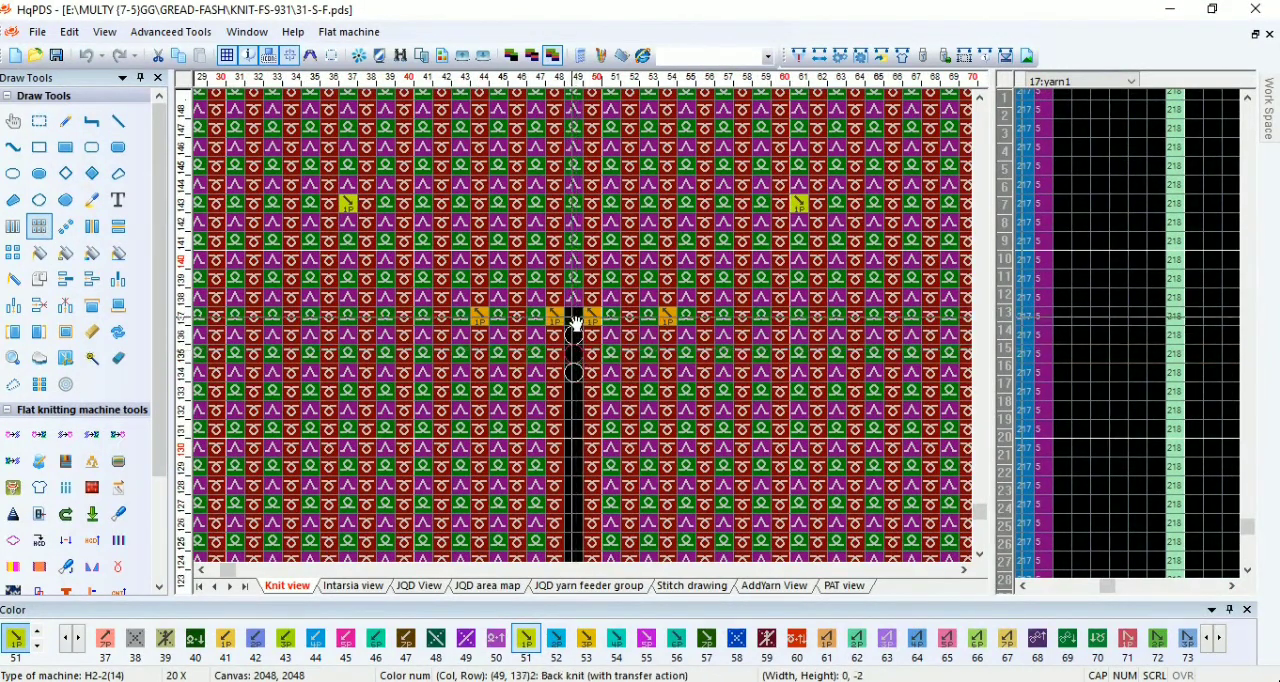
right_click(608, 320)
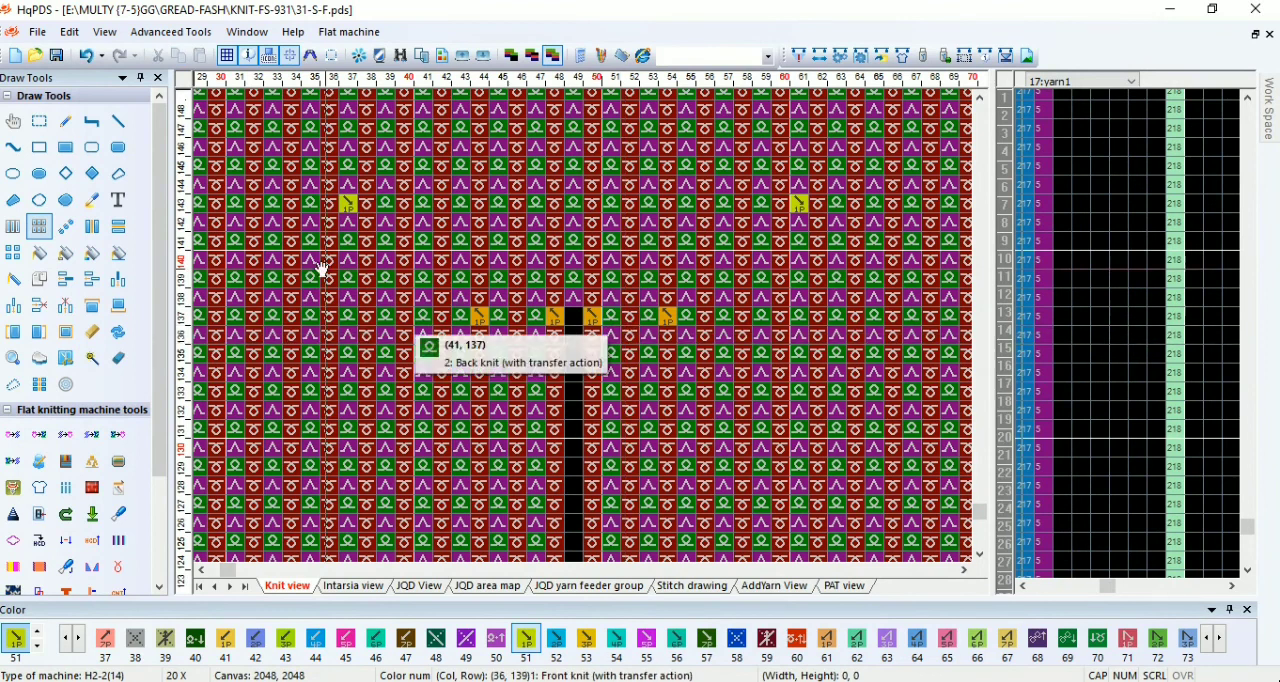
Step: Select the whole center opening in column 49, 1 column wide and 50 rows high, from row 137 to row 88
click(40, 122)
drag(558, 340, 577, 409)
right_click(642, 347)
scroll(586, 340, down, 8)
scroll(602, 318, up, 3)
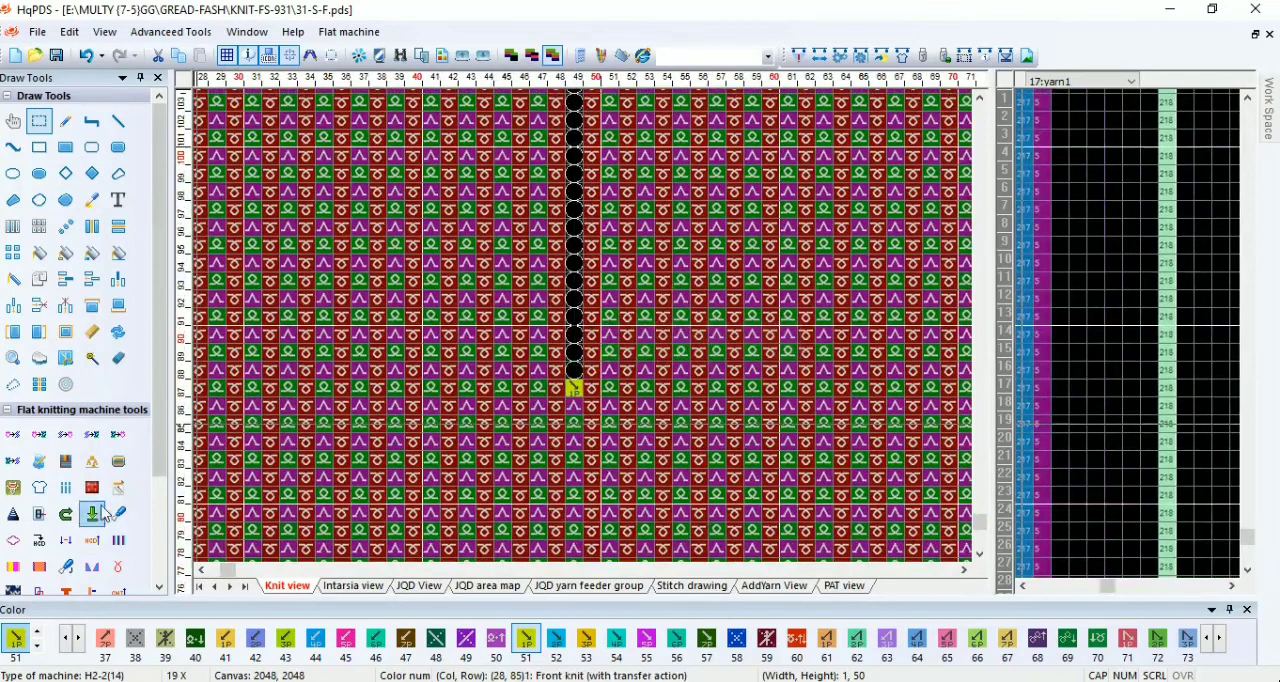
Step: Apply V-neck row-removing to the selected center opening with distance 2, mode Left, yarn feeder 5 left and 3 right
click(74, 546)
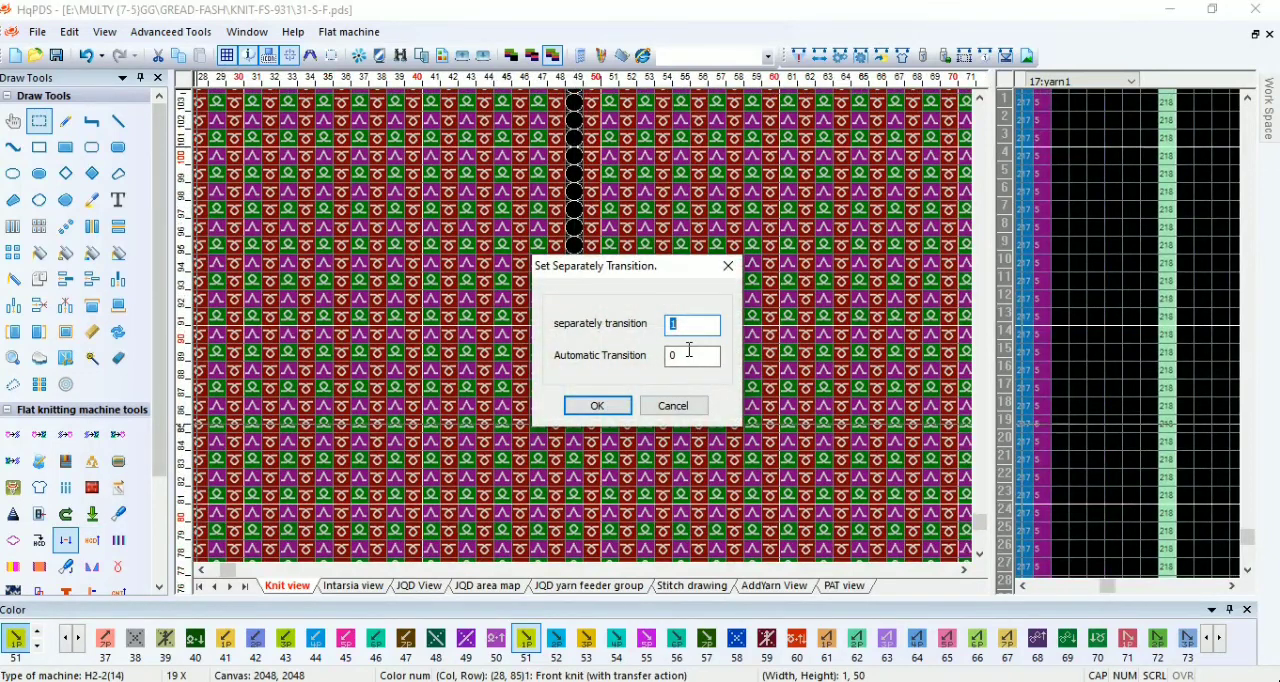
click(728, 266)
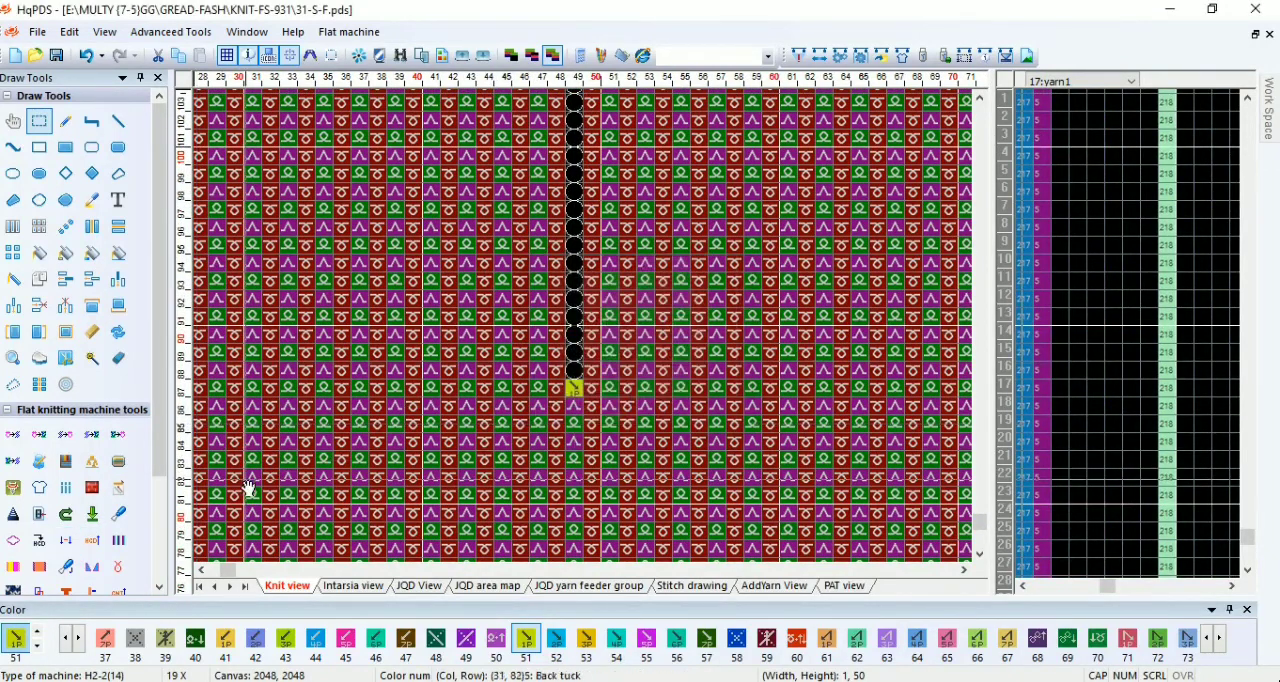
click(92, 569)
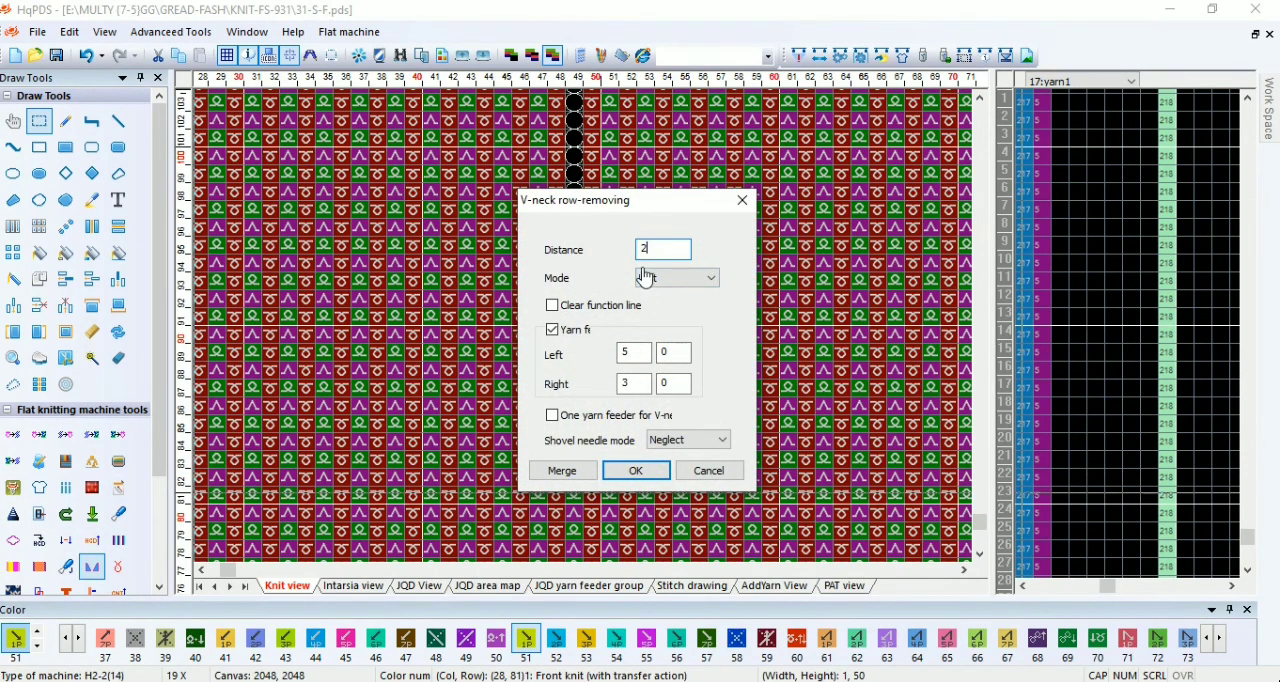
click(630, 472)
scroll(595, 340, down, 4)
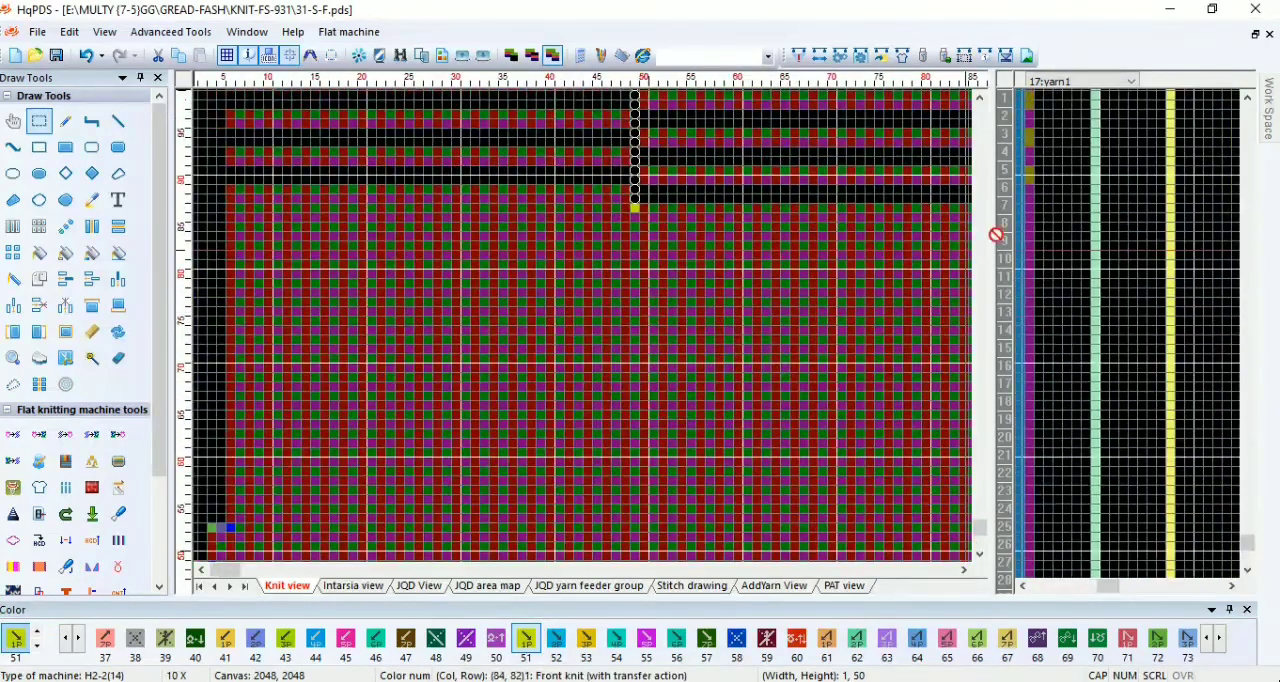
Step: Confirm the yarn feeder positions with feeder 5 at the left and feeder 3 at the right, and generate the carriage directions
click(859, 57)
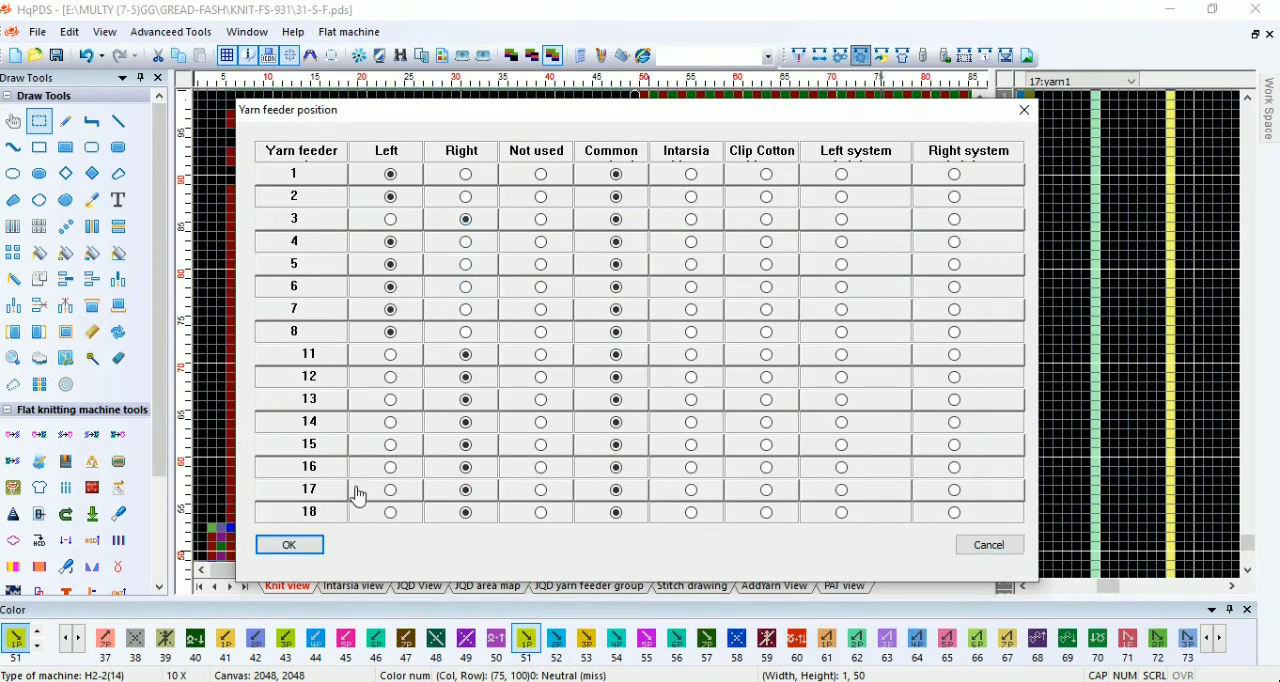
click(291, 546)
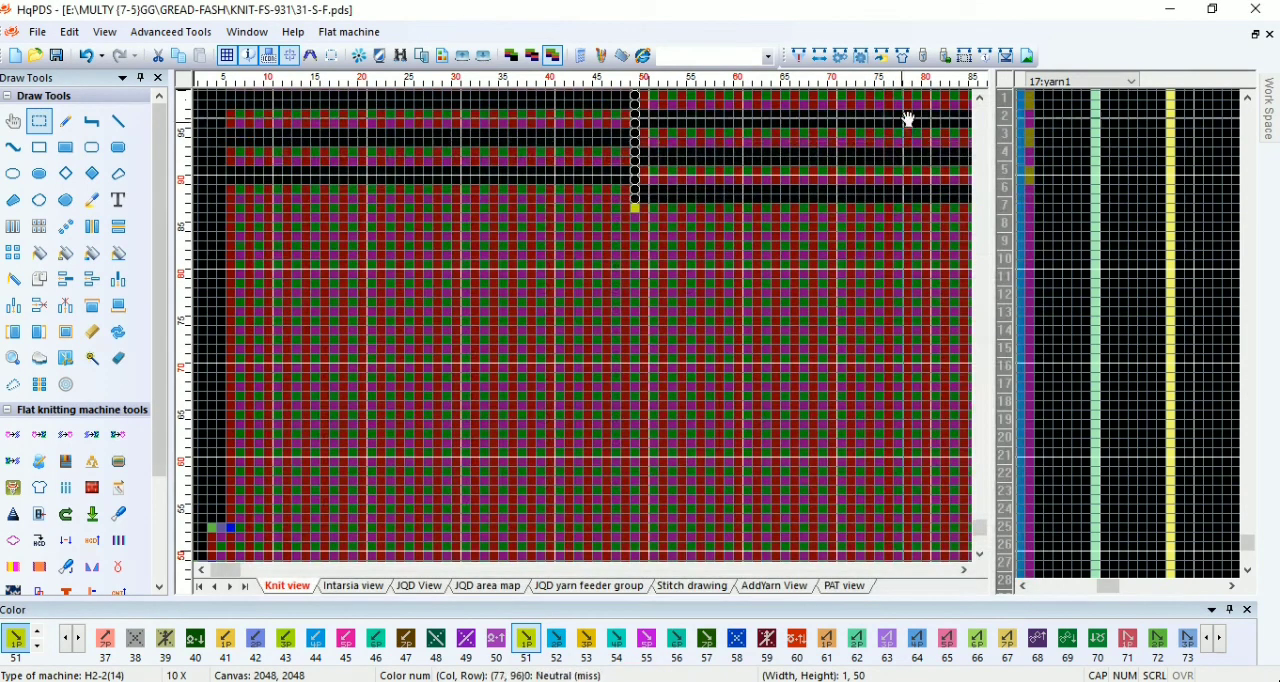
click(820, 60)
Step: Place a single cell of color 3 in the function line area beside the yarn columns, just below the start of the center opening
scroll(677, 203, up, 1)
key(3)
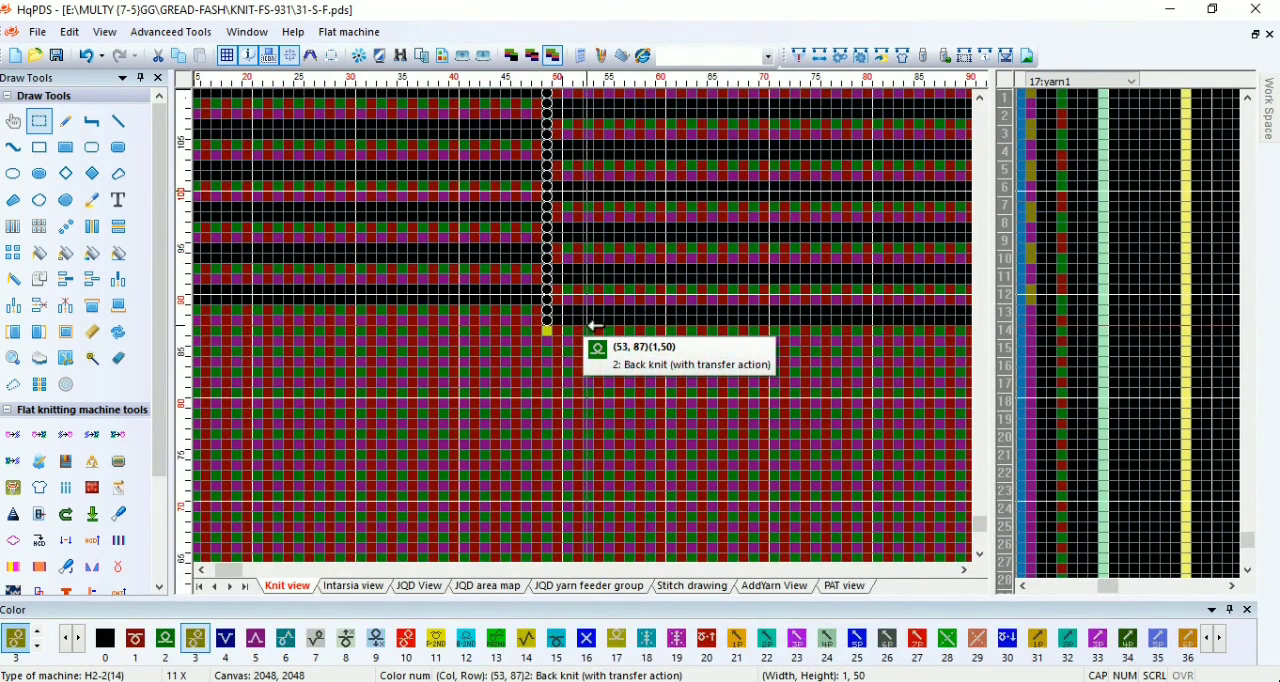
key(p)
click(1073, 342)
Step: Delete two rows from the starting section at the very bottom of the piece, below the red color 10 row
scroll(591, 331, down, 6)
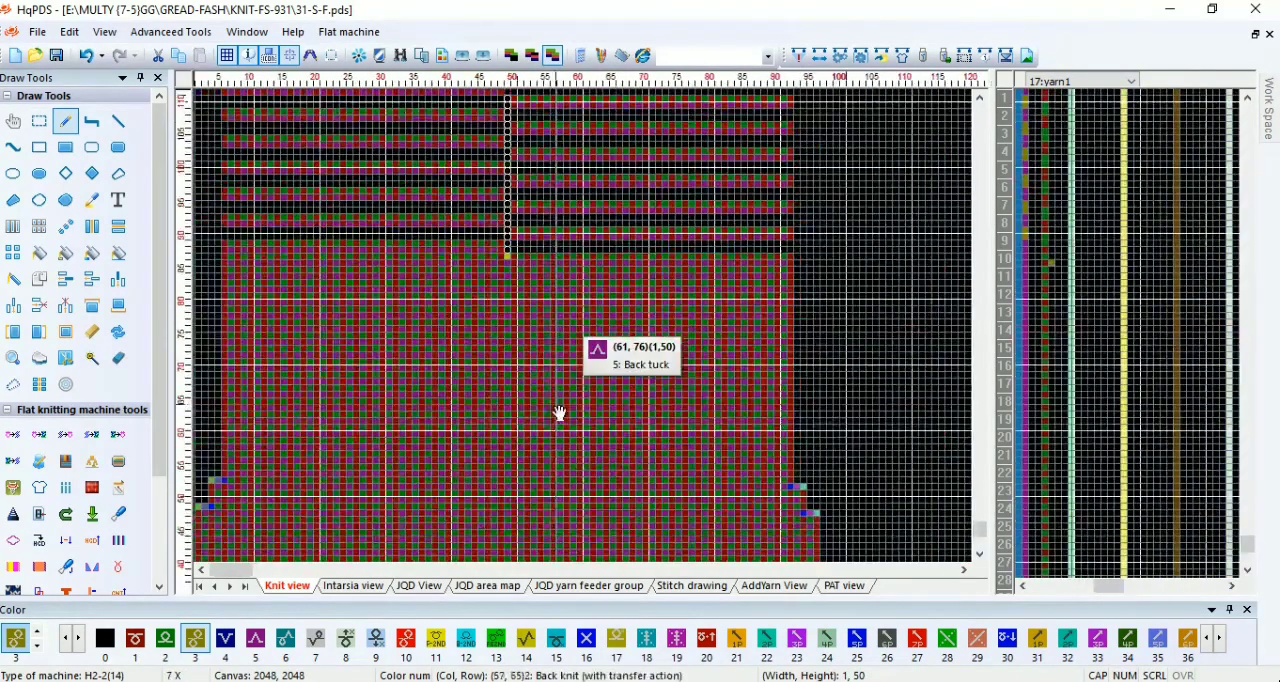
scroll(385, 550, up, 5)
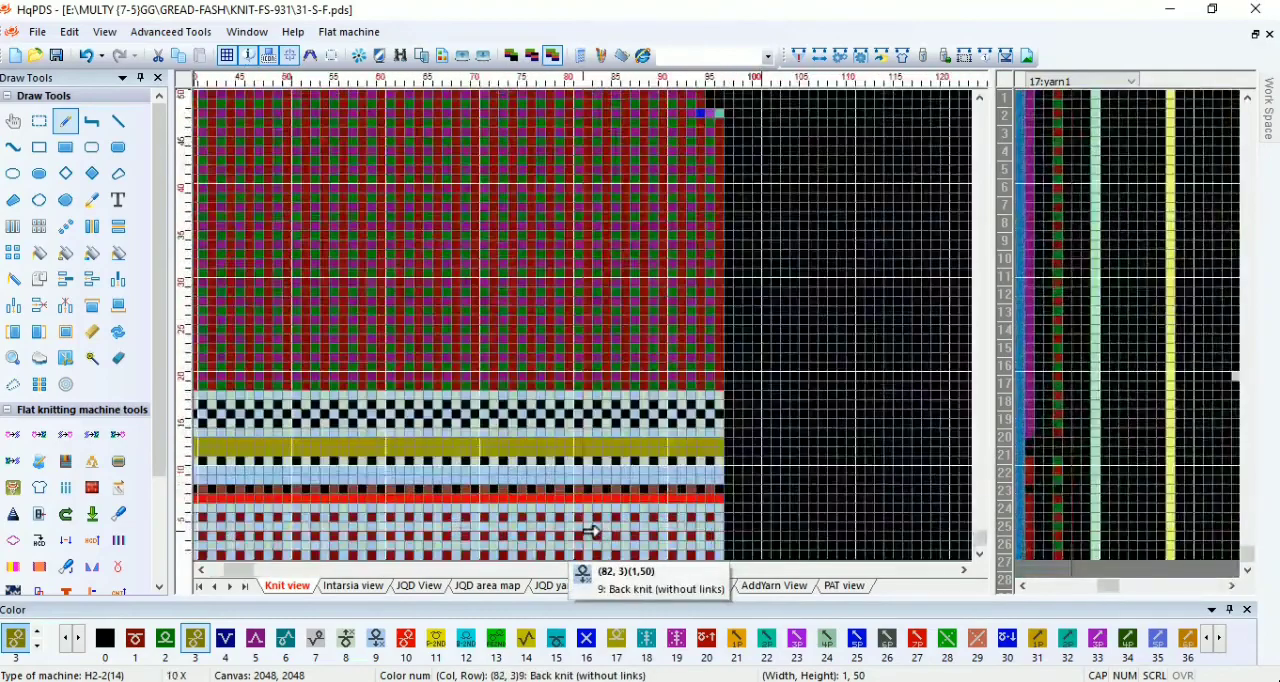
scroll(590, 531, up, 2)
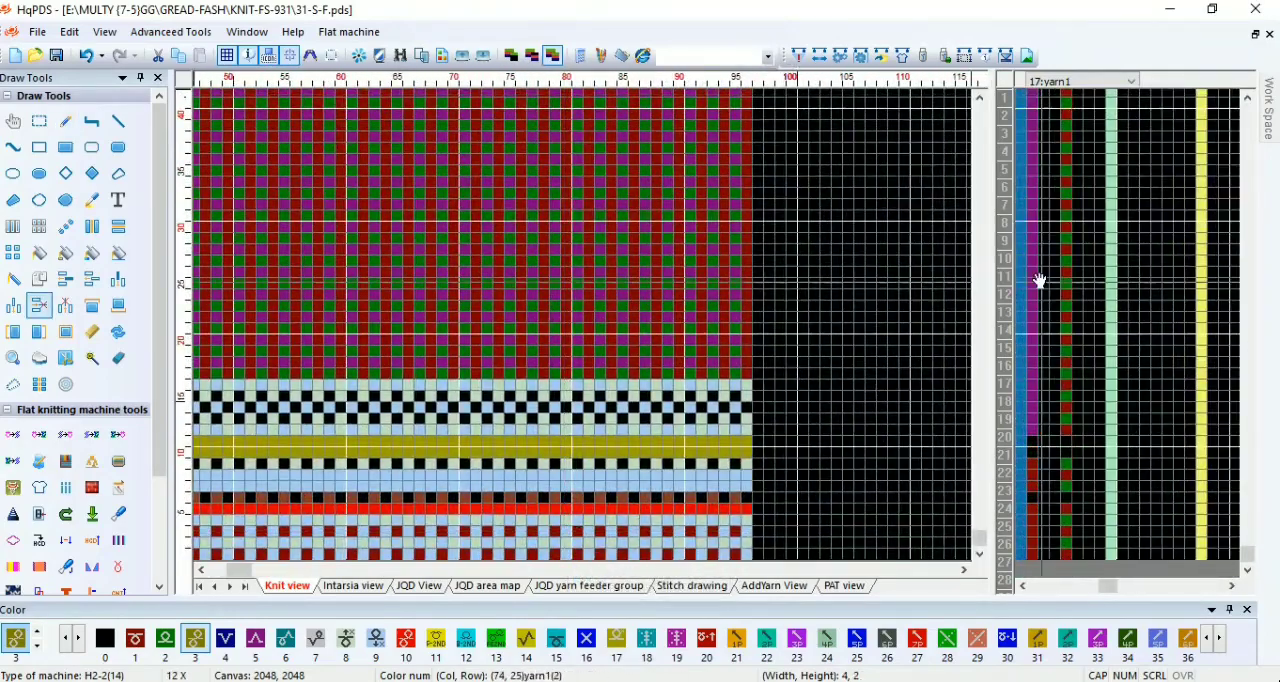
Step: Fill the four stitch cells of row 18 in the density function line with value 10
click(1005, 208)
scroll(589, 330, up, 7)
key(1)
key(0)
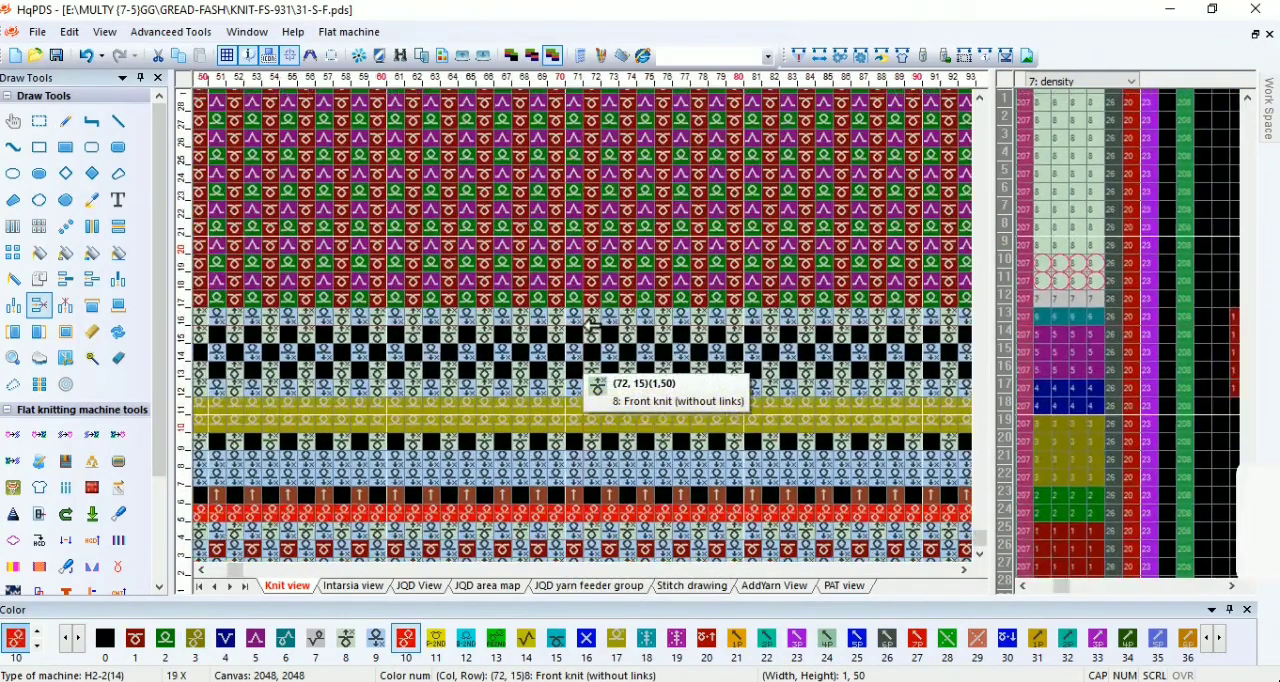
key(r)
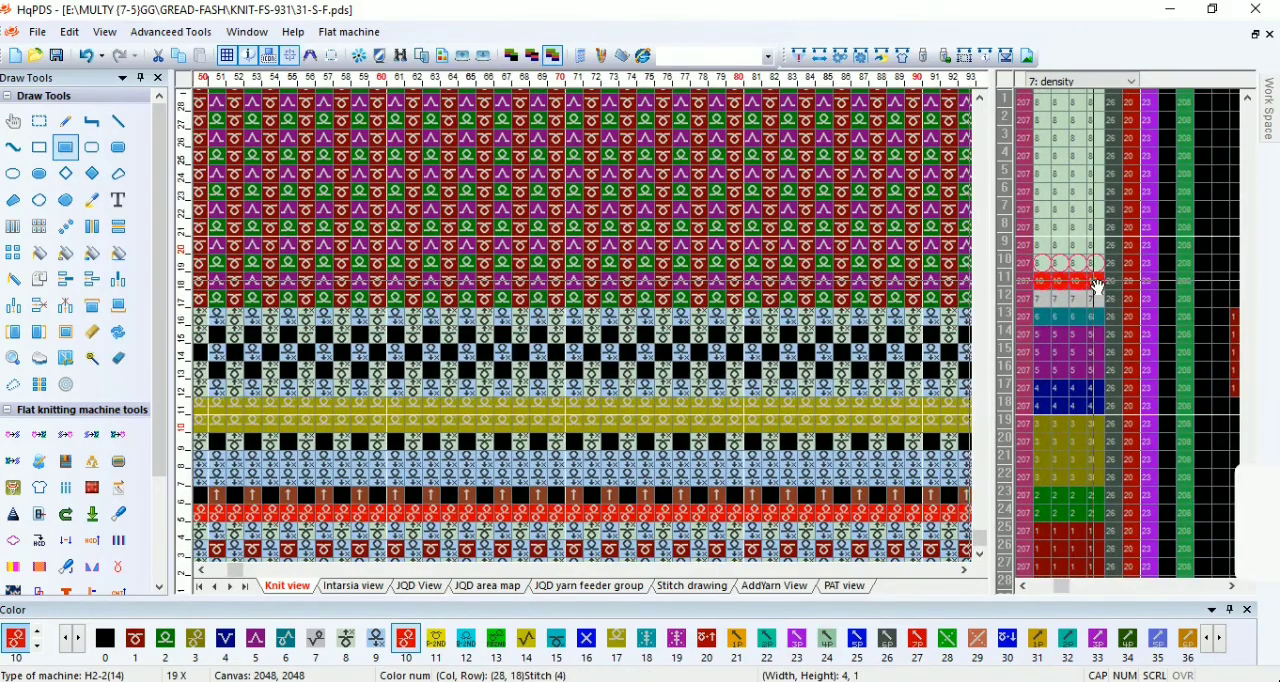
Step: Repeat the density 10 row on every second row up the body to row 212
scroll(851, 286, down, 10)
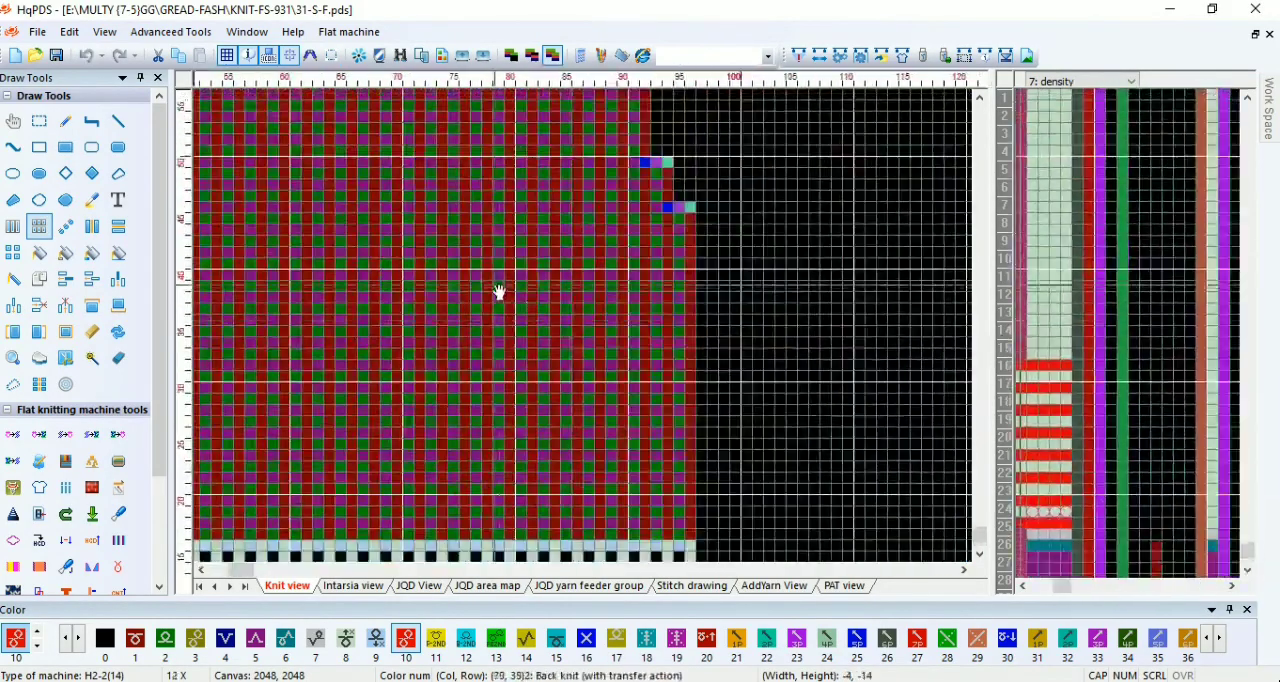
scroll(665, 263, down, 6)
scroll(426, 331, up, 3)
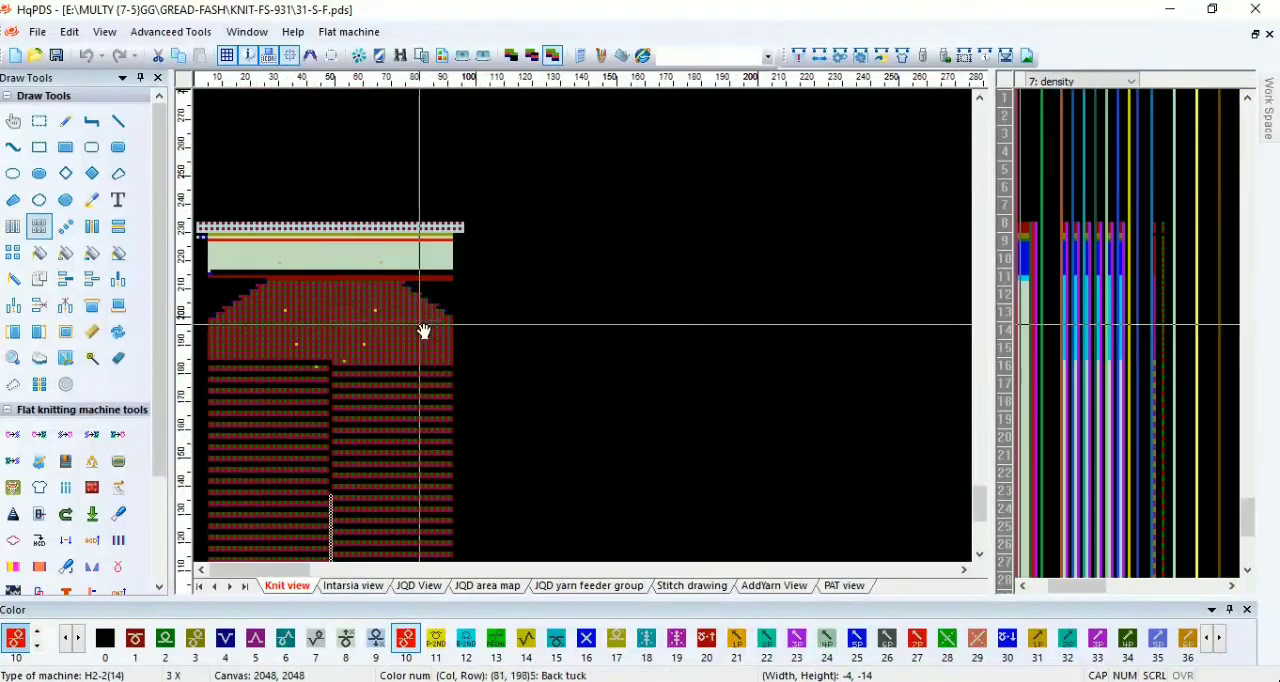
scroll(586, 334, up, 2)
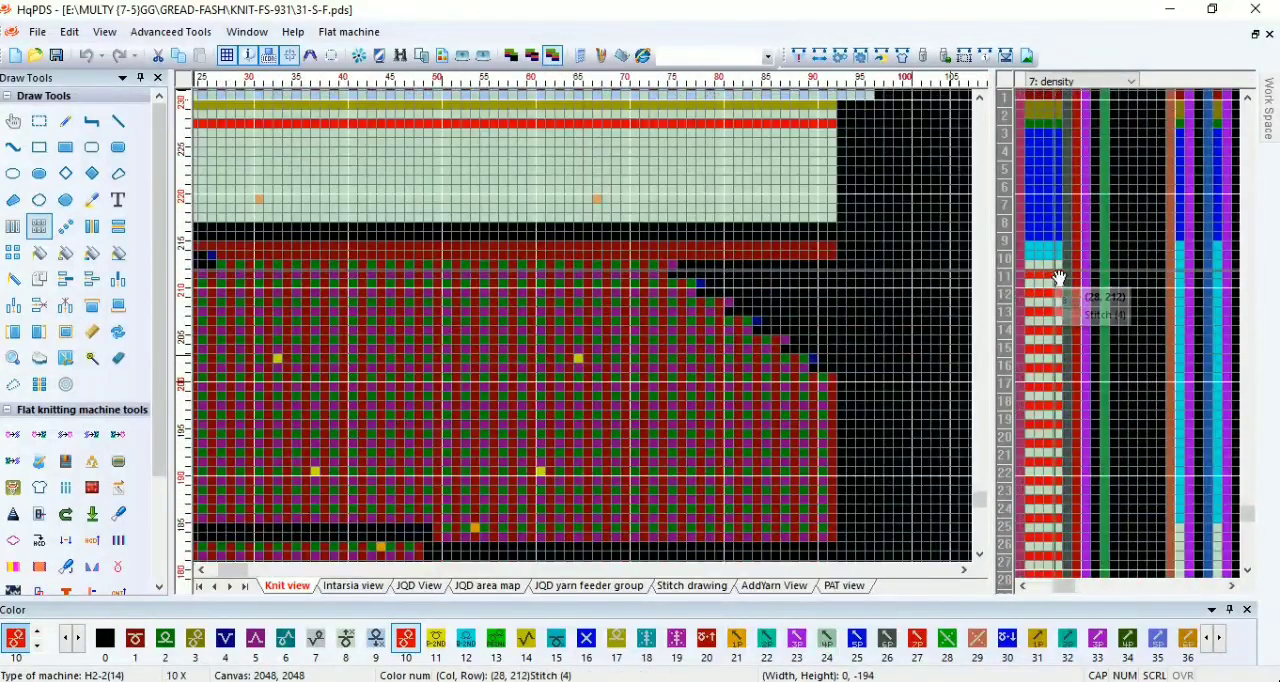
scroll(354, 334, up, 4)
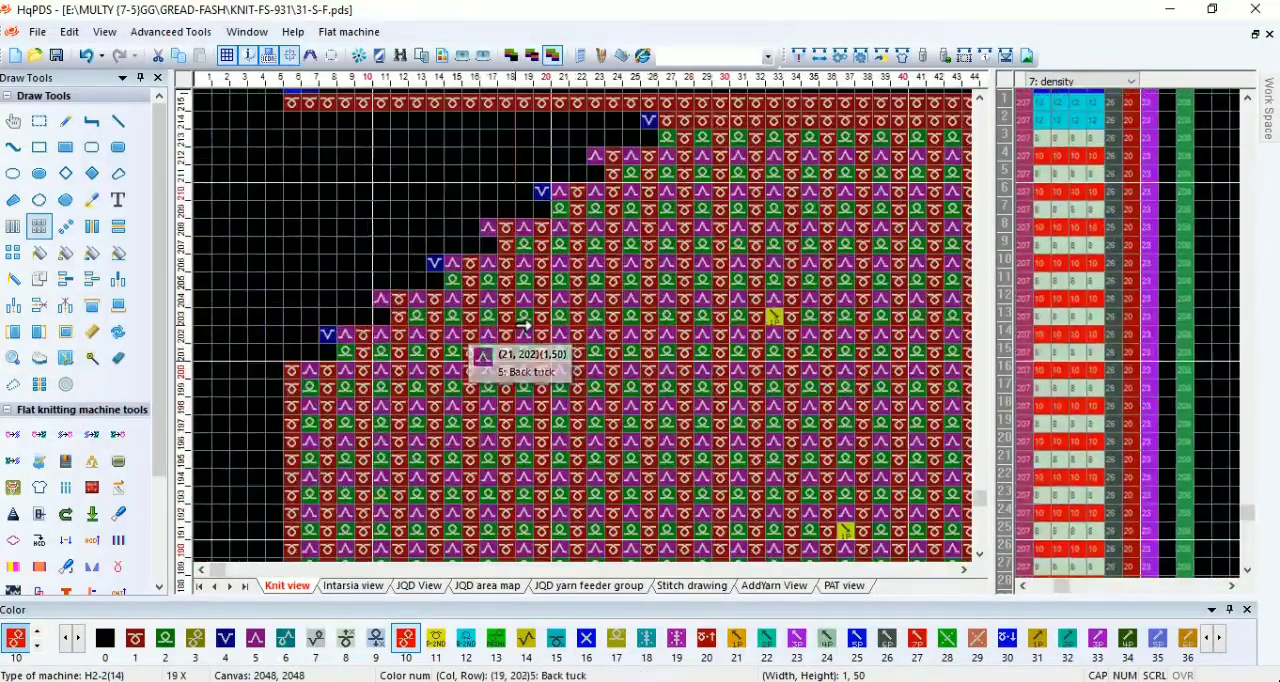
Step: Shift the left narrowing edge near the neck down two rows and fill the vacated row above it out to the left margin
drag(275, 388, 629, 258)
scroll(642, 172, up, 1)
drag(516, 300, 516, 338)
key(a)
drag(629, 260, 648, 279)
click(234, 280)
scroll(588, 326, down, 1)
scroll(611, 346, down, 4)
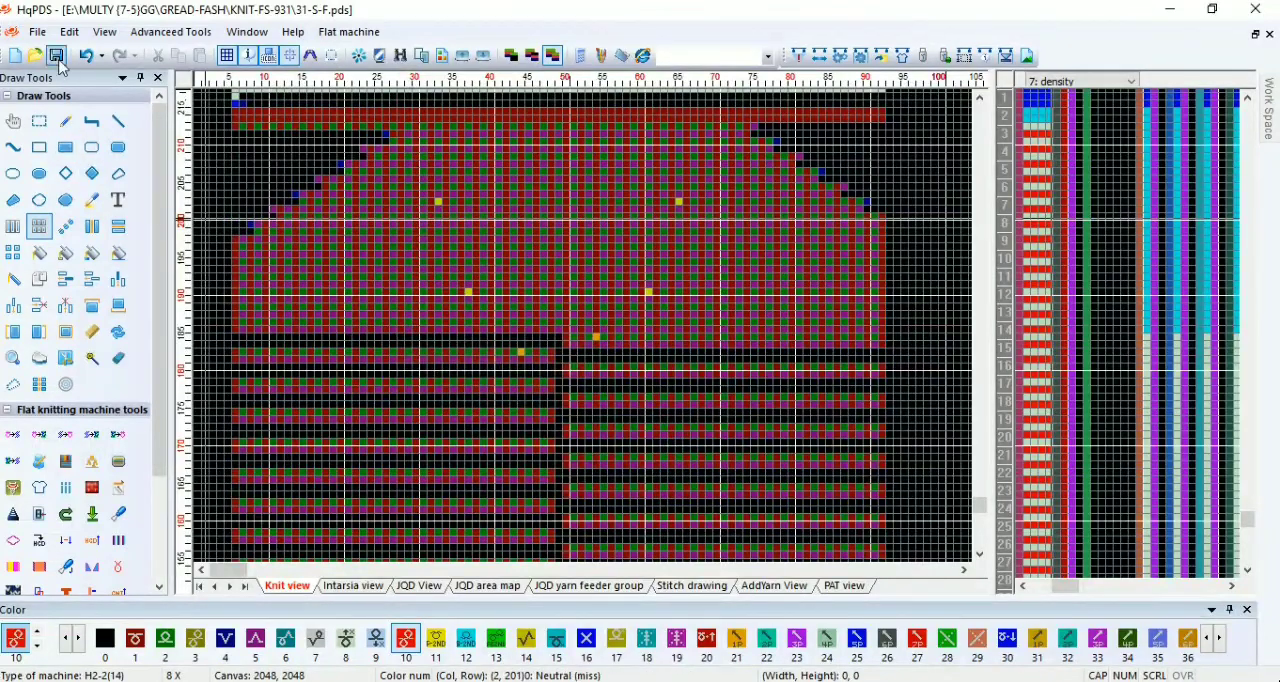
Step: Save the file and copy the density pattern to the speed and other function lines
click(118, 543)
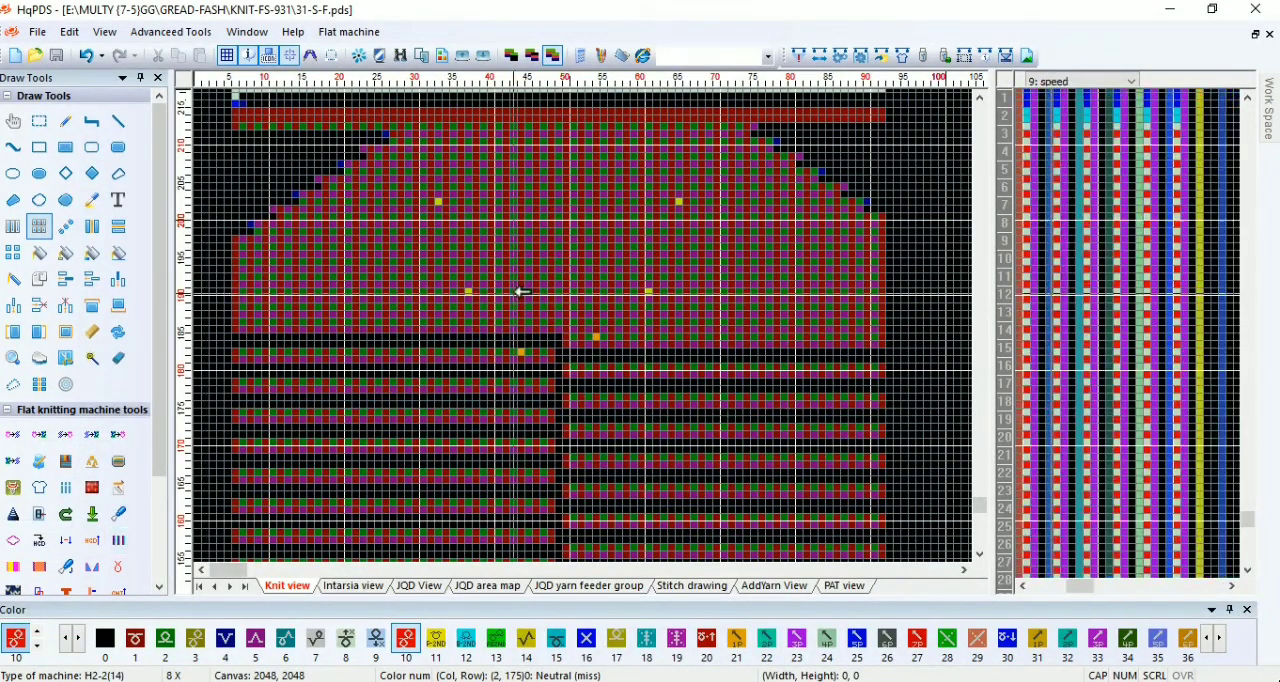
scroll(436, 331, down, 2)
scroll(552, 333, up, 1)
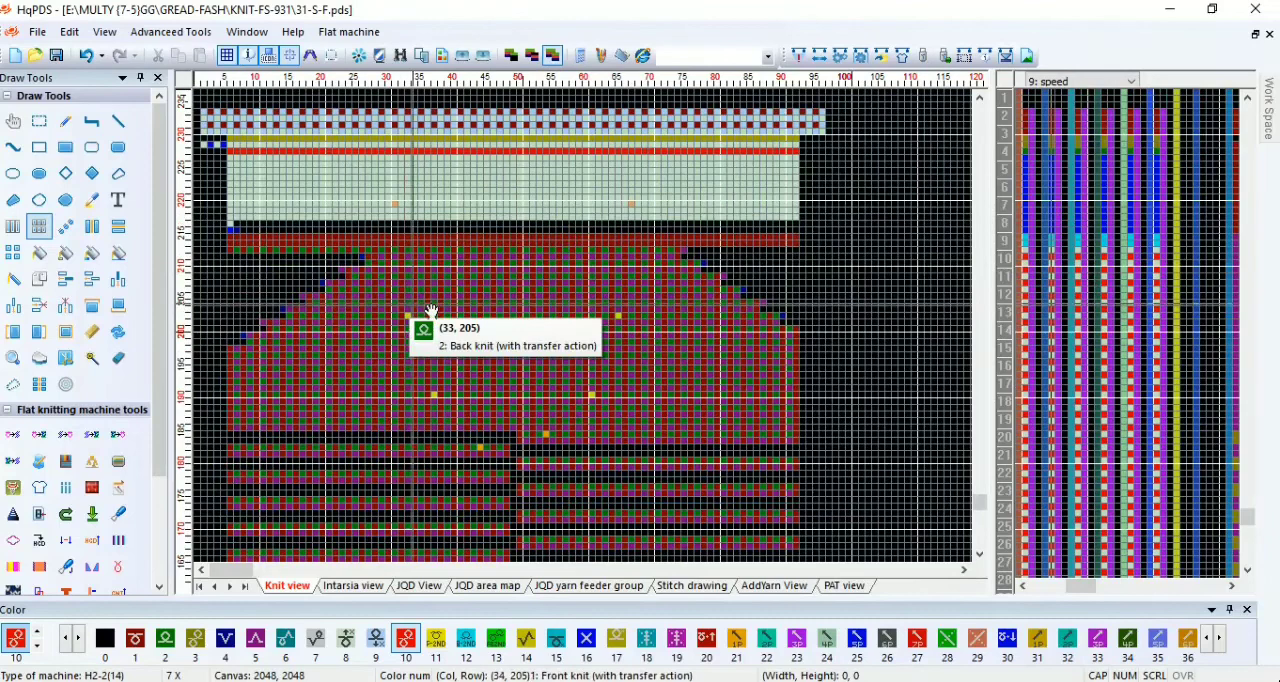
Step: Compile 31-S-F and review the compiling information, including yarn feeders, rows and knitting time
click(797, 55)
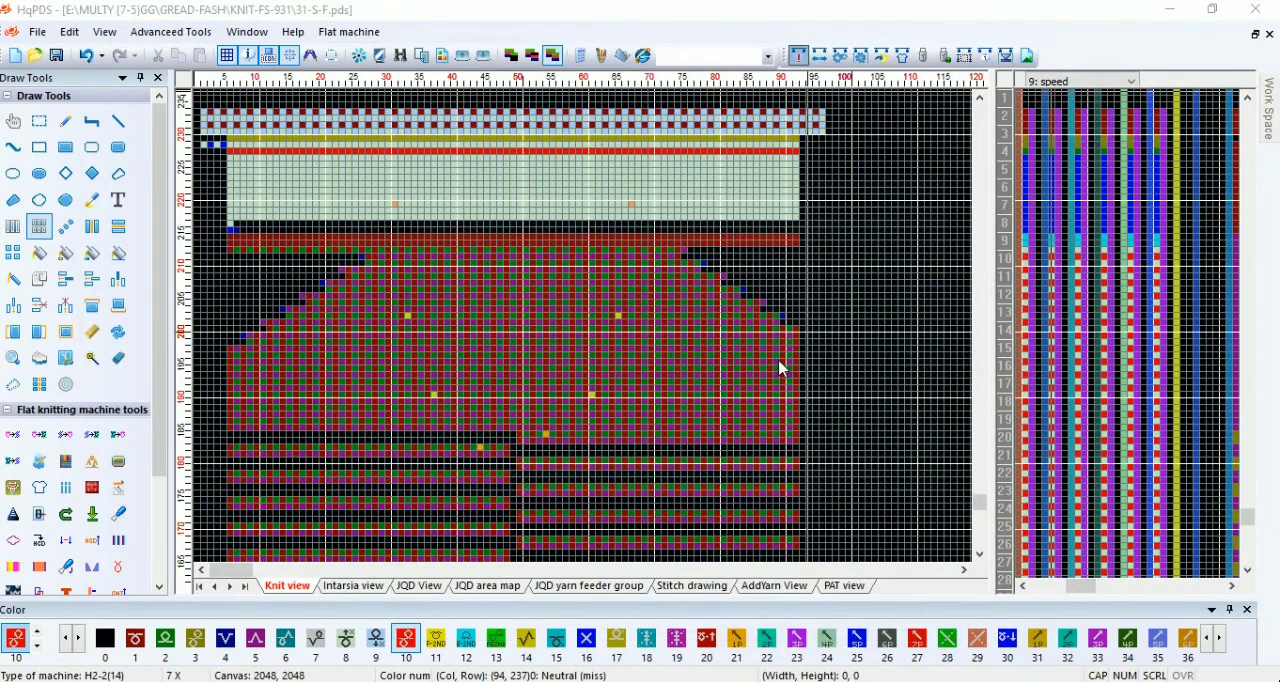
scroll(686, 397, down, 1)
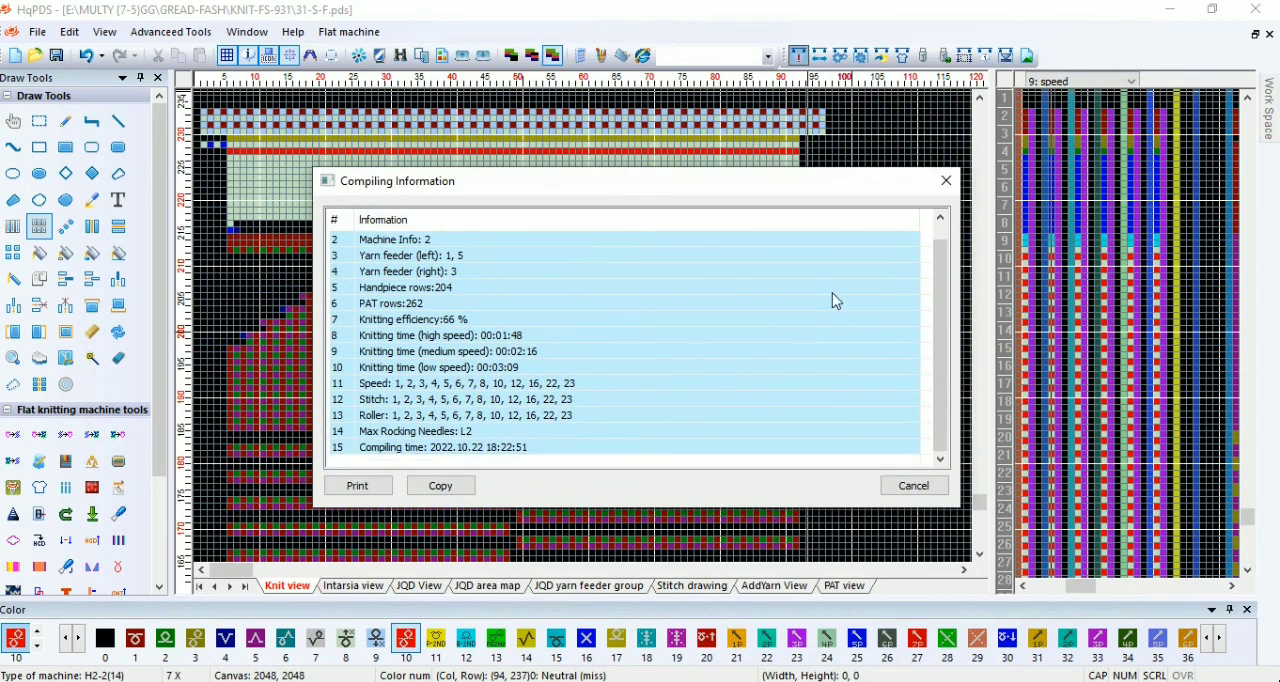
click(943, 184)
scroll(446, 409, down, 4)
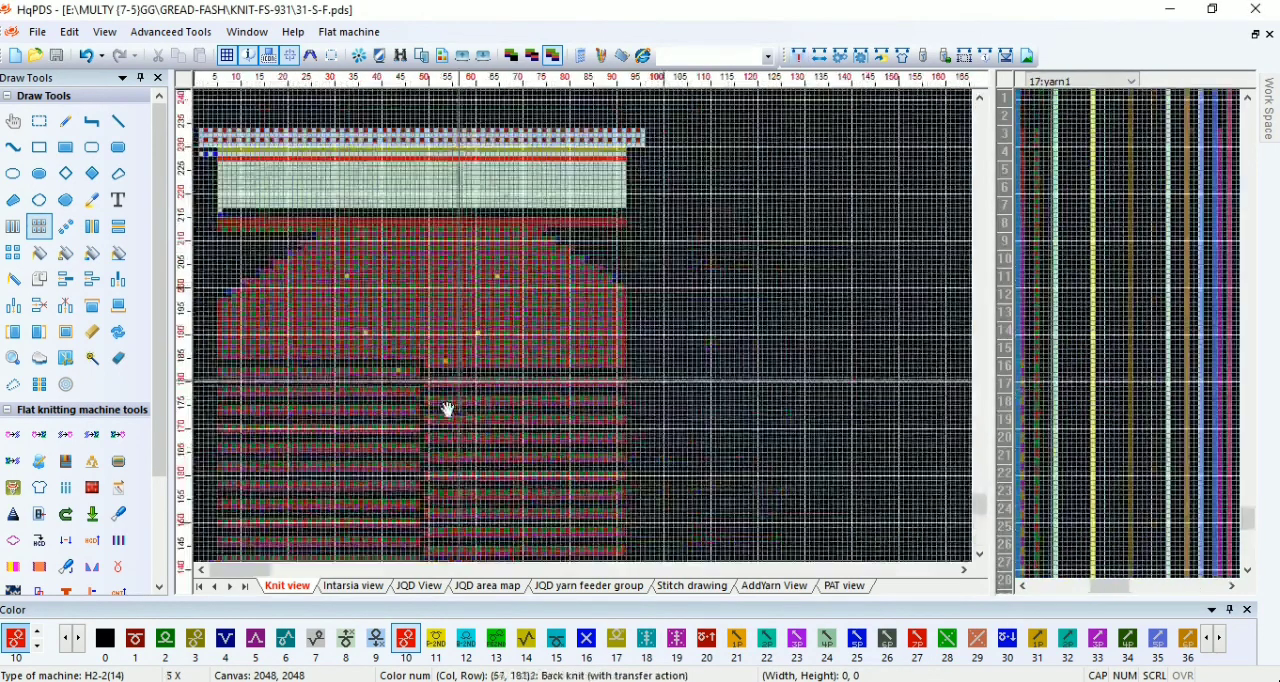
Step: Inspect the expanded stitch layout of the whole piece and undo the expansion
scroll(323, 412, down, 3)
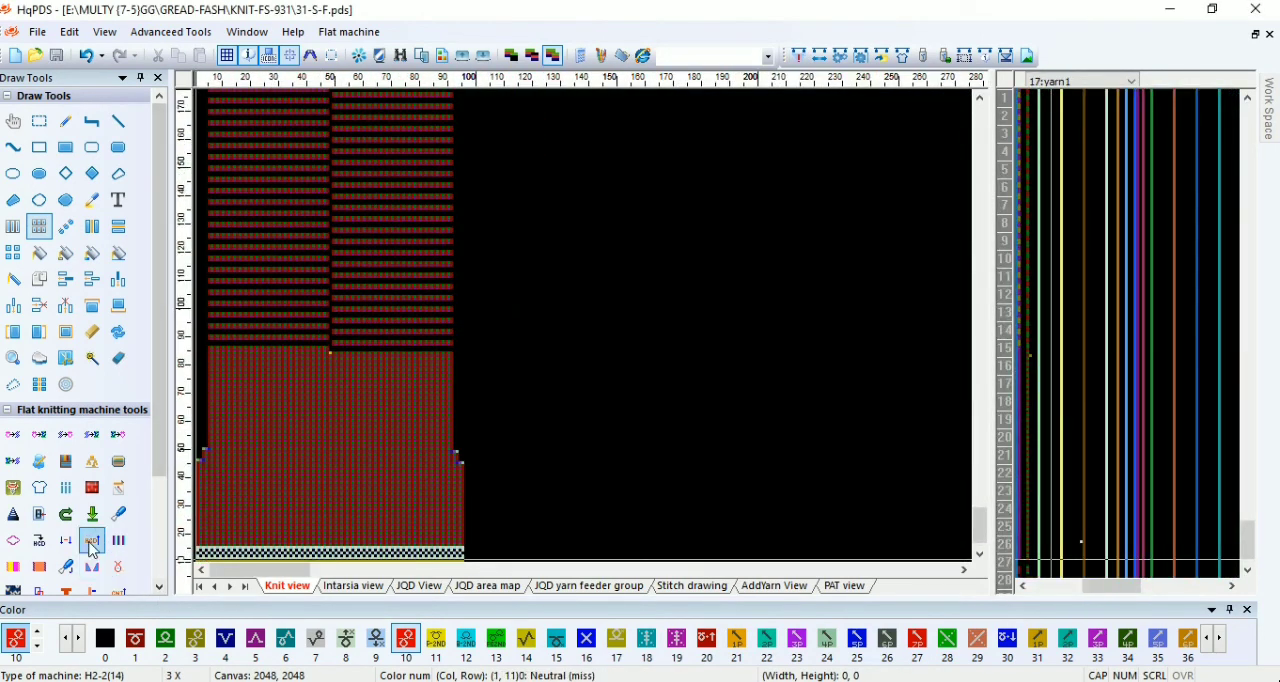
scroll(466, 332, up, 1)
scroll(276, 472, down, 3)
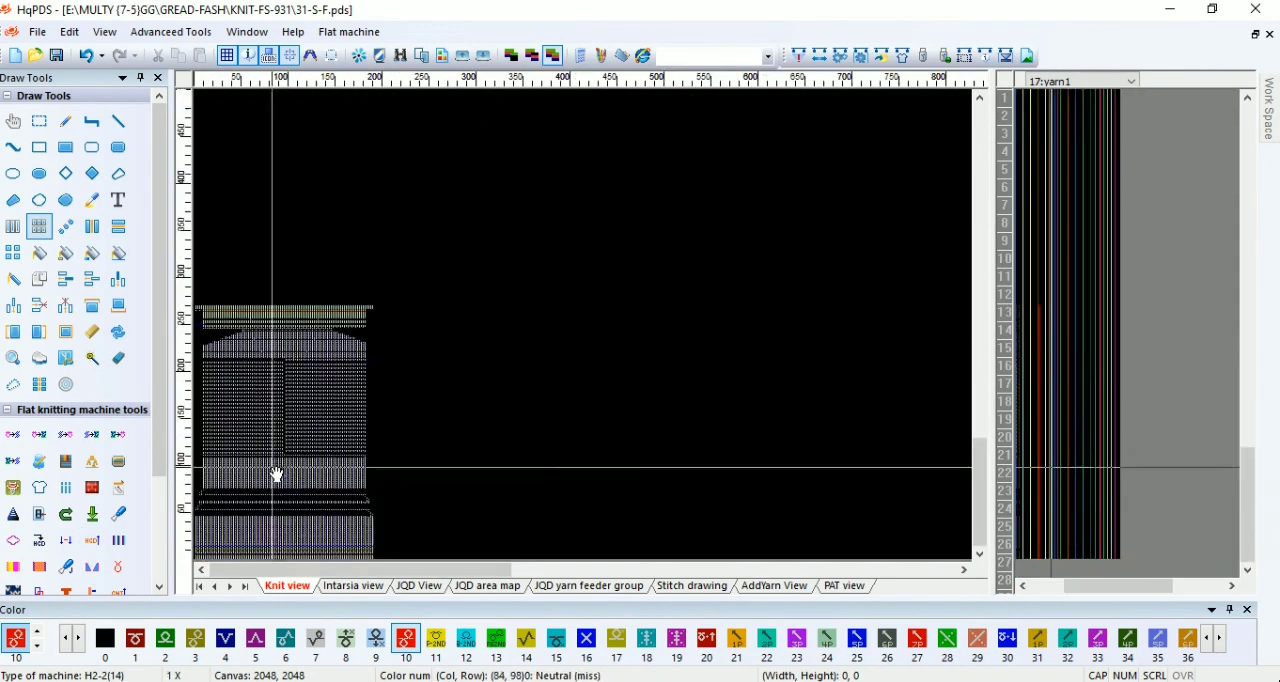
scroll(344, 491, up, 3)
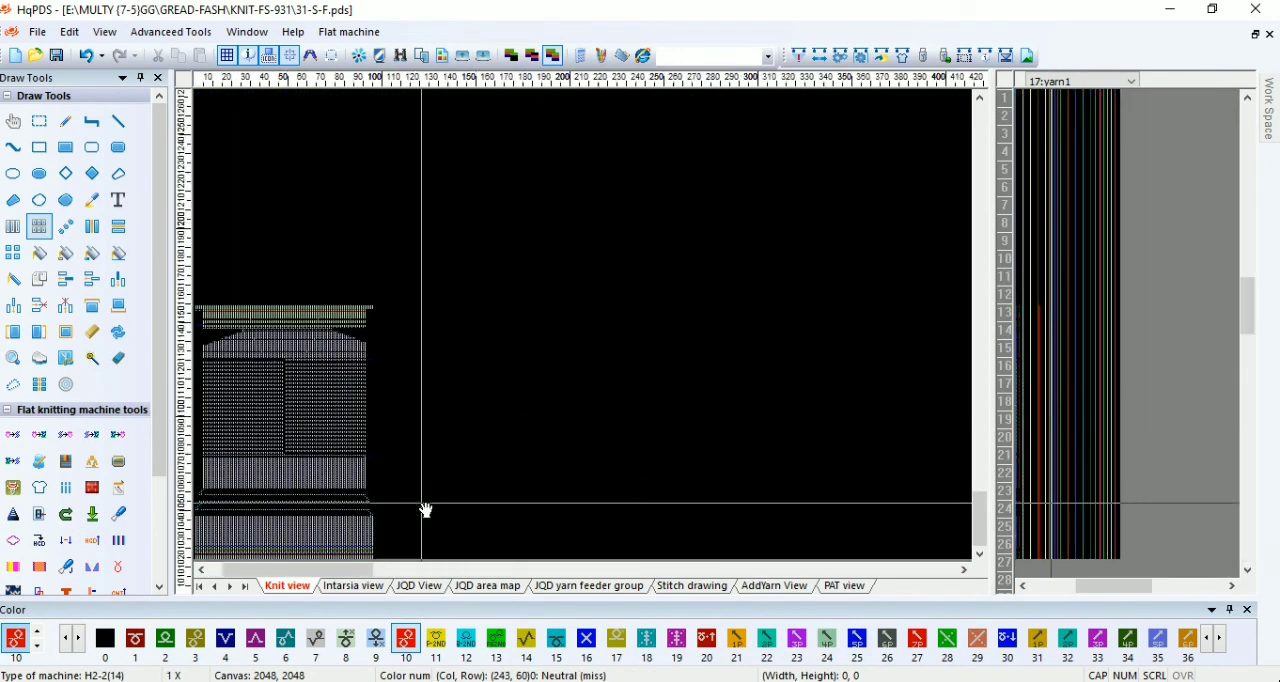
scroll(586, 370, up, 2)
scroll(480, 508, down, 4)
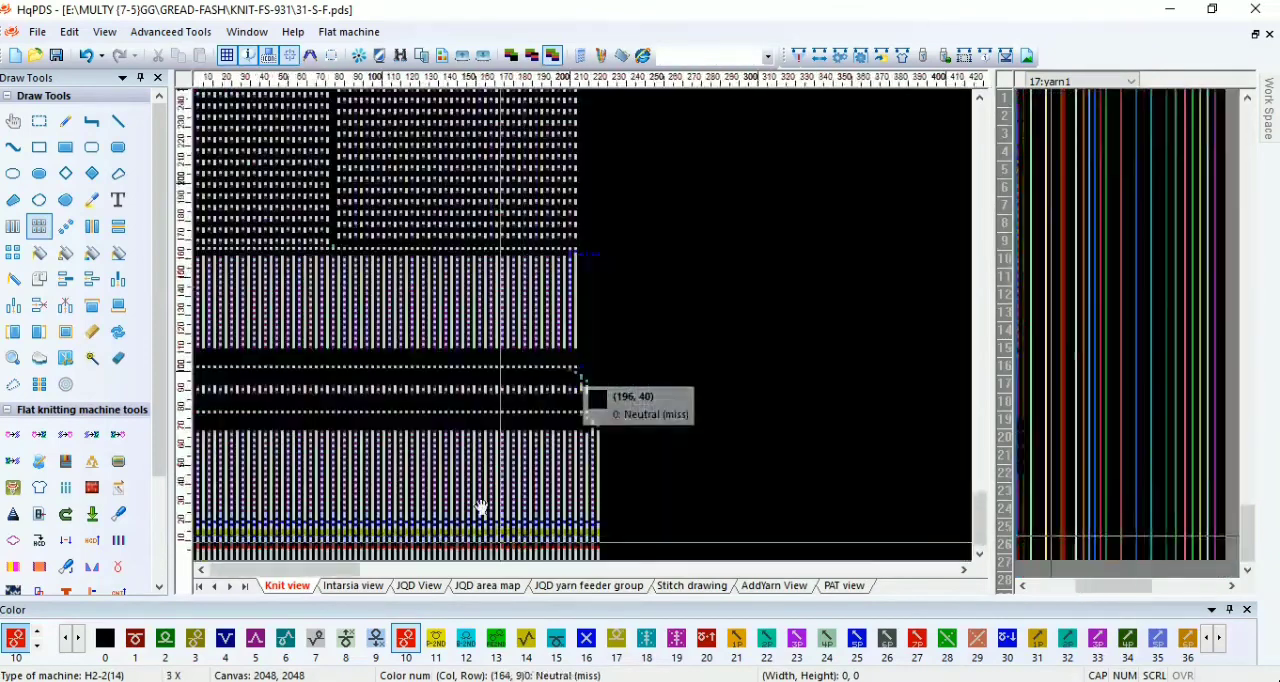
click(85, 56)
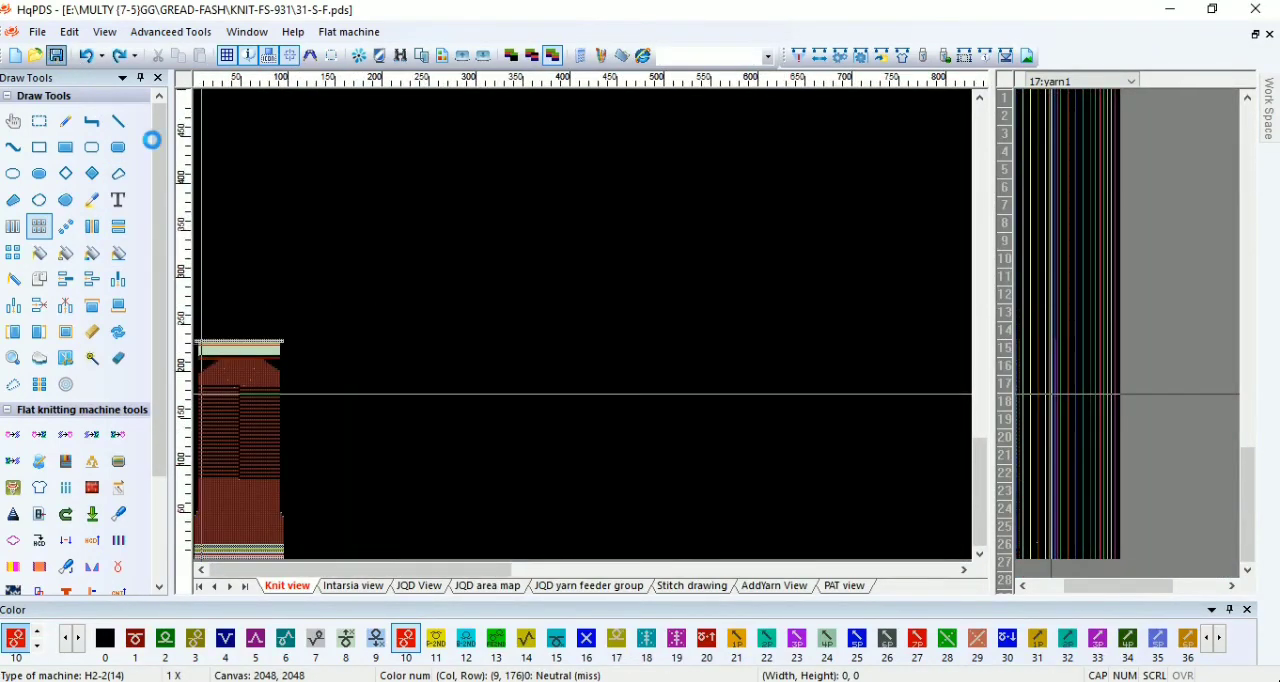
Step: Save 31-S-F, compile it again and close the compiling information
click(798, 57)
click(780, 632)
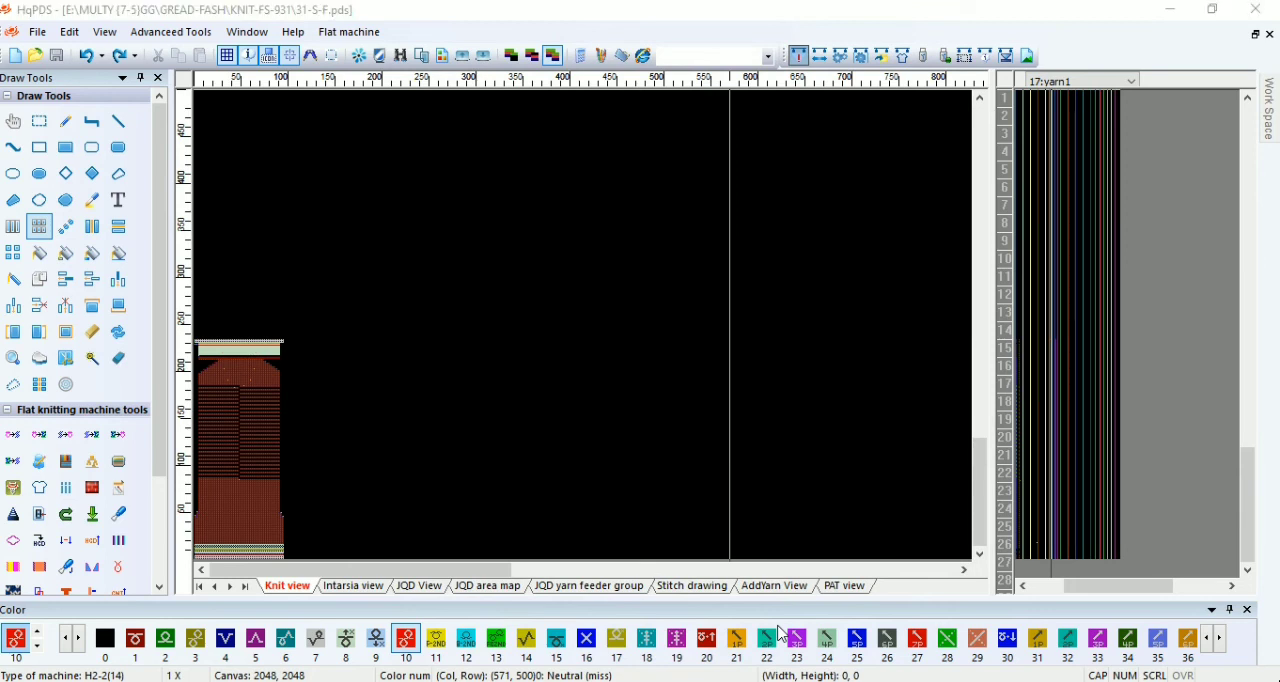
click(946, 180)
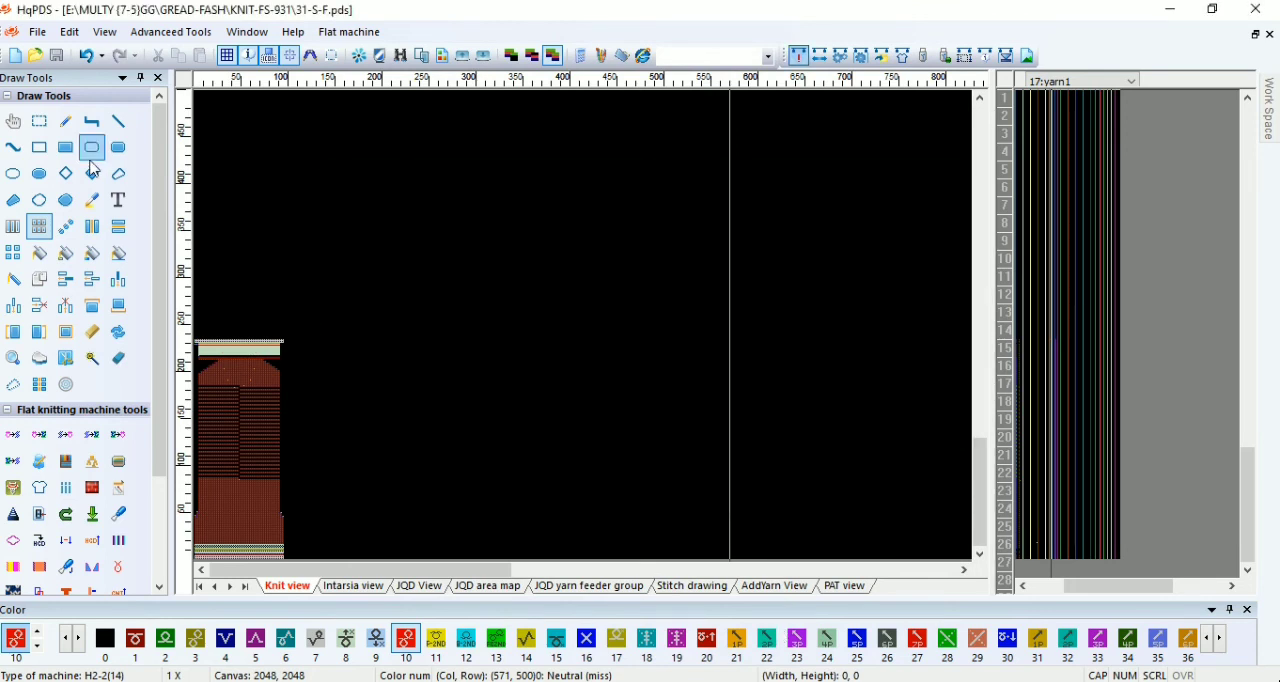
Step: Save a copy of the program as 31-S-S in the KNIT-FS-931 folder
click(37, 31)
click(63, 191)
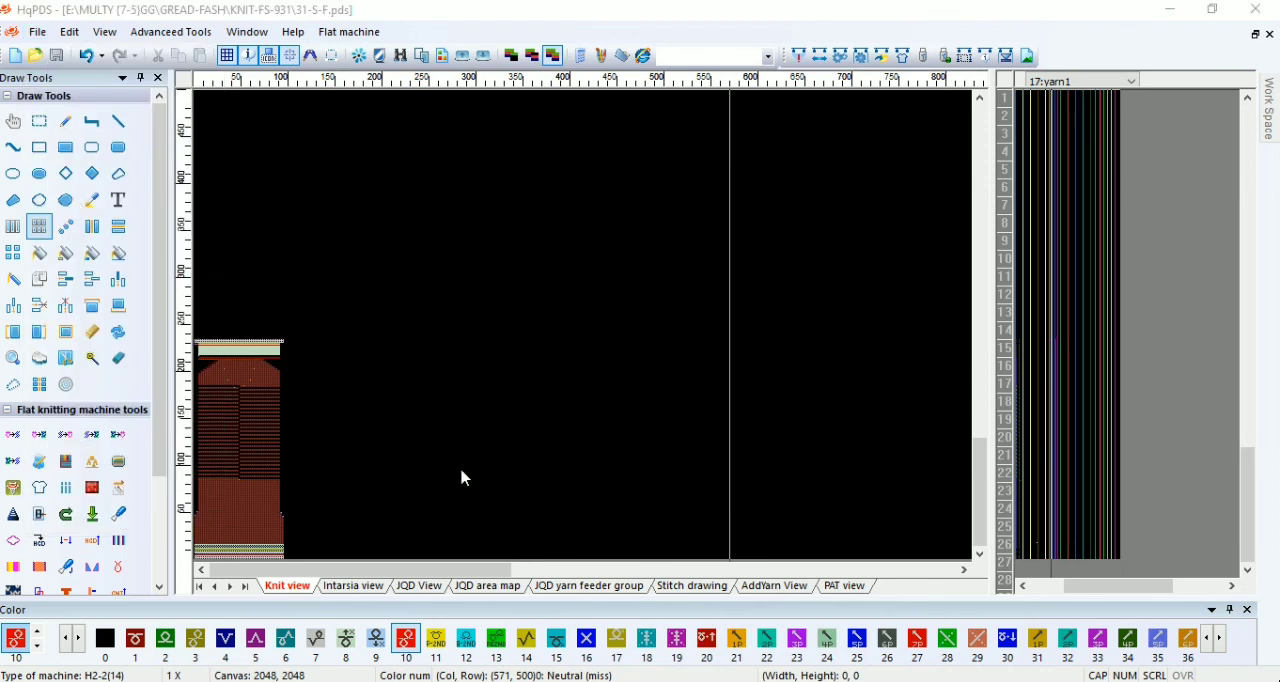
key(BackSpace)
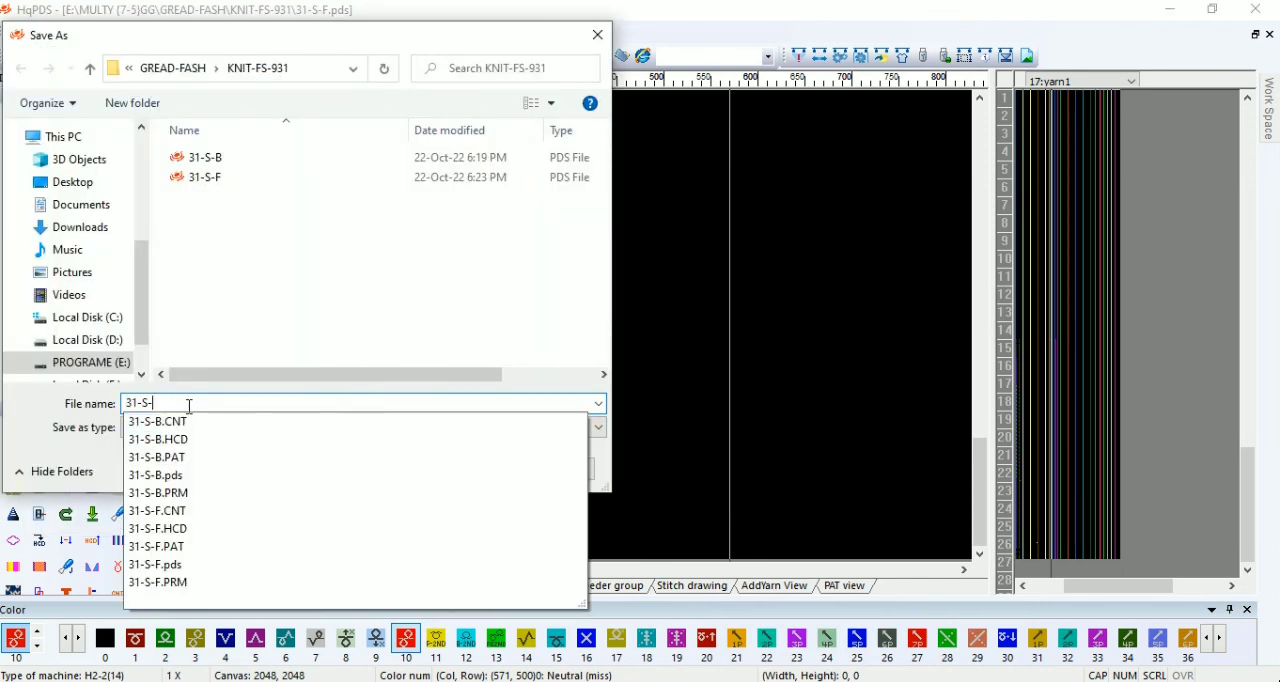
text(N)
key(BackSpace)
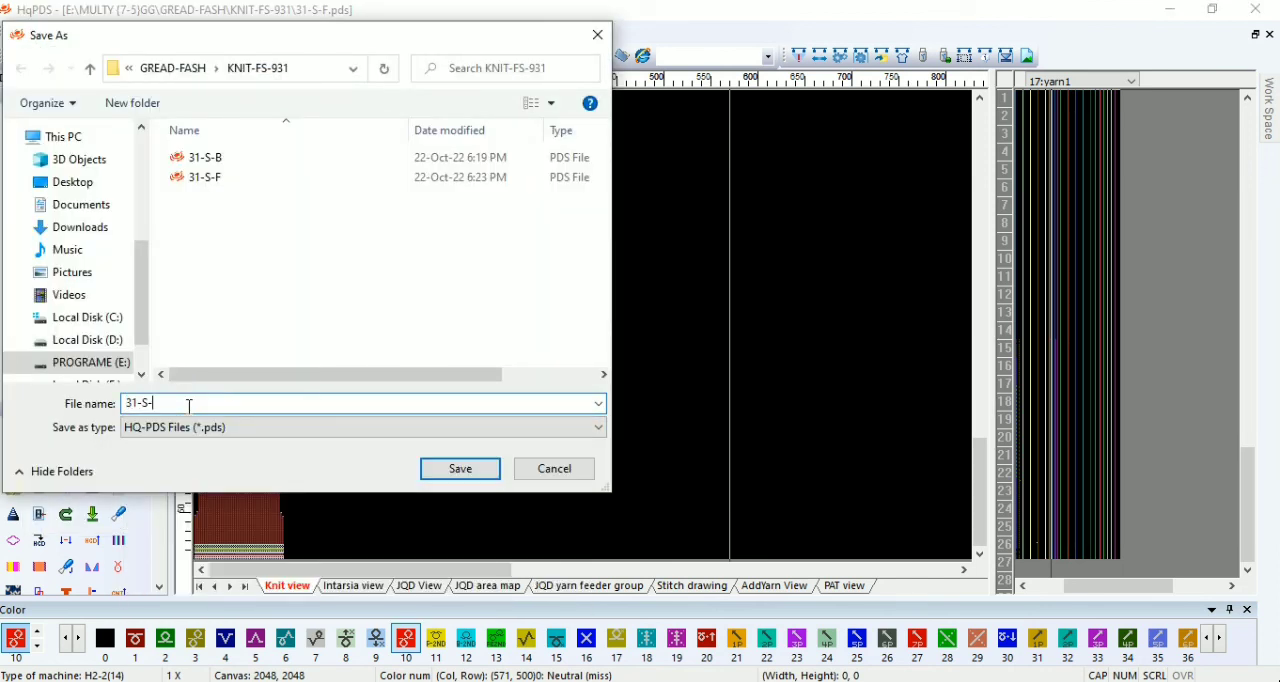
text(S)
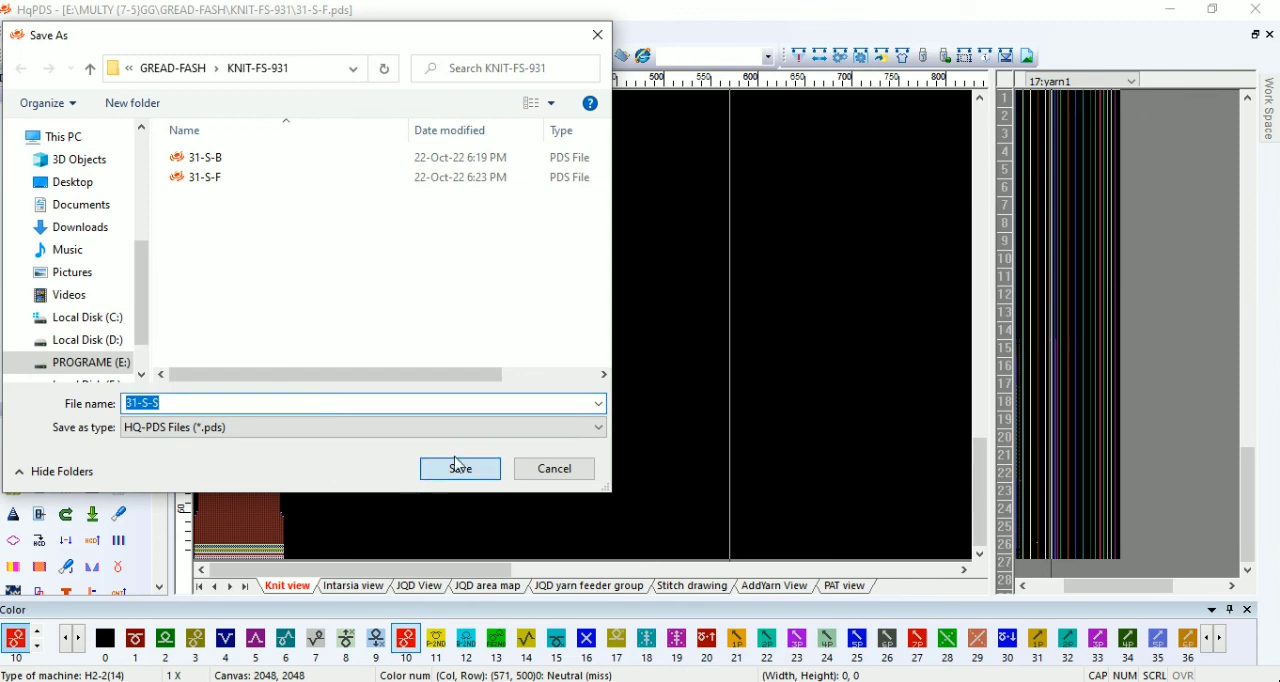
click(432, 467)
Step: Start a new craft bill and enter the sleeve shape with 47 start needles, waster yarn 2, ribbings 4, Ribbing 1x1 and neck type Sleeve
click(39, 487)
click(66, 620)
drag(190, 102, 127, 115)
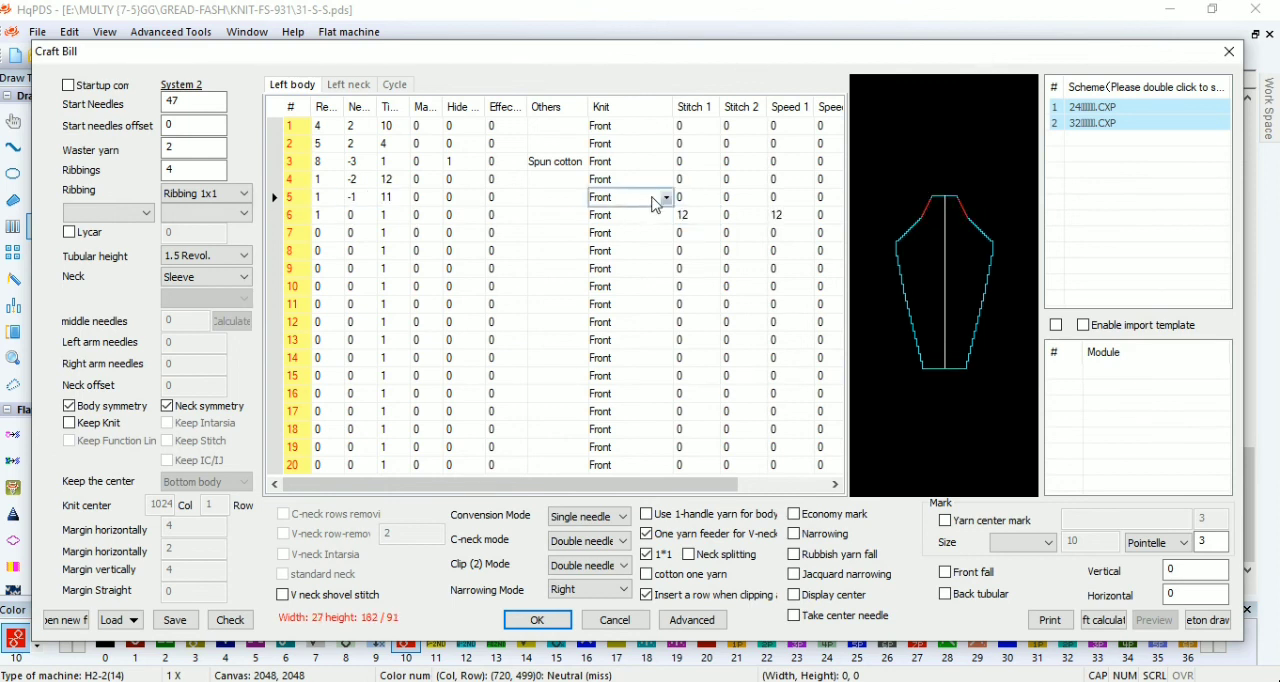
Step: Set the knit type of left body rows 1 to 5 to the back variant of Single fish scale
click(664, 198)
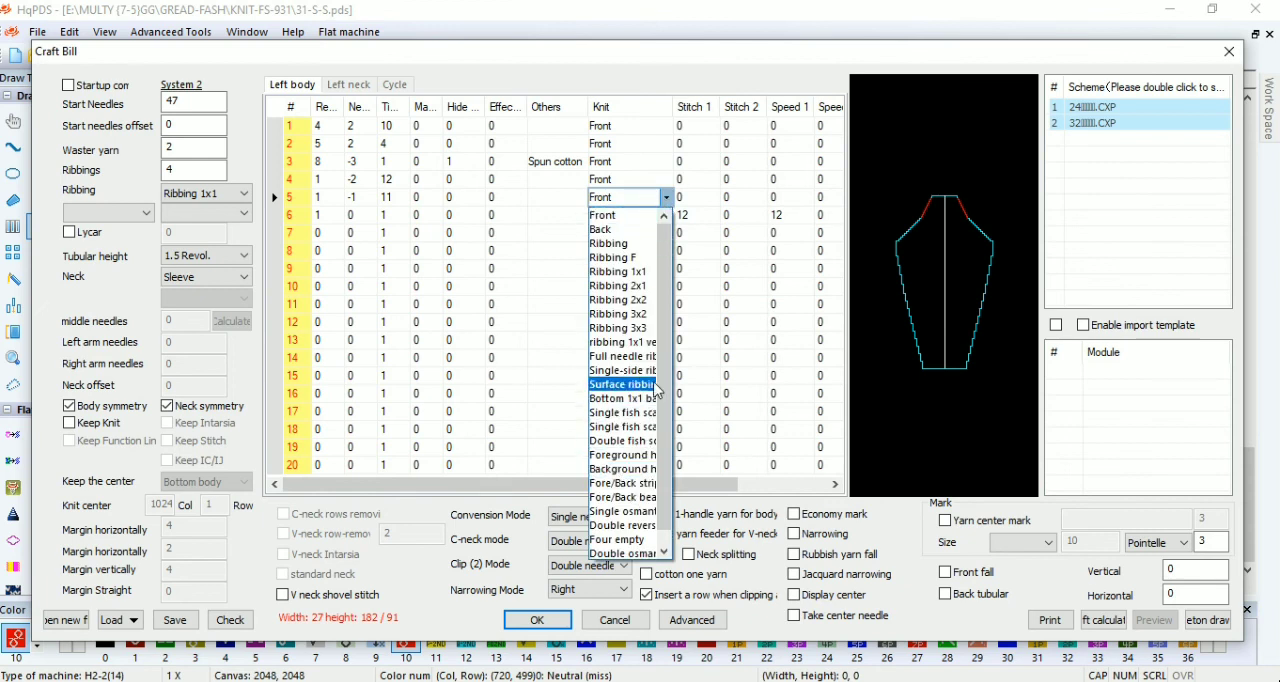
click(653, 427)
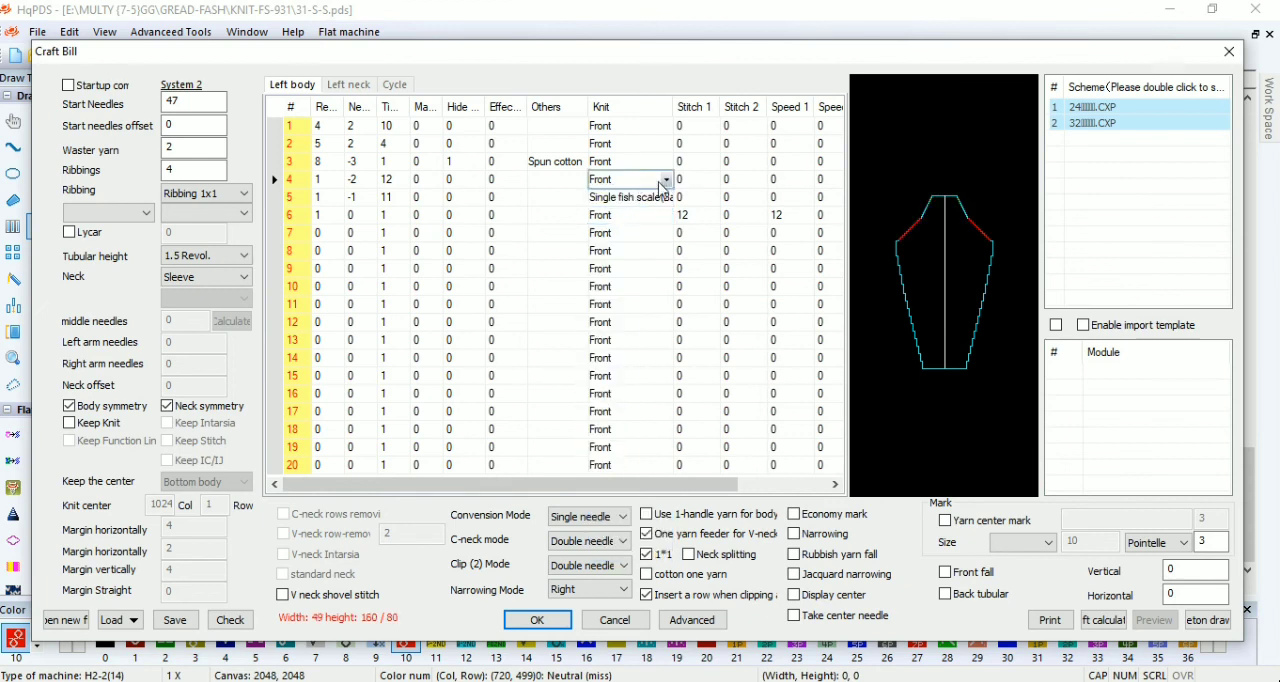
click(664, 180)
click(645, 352)
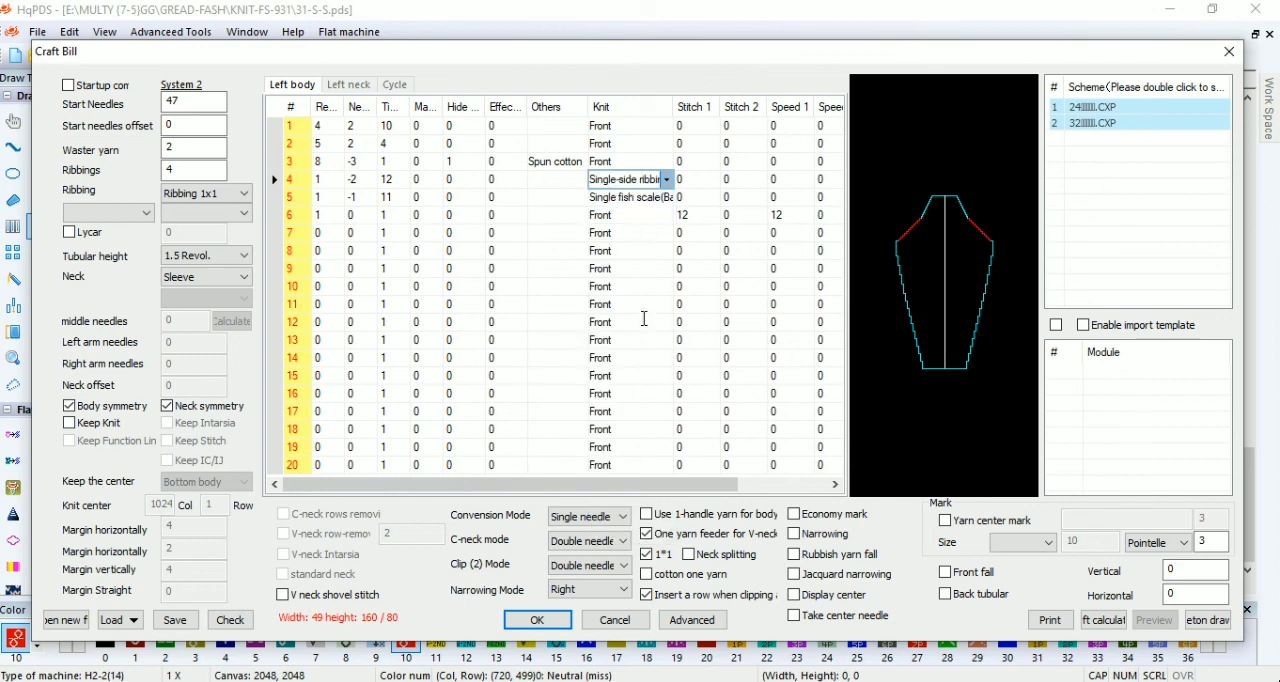
click(666, 179)
click(633, 275)
click(666, 162)
click(629, 391)
click(666, 126)
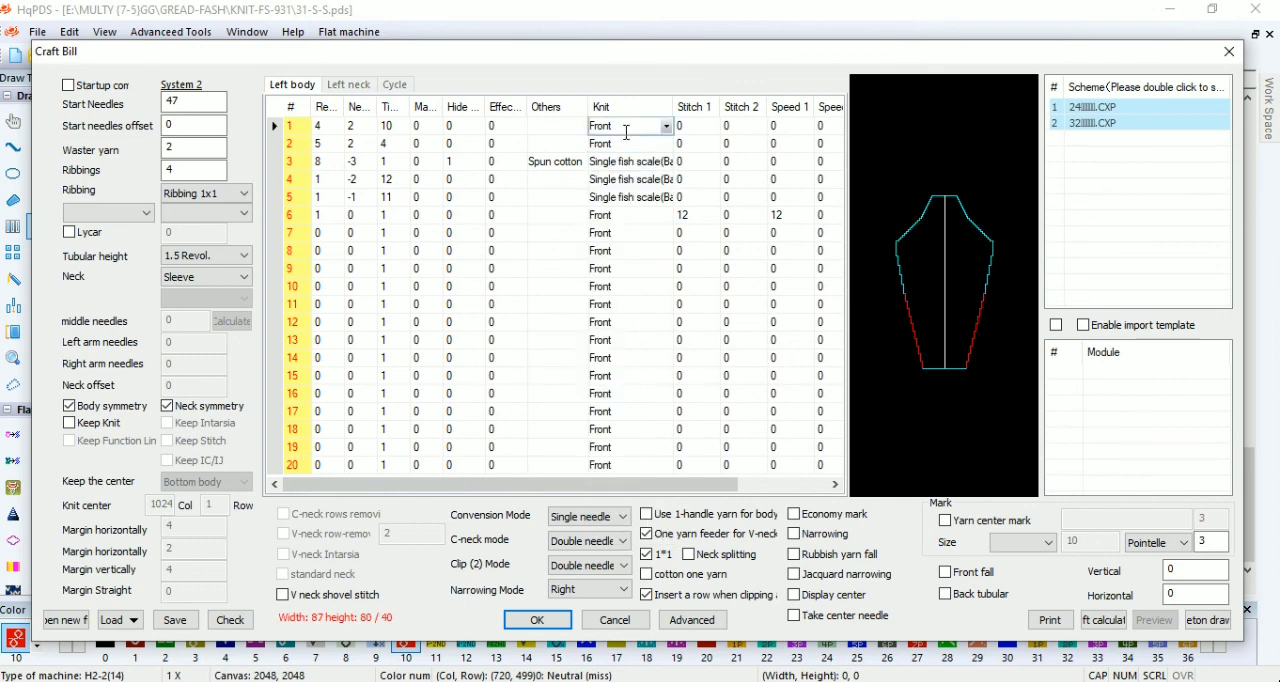
click(622, 355)
click(660, 144)
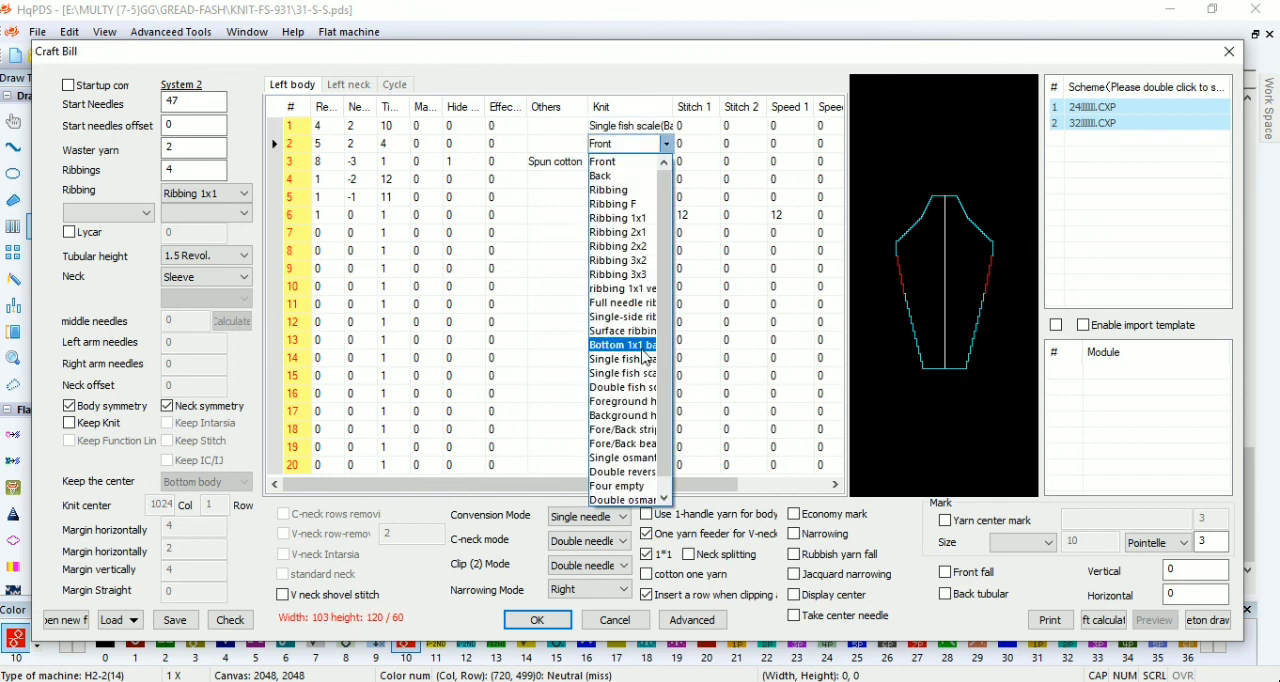
click(623, 373)
Step: Check the craft bill, set the times of row 4 to 11 and generate the sleeve
click(230, 620)
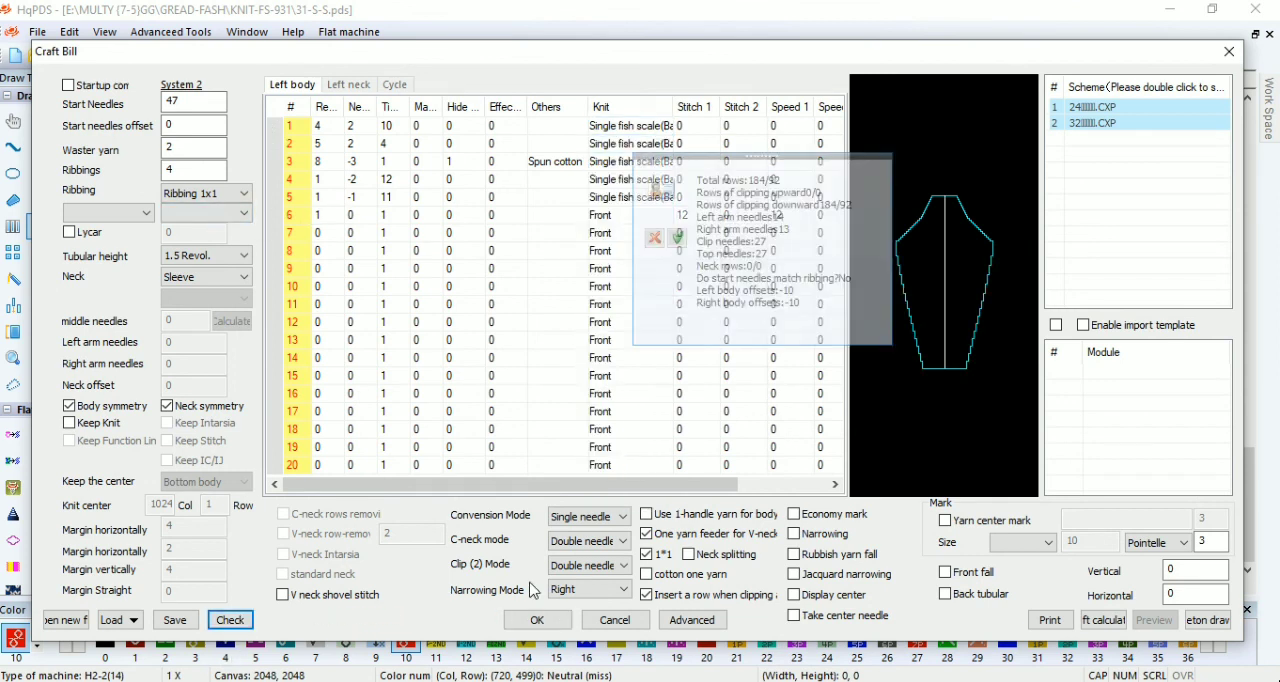
click(882, 169)
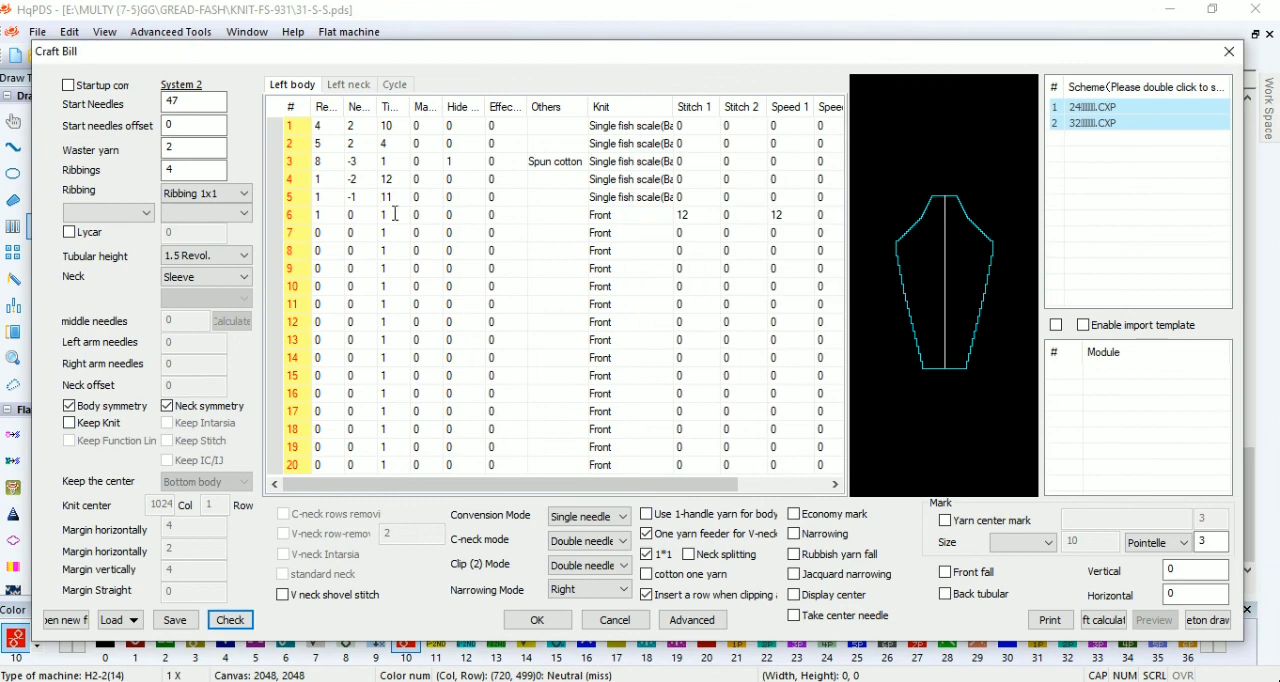
click(538, 620)
Step: Delete four rows from the waste yarn section at the beginning of the sleeve
scroll(266, 491, up, 2)
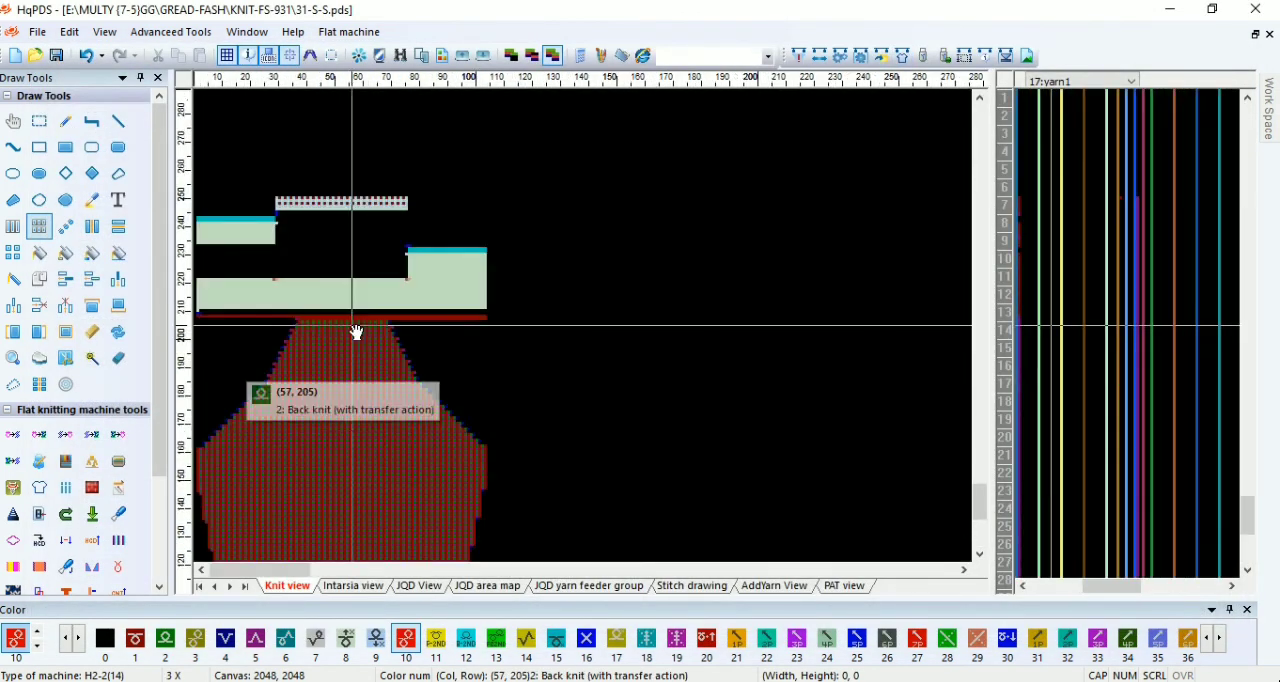
scroll(446, 323, up, 2)
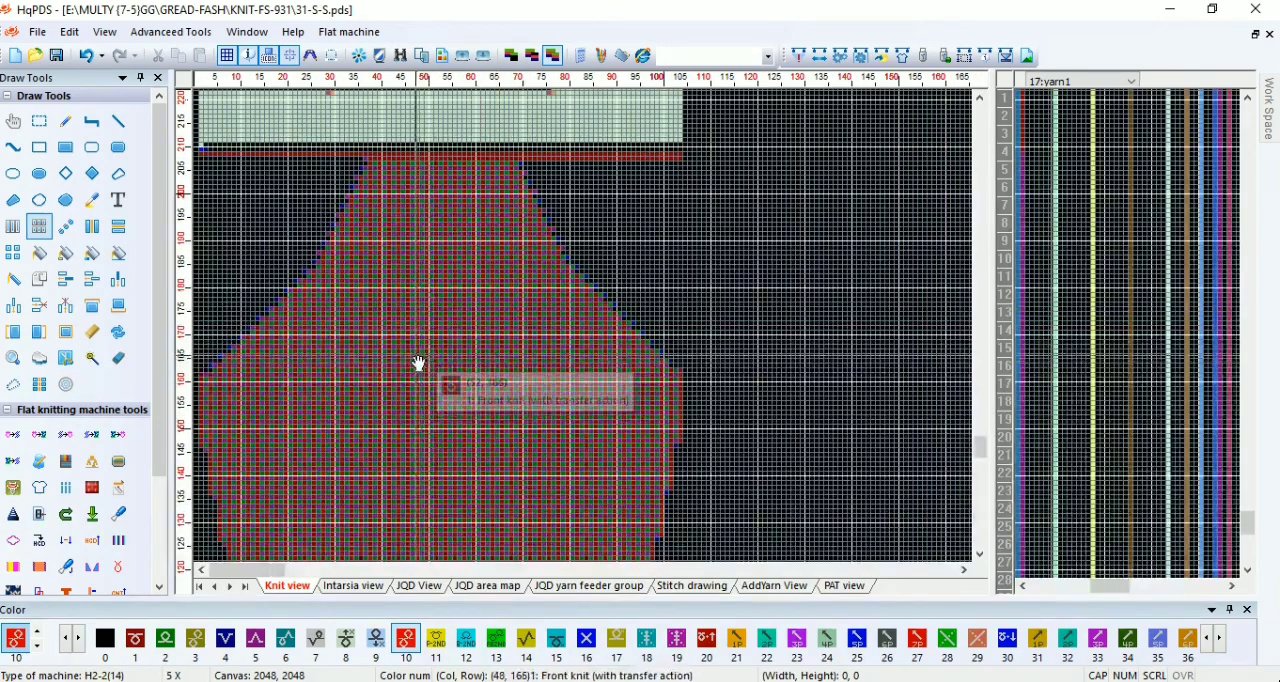
scroll(286, 371, down, 4)
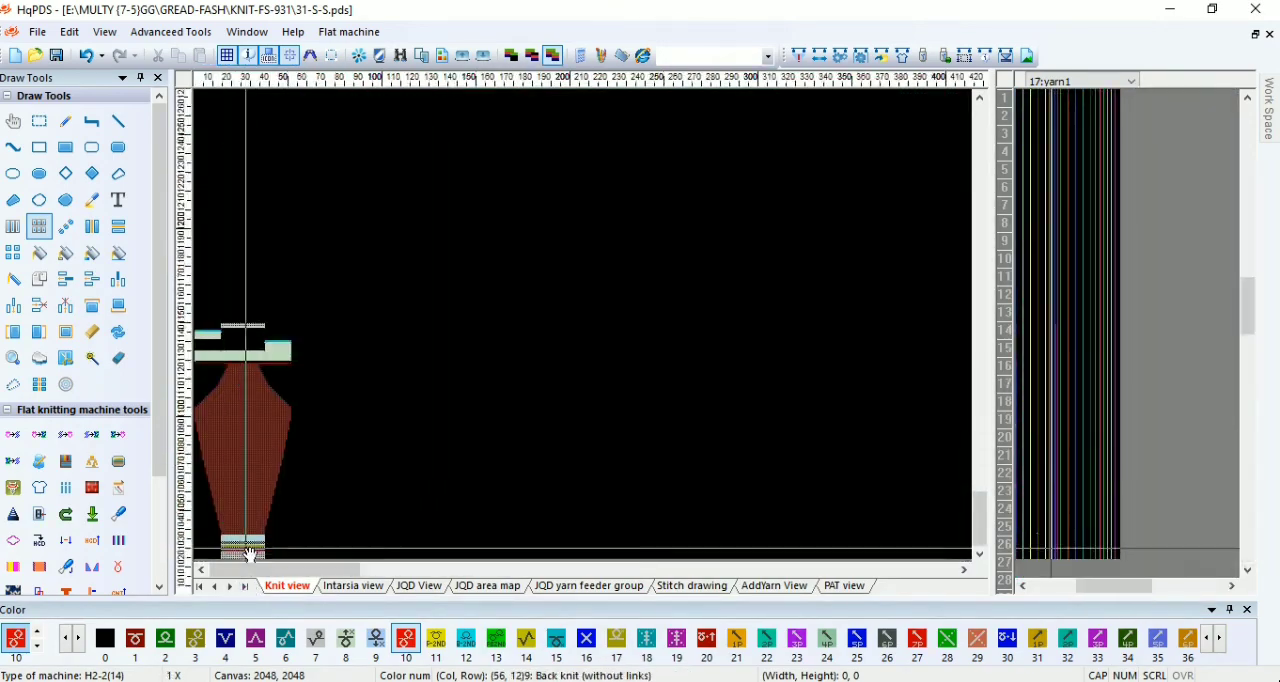
scroll(250, 553, up, 6)
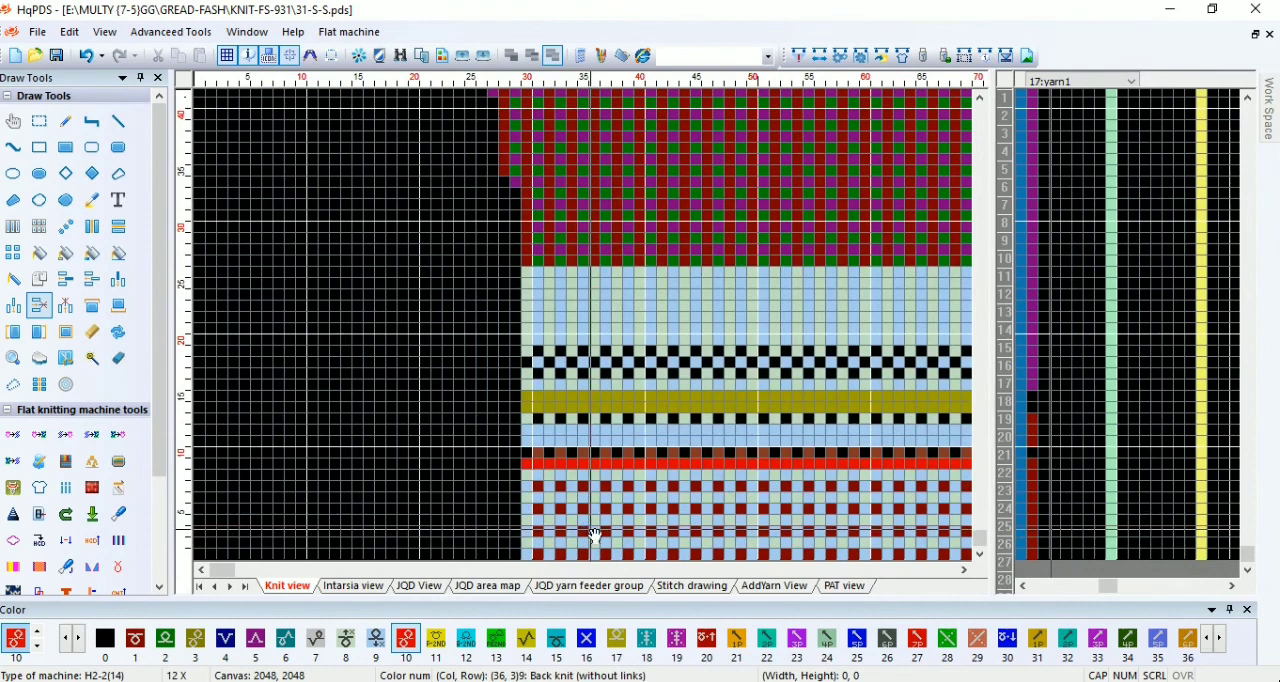
scroll(638, 406, up, 1)
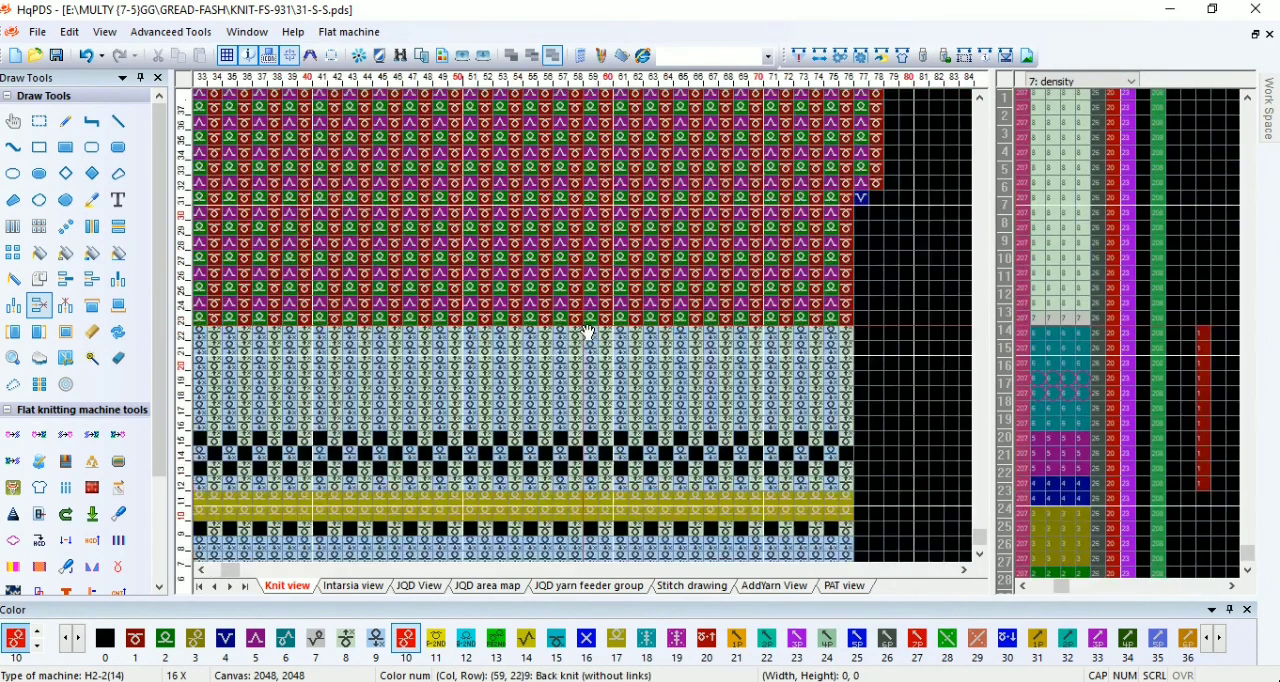
Step: Set the density function line of the fish scale rows to alternate between 10 and 8 up to the sleeve's top
scroll(590, 333, up, 1)
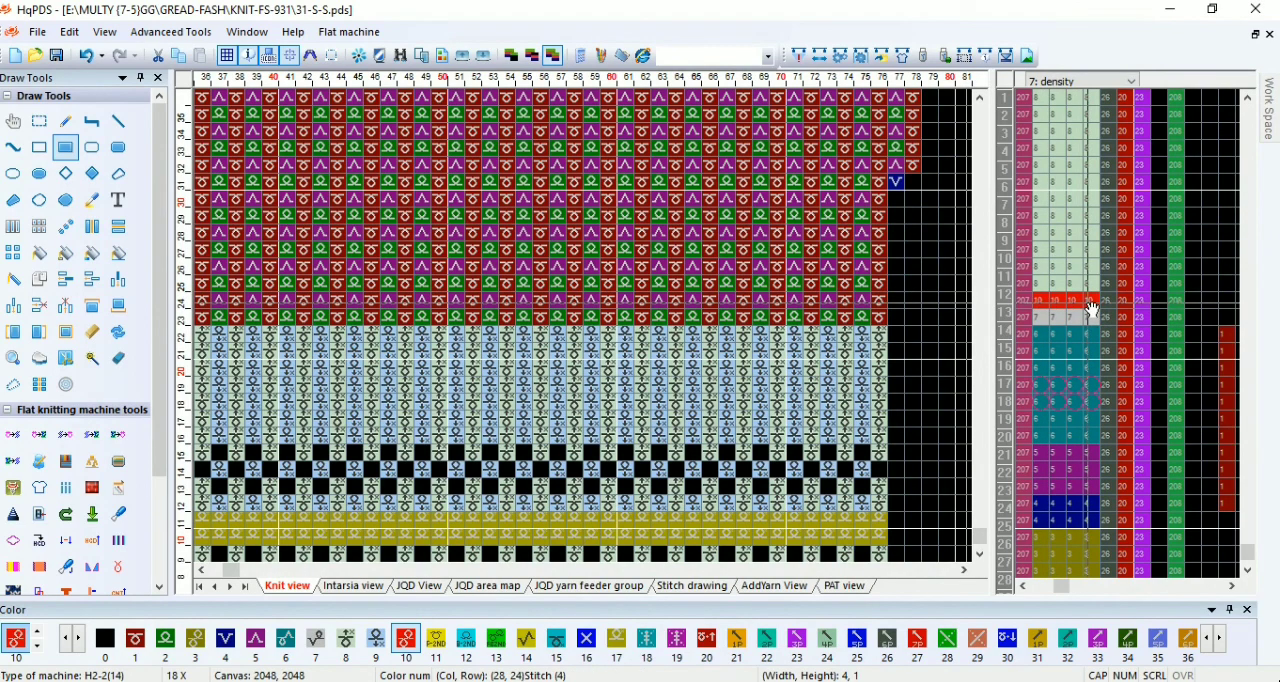
scroll(520, 349, down, 7)
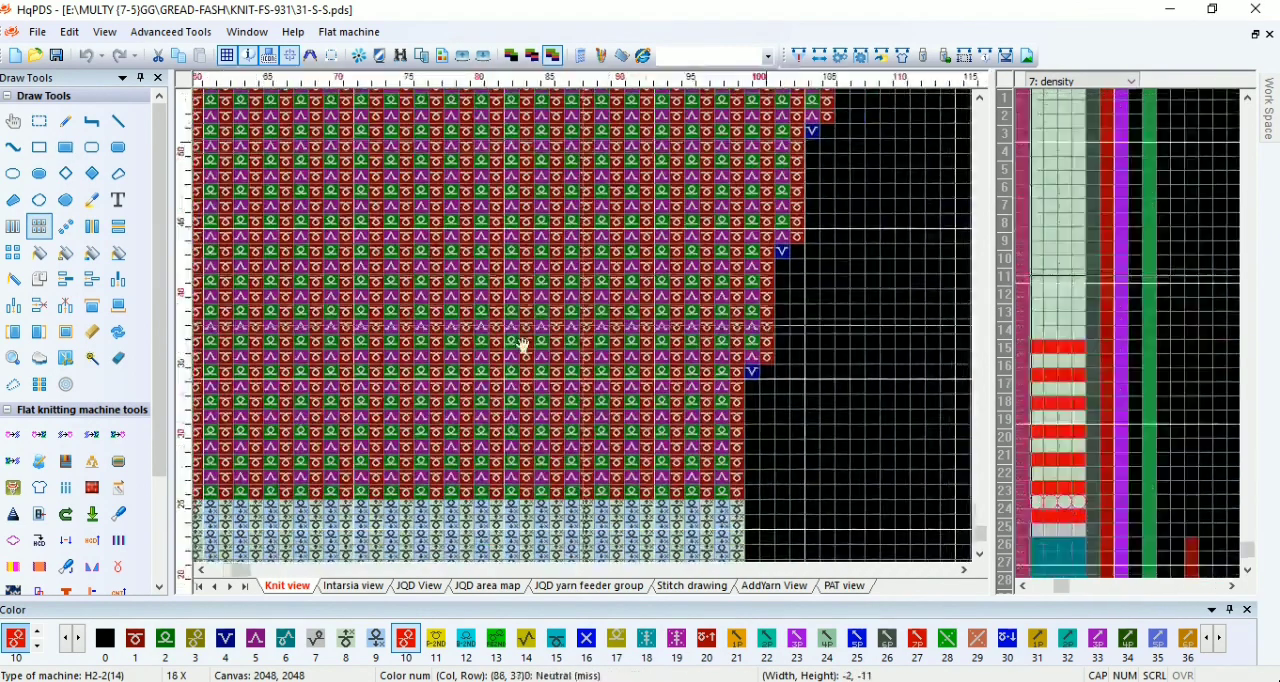
scroll(353, 343, down, 2)
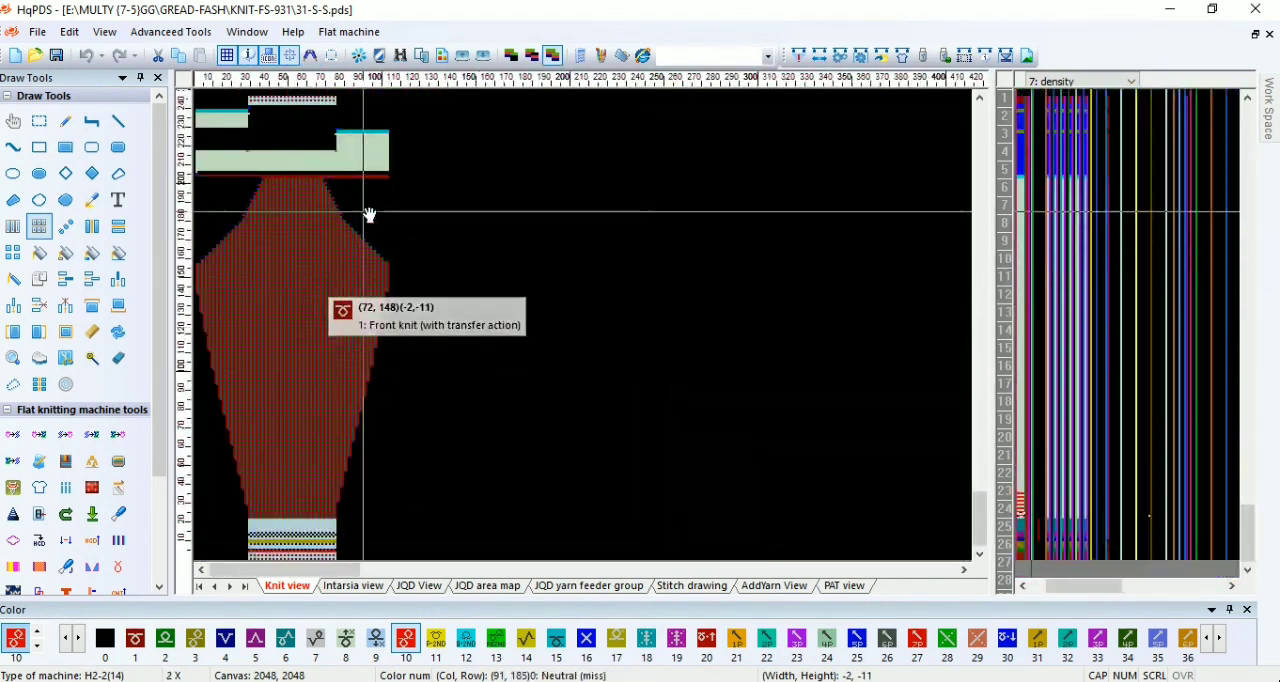
scroll(369, 214, up, 8)
scroll(585, 333, up, 1)
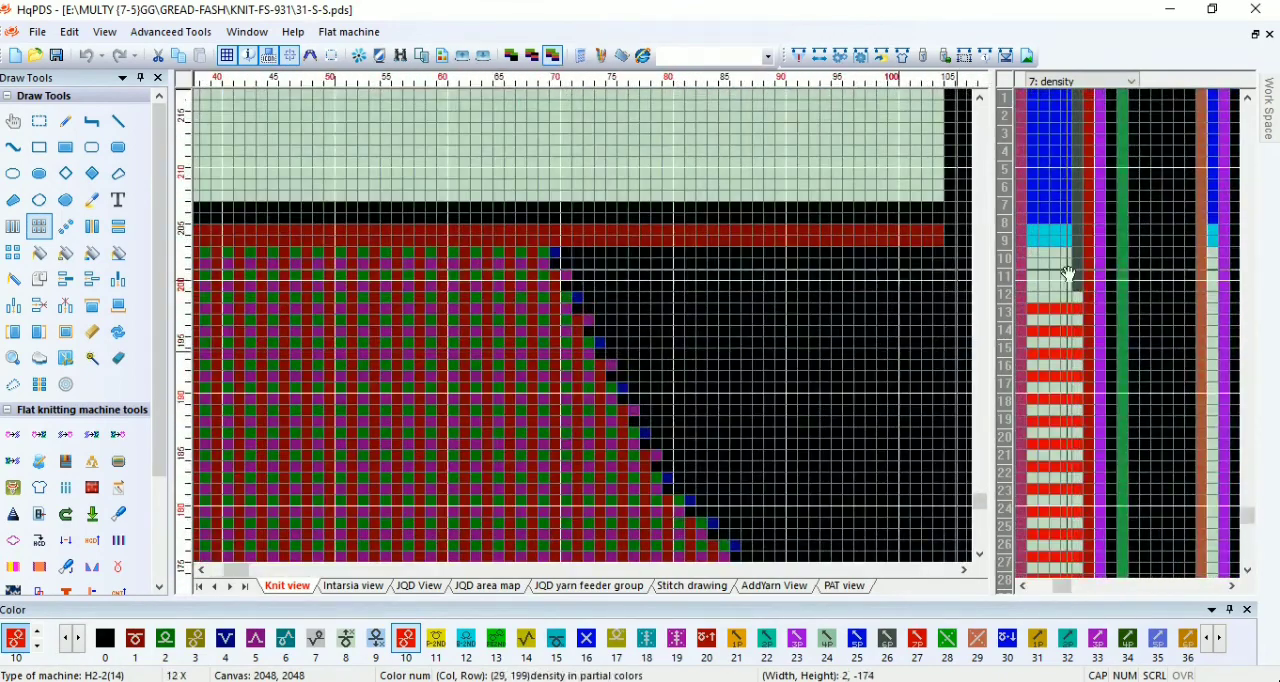
click(1060, 262)
scroll(588, 333, down, 3)
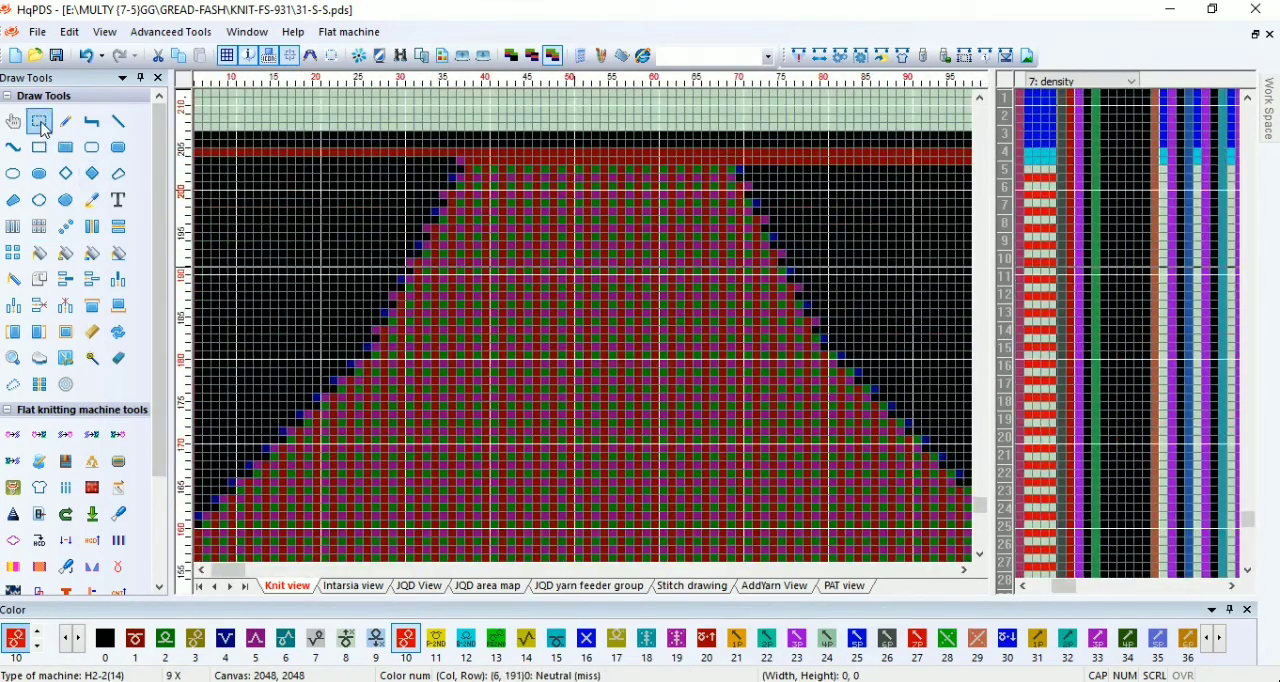
Step: Array-copy the alternating stitches of rows 203 to 205 from the sleeve's top leftwards to the piece's left edge
drag(474, 169, 249, 332)
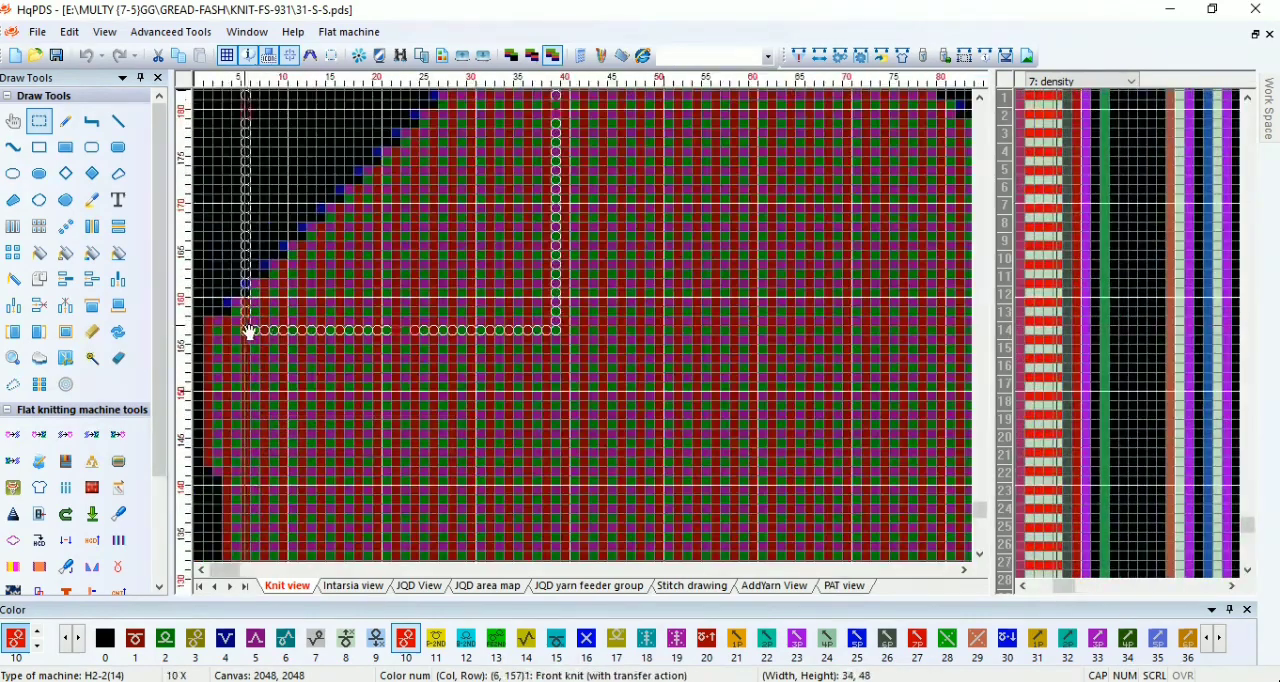
scroll(583, 188, down, 3)
scroll(563, 297, up, 4)
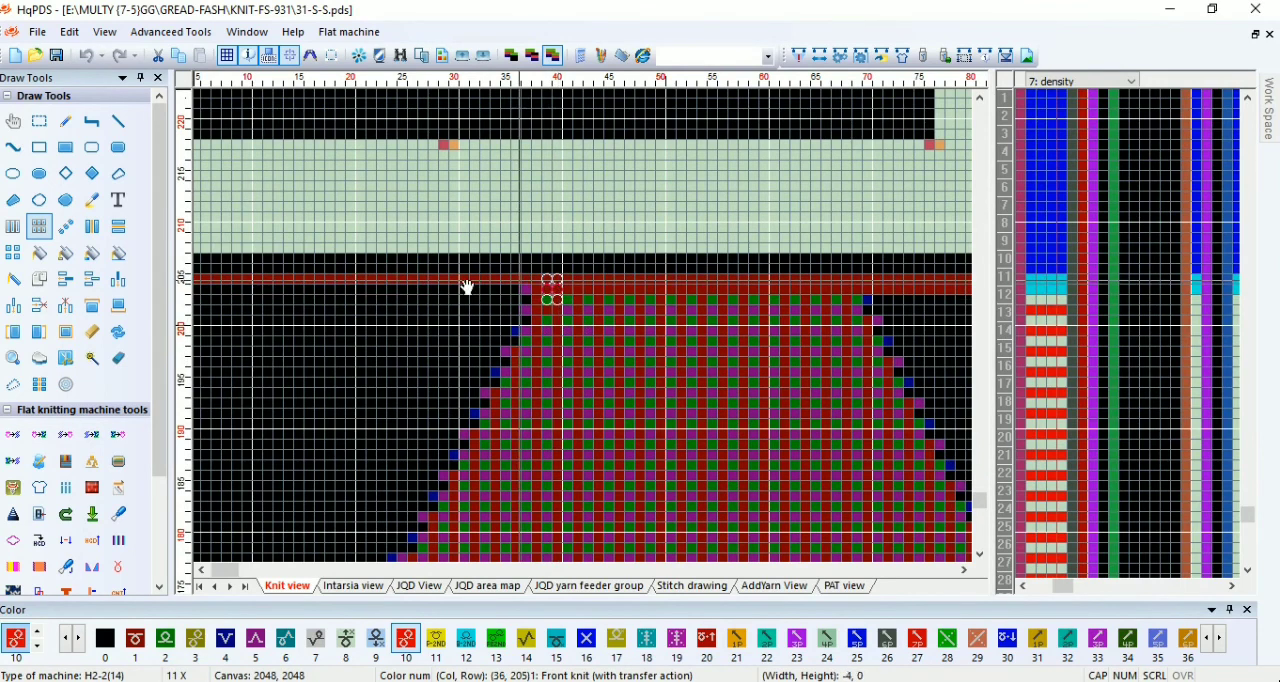
scroll(322, 332, up, 1)
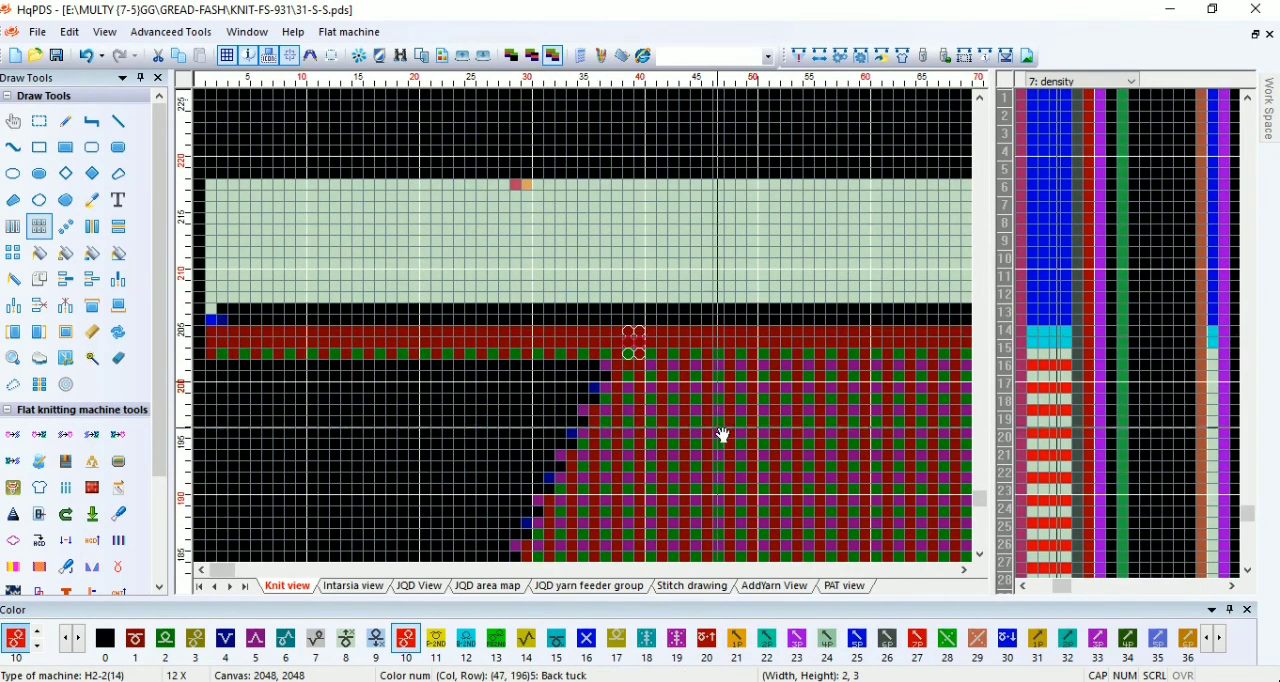
scroll(506, 291, up, 2)
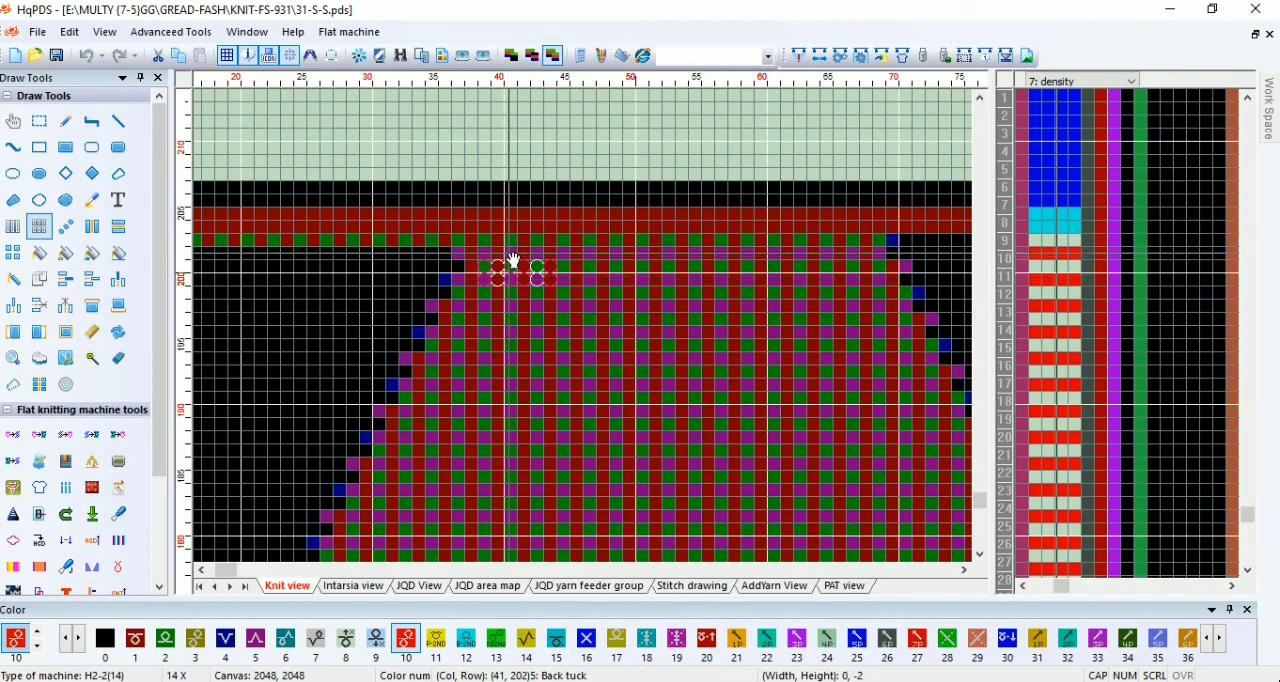
scroll(660, 334, down, 4)
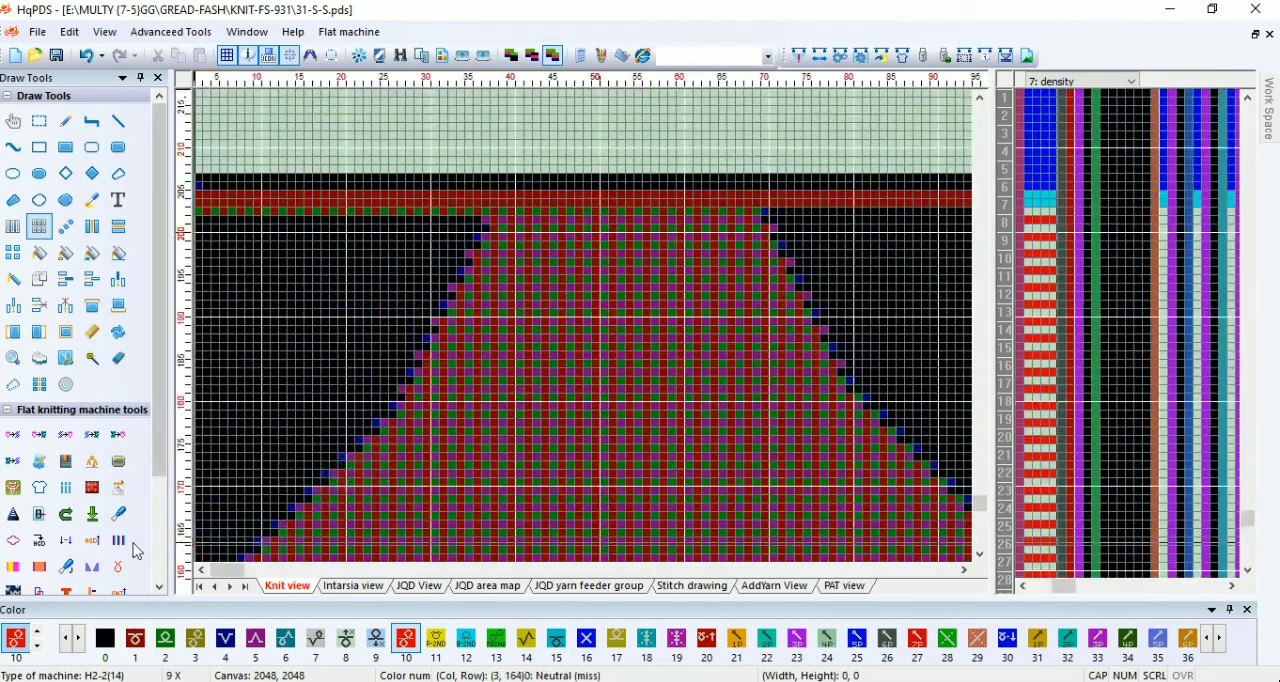
scroll(231, 334, down, 3)
scroll(443, 329, up, 3)
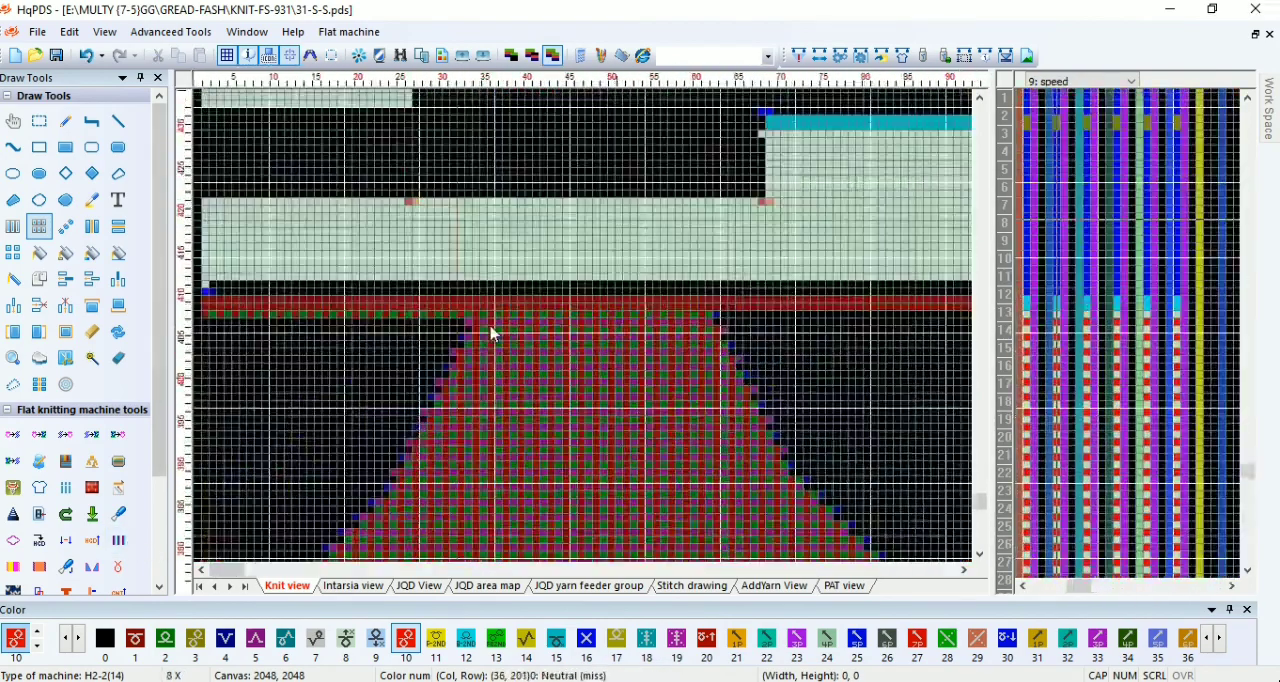
Step: Select the 105 by 7 block of waste rows above the sleeve and place color 61 in its center column
drag(218, 244, 898, 308)
scroll(586, 337, up, 1)
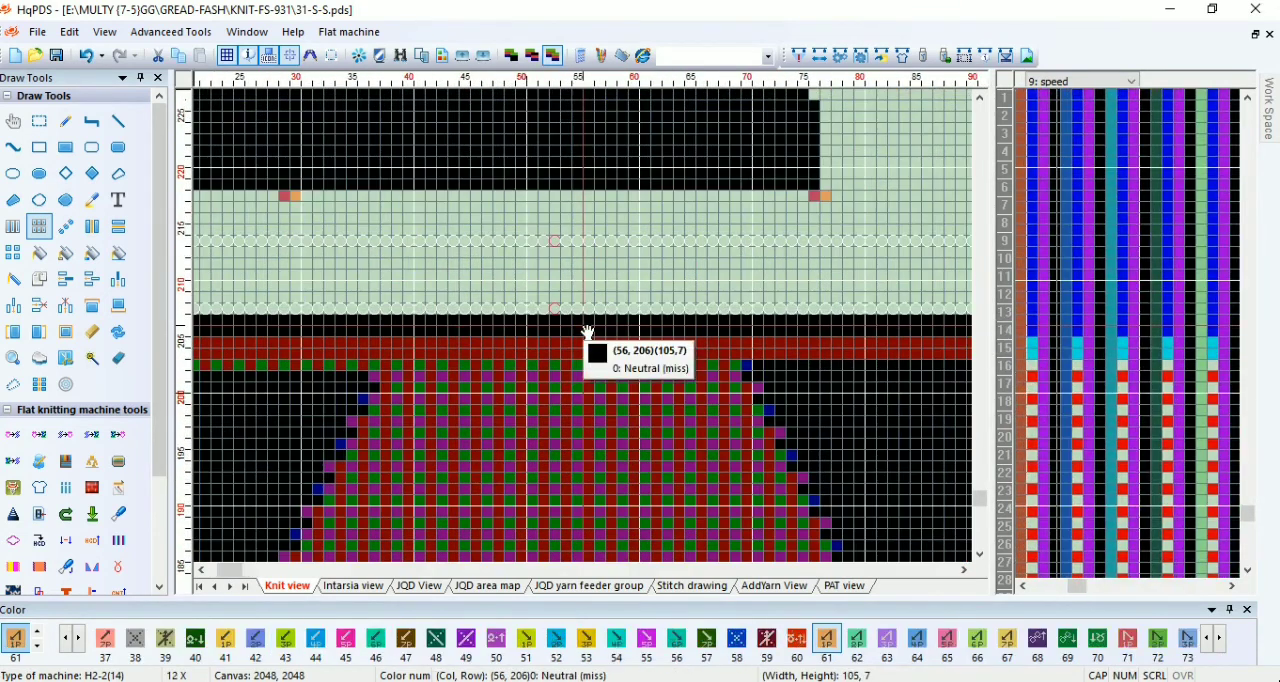
key(Escape)
click(554, 286)
Step: Delete the surplus rows from the upper waste yarn blocks and from the final section above the sleeve
scroll(553, 290, down, 3)
scroll(478, 297, up, 3)
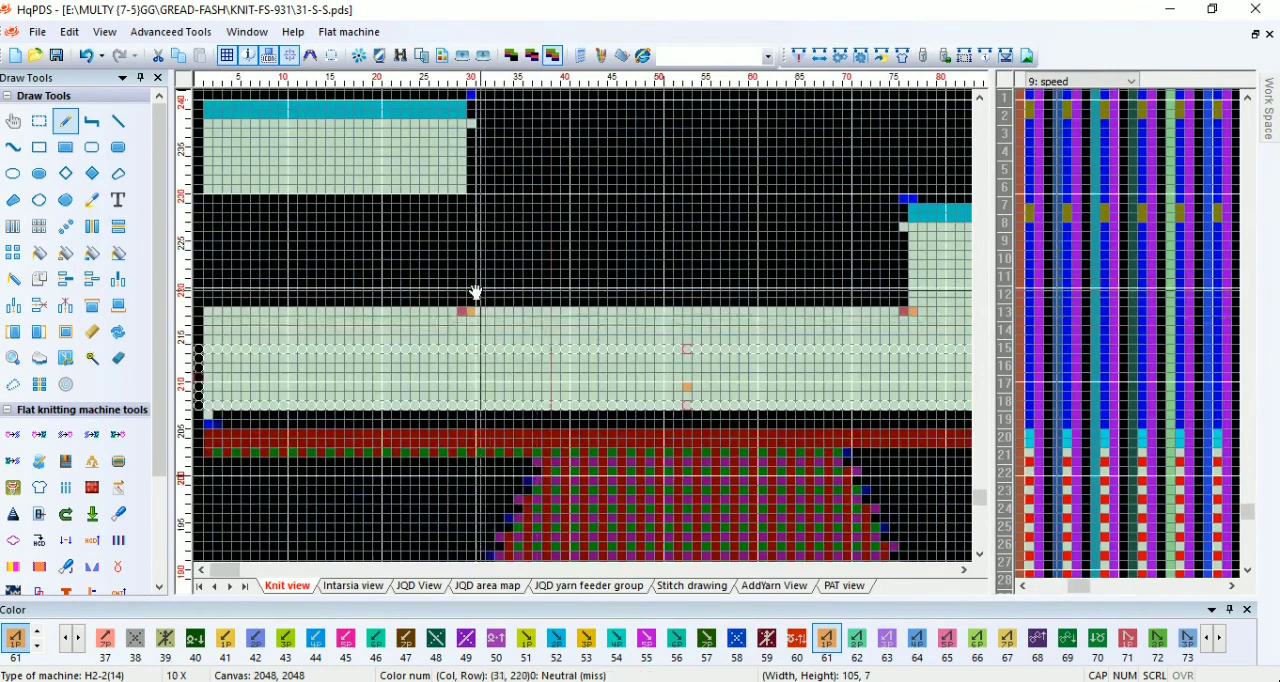
scroll(369, 332, up, 1)
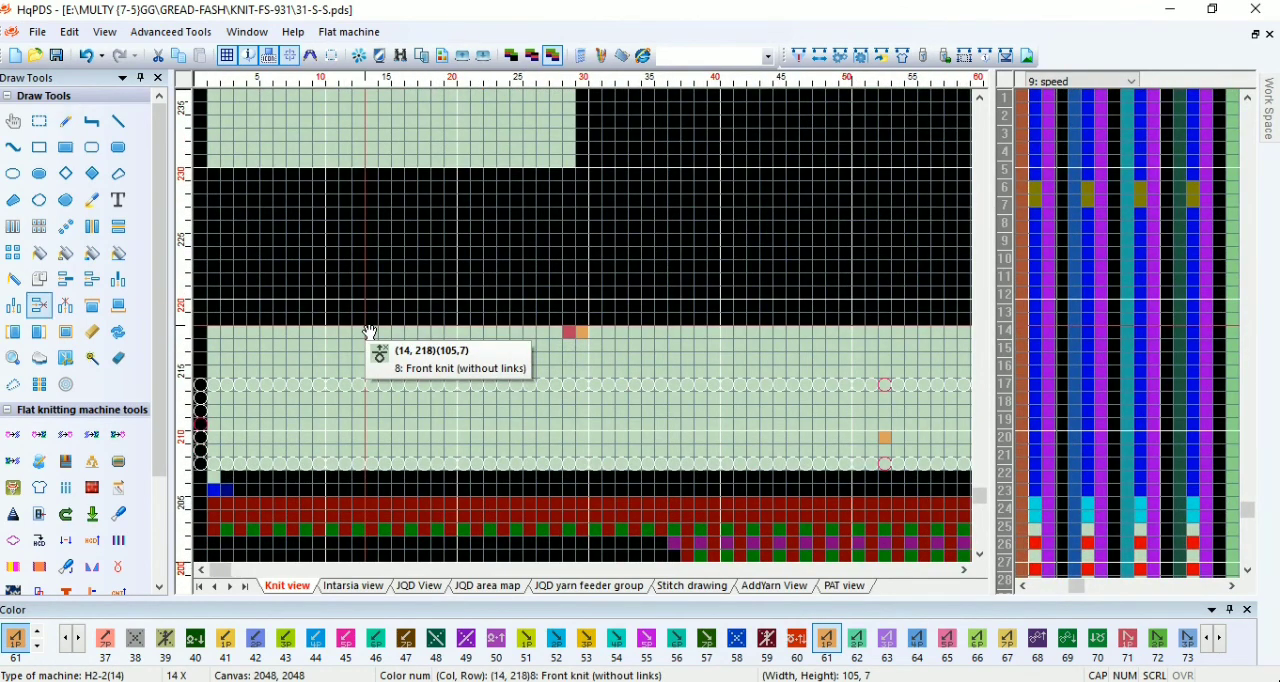
scroll(394, 330, up, 1)
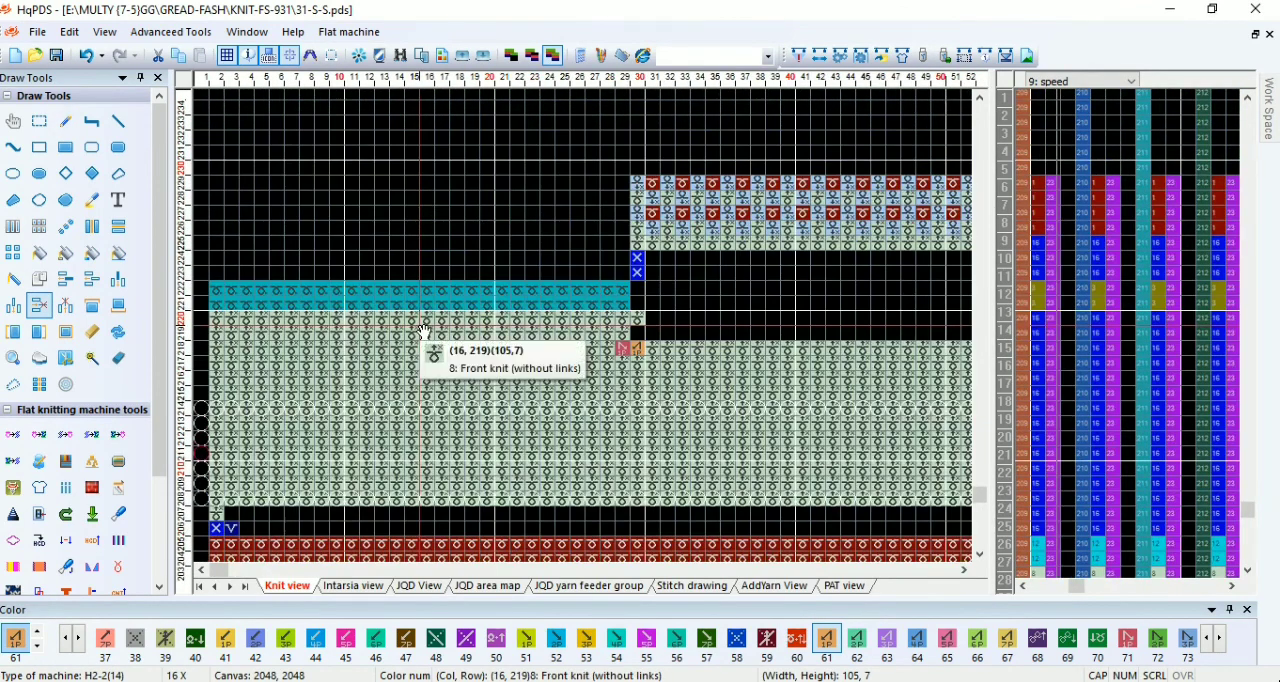
click(658, 249)
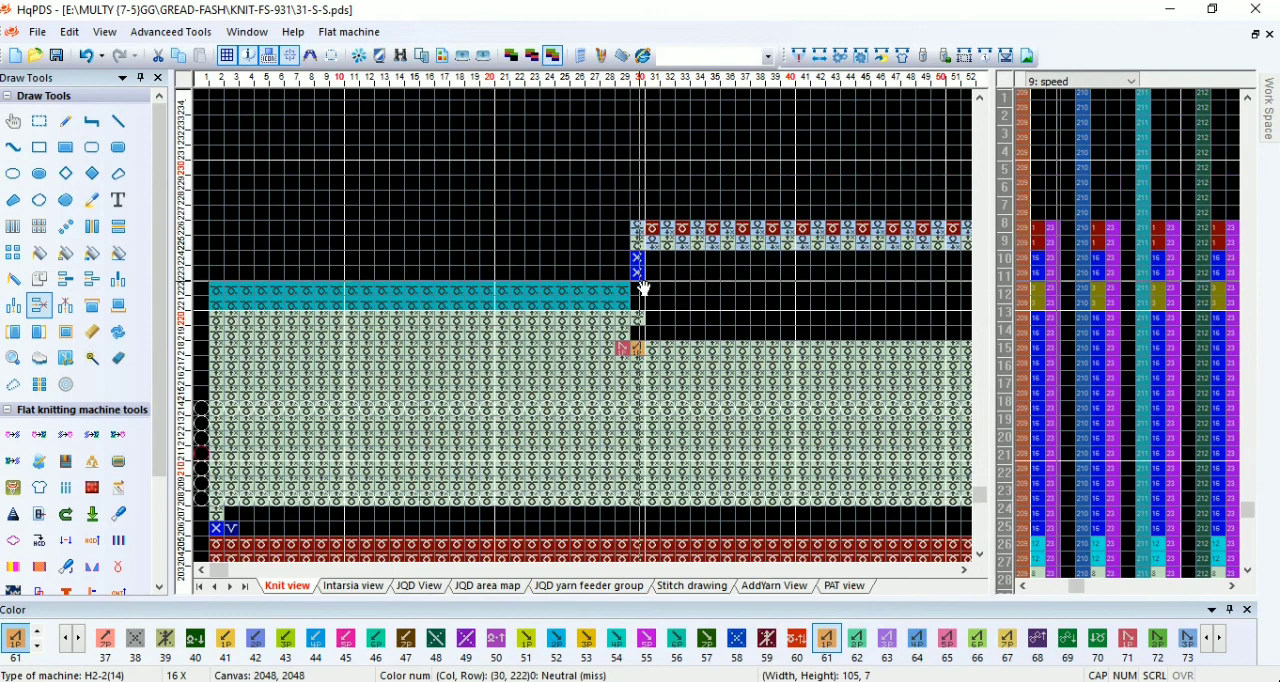
scroll(644, 288, up, 1)
Step: Insert the TOP F module from the Personal(1) modules over rows 216 to 218 of the waste block
right_click(601, 243)
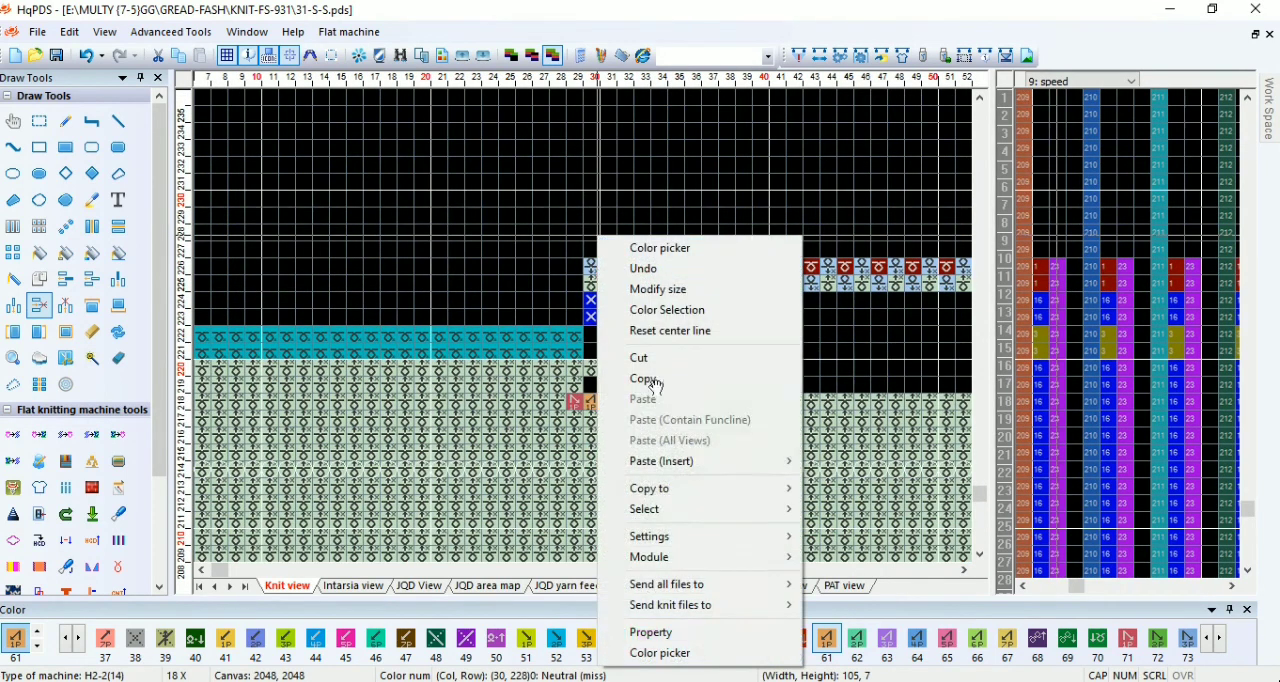
mouse_move(777, 557)
mouse_move(871, 580)
mouse_move(995, 558)
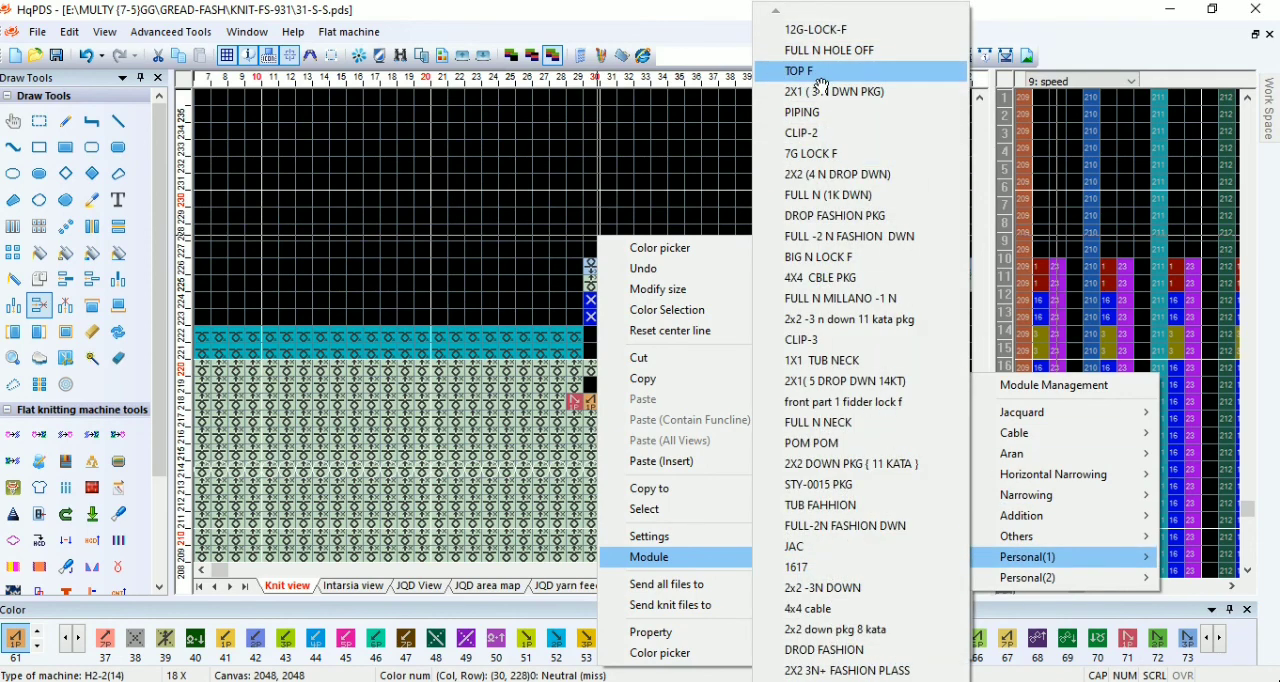
click(800, 71)
key(ctrl+z)
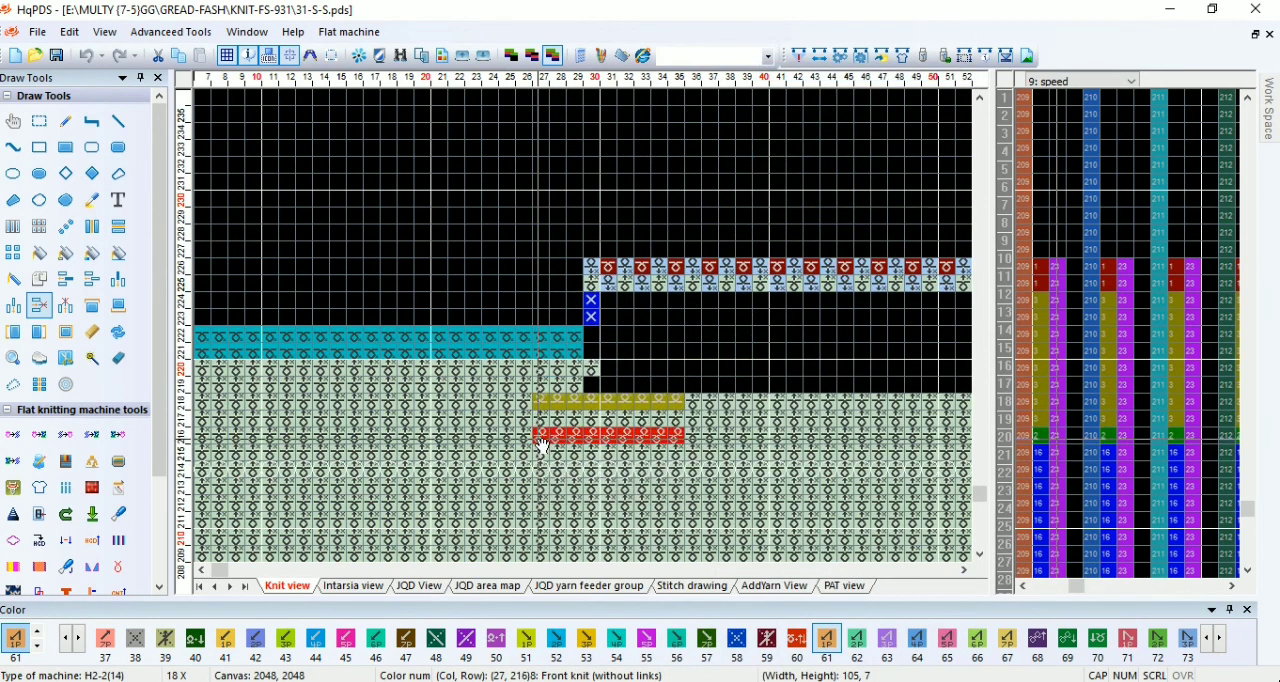
Step: Array-copy the module stitches of rows 216 to 218 across the full width of the waste block
scroll(540, 528, up, 1)
key(c)
drag(592, 187, 648, 223)
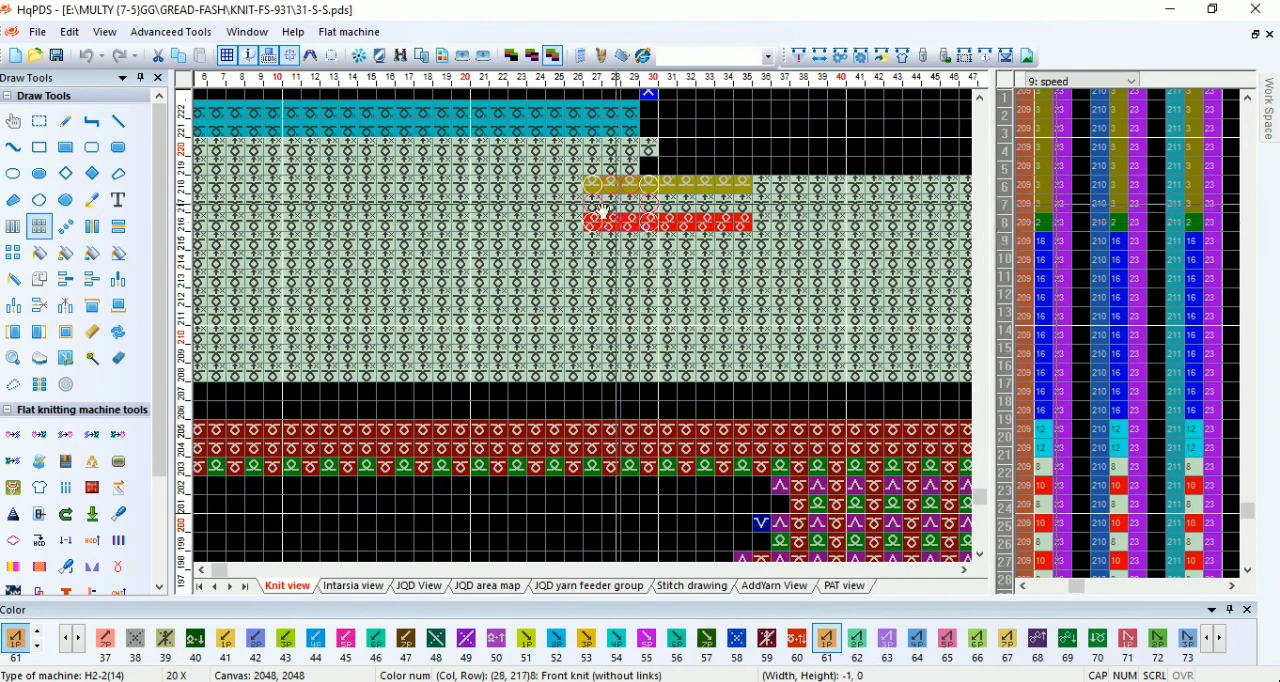
scroll(266, 222, down, 1)
scroll(306, 333, down, 1)
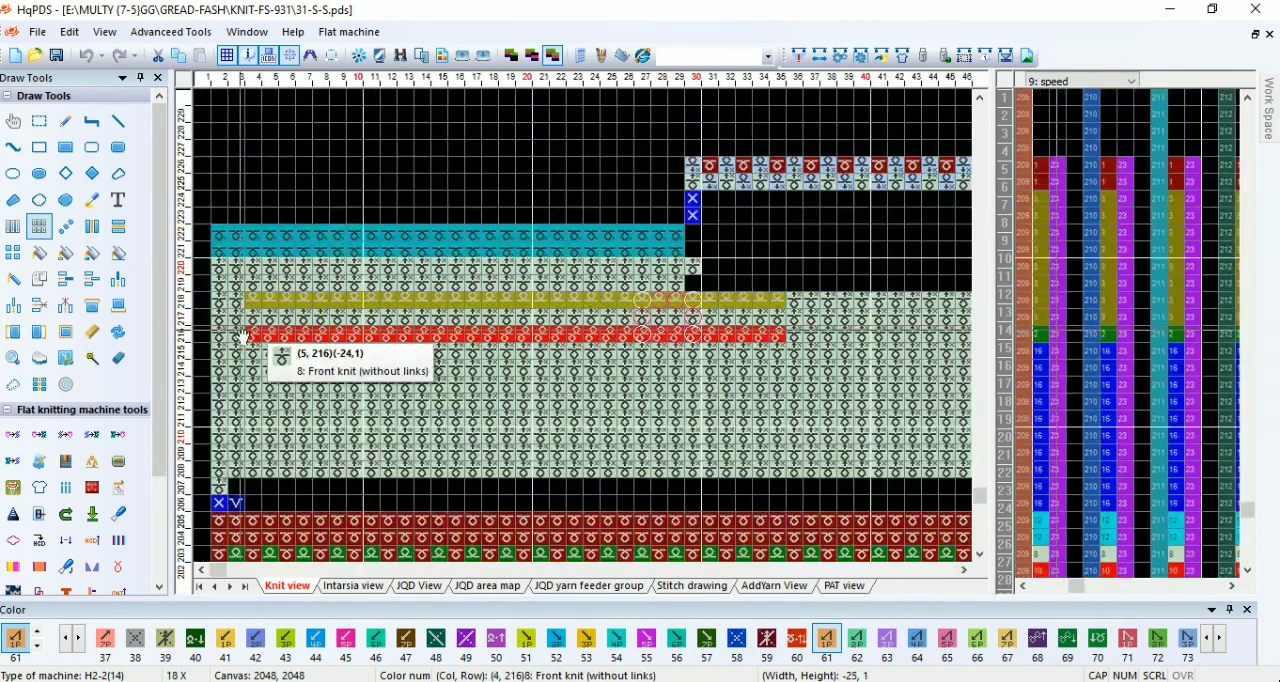
drag(673, 326, 641, 355)
scroll(880, 352, down, 3)
scroll(657, 298, up, 4)
right_click(724, 398)
Step: Fill rows 221 and 222 with color 15 up to the right edge of the piece at column 104
scroll(724, 398, down, 1)
key(1)
key(5)
scroll(502, 346, down, 3)
key(r)
scroll(350, 270, up, 2)
drag(523, 267, 604, 306)
scroll(871, 306, up, 1)
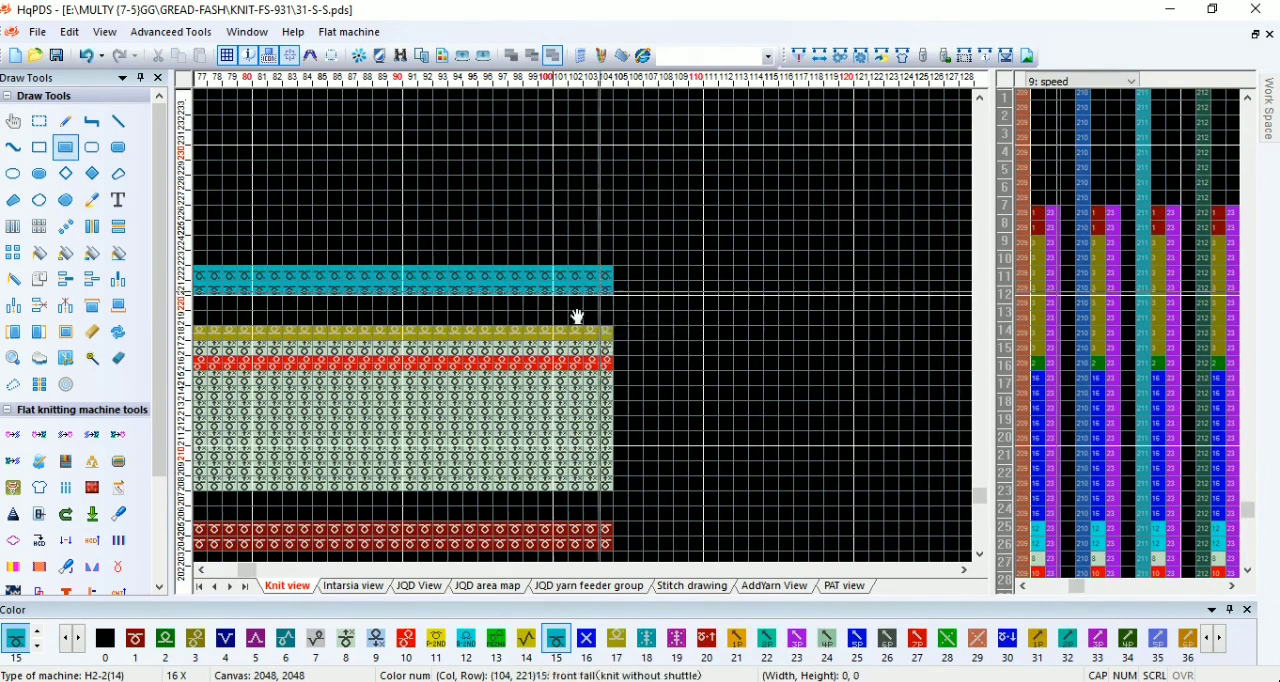
Step: Redraw the first right-edge increase: color 2 at column 77, row 31, and color 16 at columns 77–78 in rows 32 and 34
scroll(574, 316, down, 3)
scroll(588, 332, down, 6)
scroll(314, 477, up, 1)
scroll(380, 469, down, 2)
scroll(454, 451, up, 15)
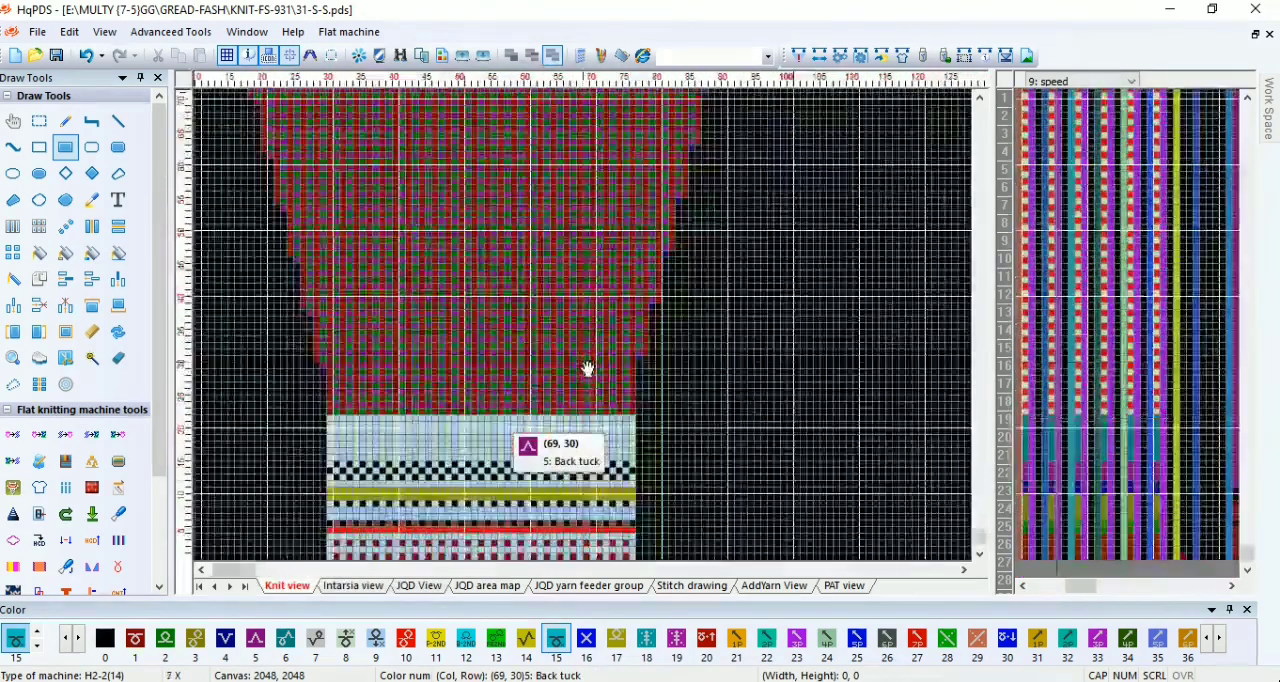
scroll(664, 320, up, 1)
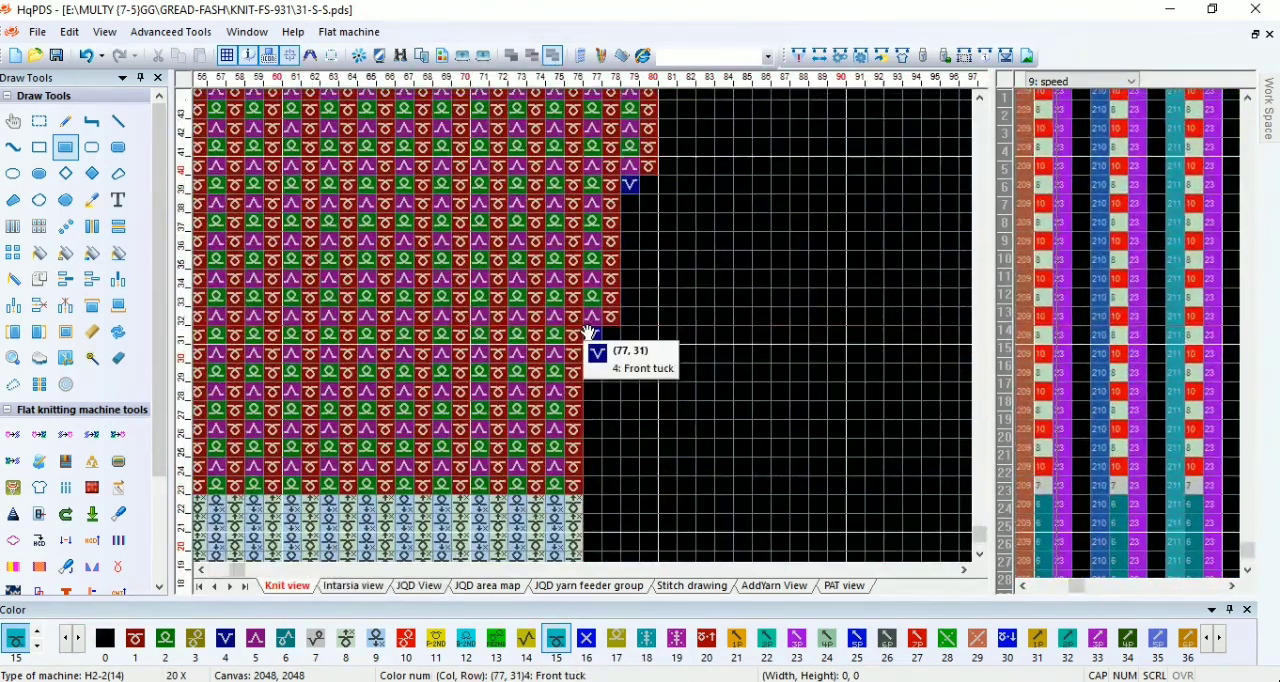
key(p)
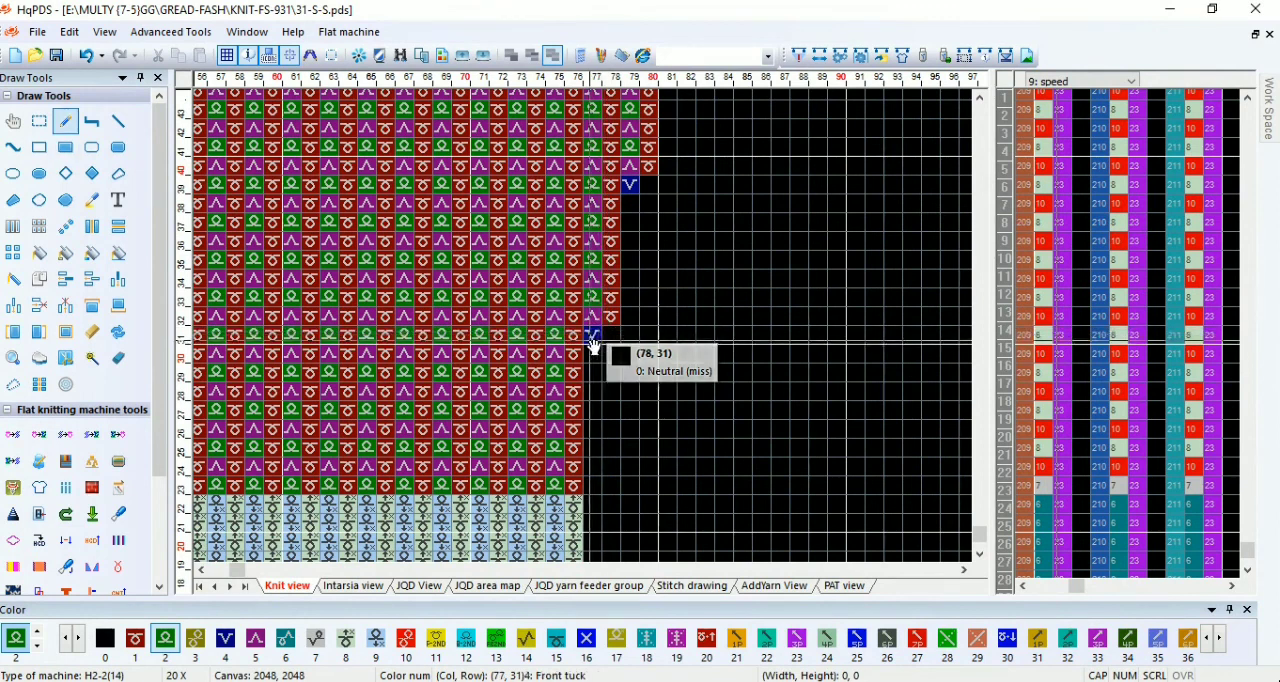
key(6)
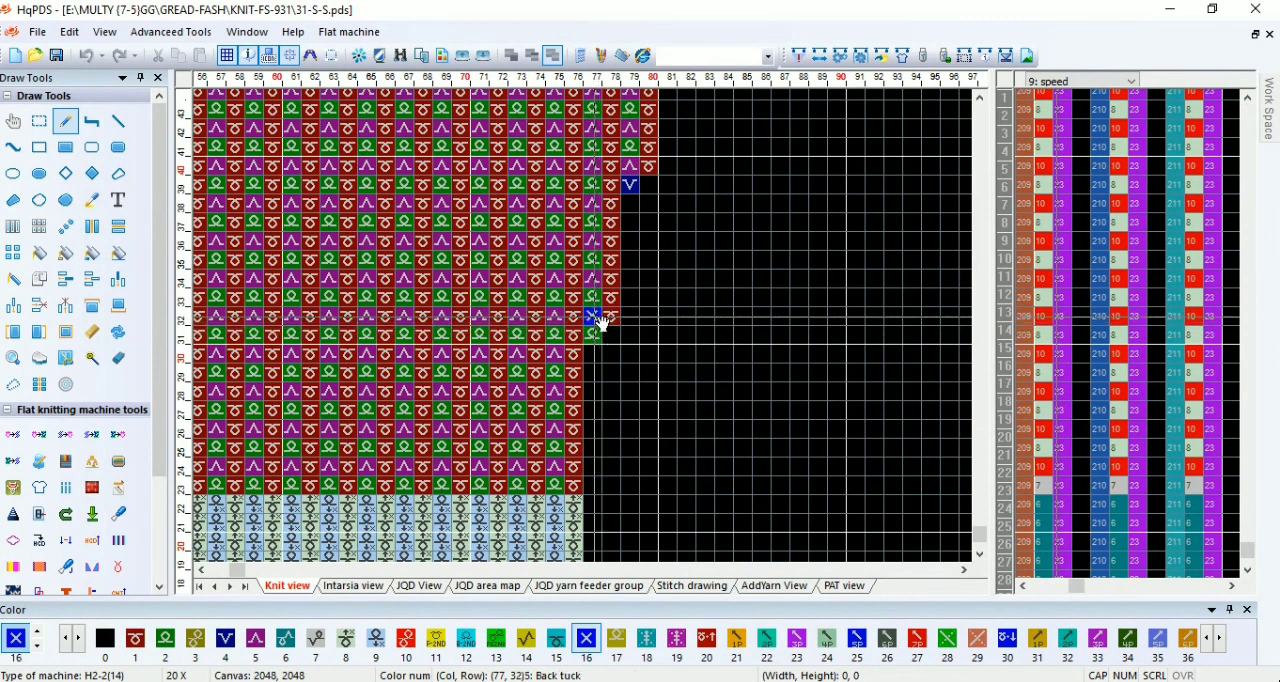
click(613, 318)
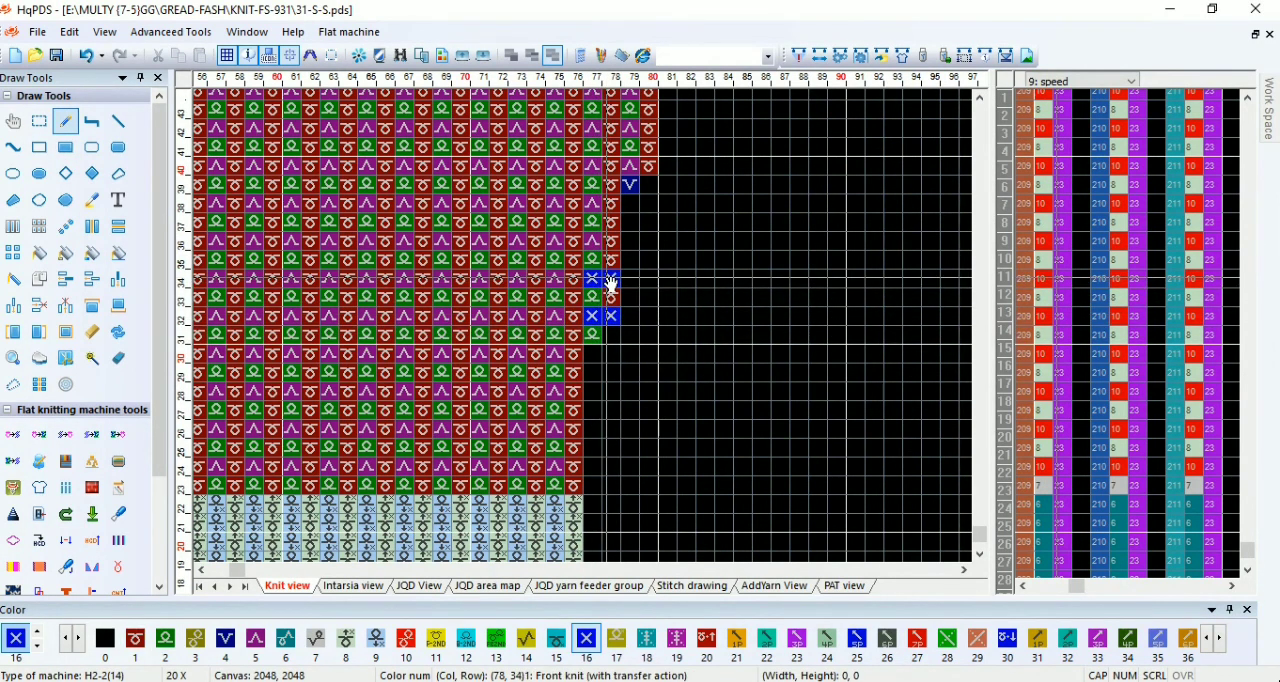
Step: Copy the 2 by 4 block of increase stitches onto every further increase along the sleeve's right edge
drag(597, 336, 619, 278)
drag(603, 330, 634, 186)
scroll(709, 148, down, 1)
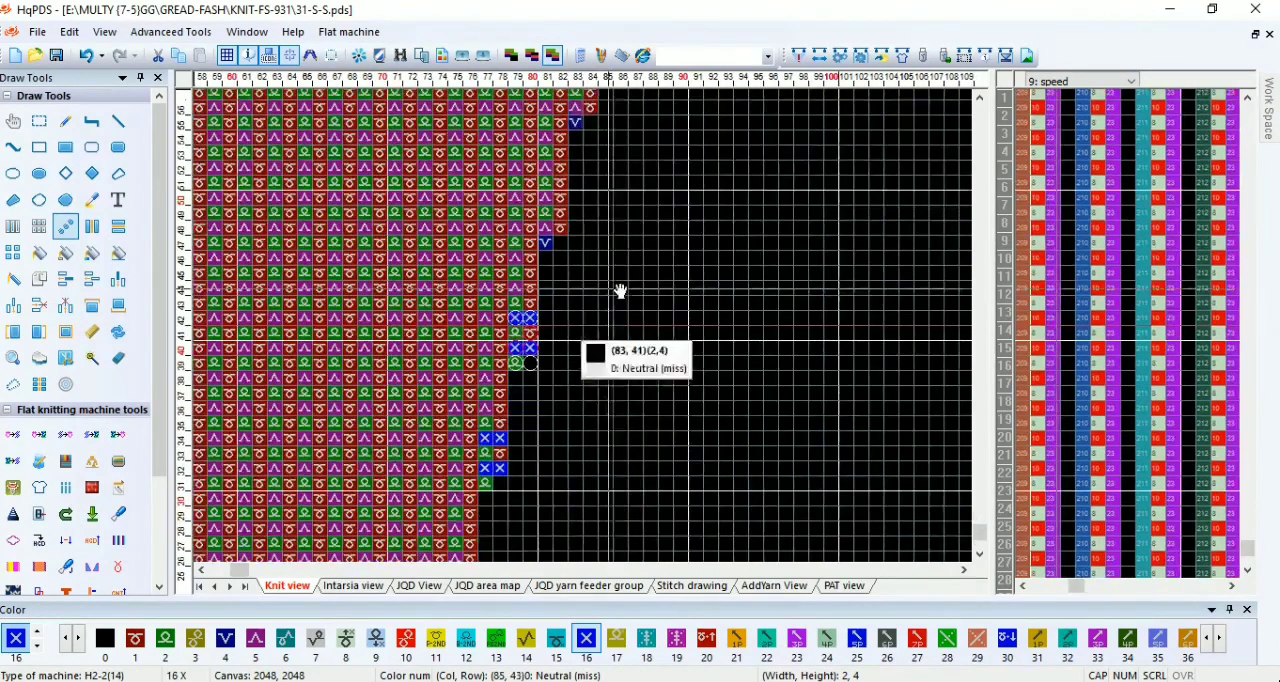
scroll(600, 330, down, 1)
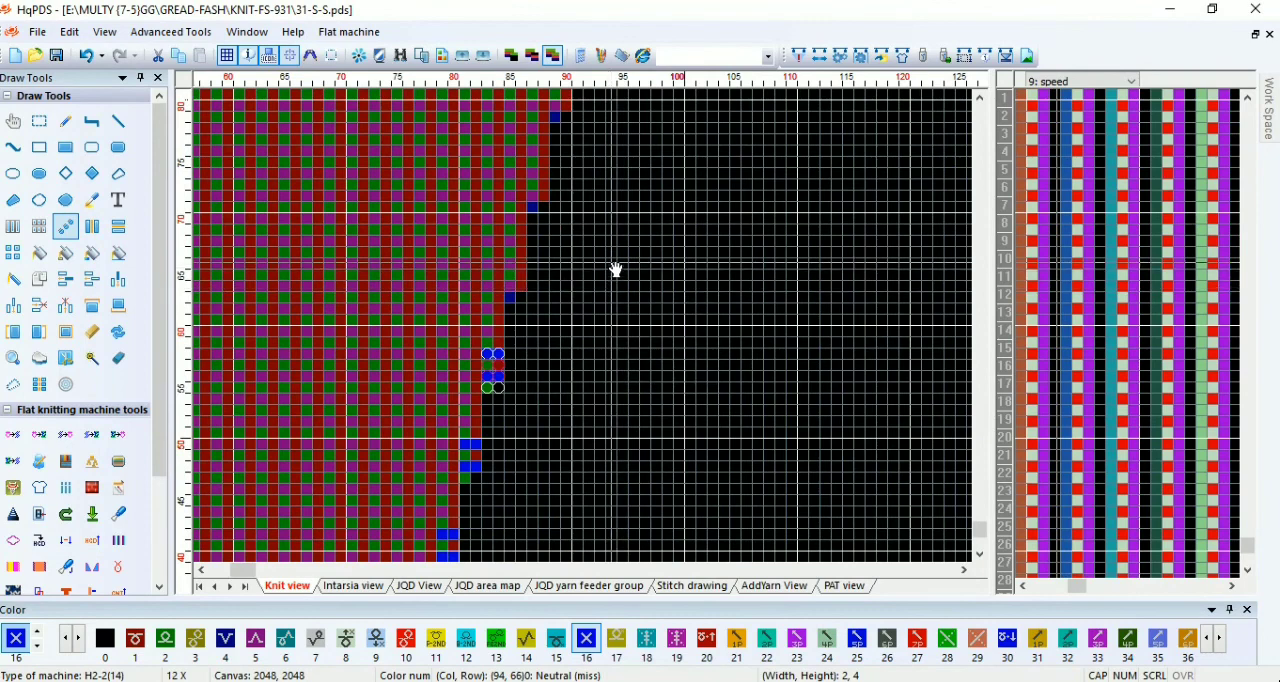
scroll(622, 208, down, 1)
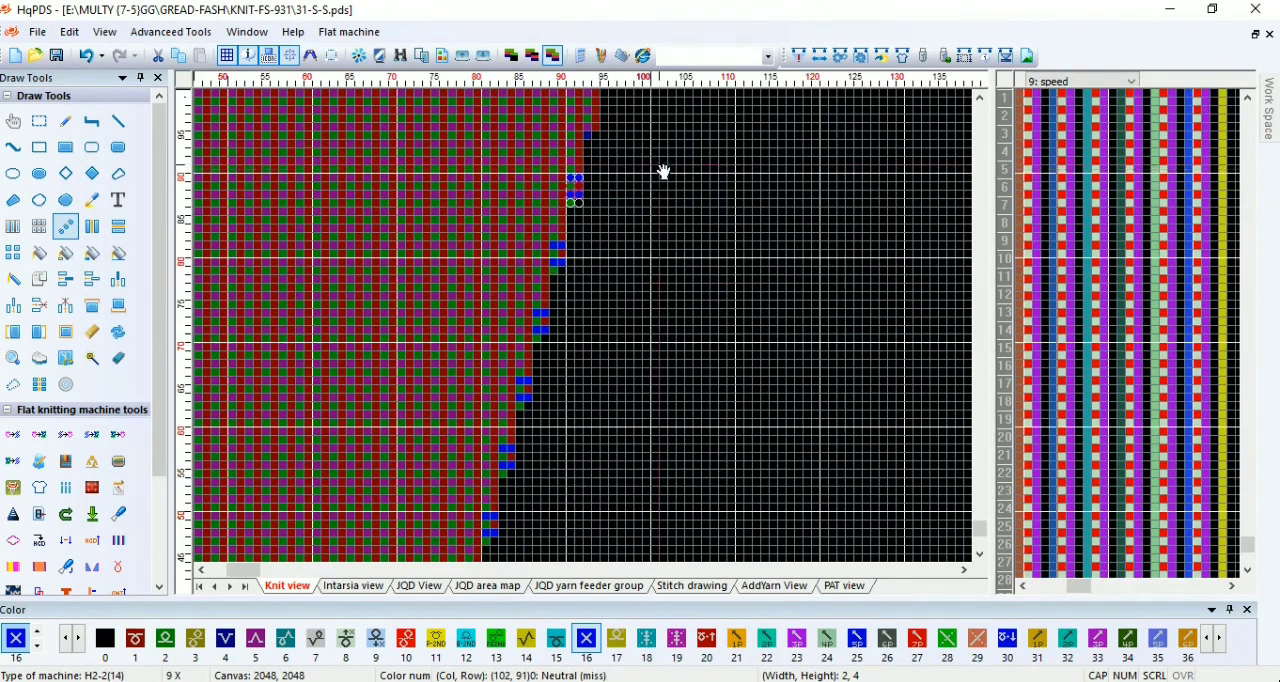
scroll(663, 168, up, 1)
scroll(580, 328, down, 1)
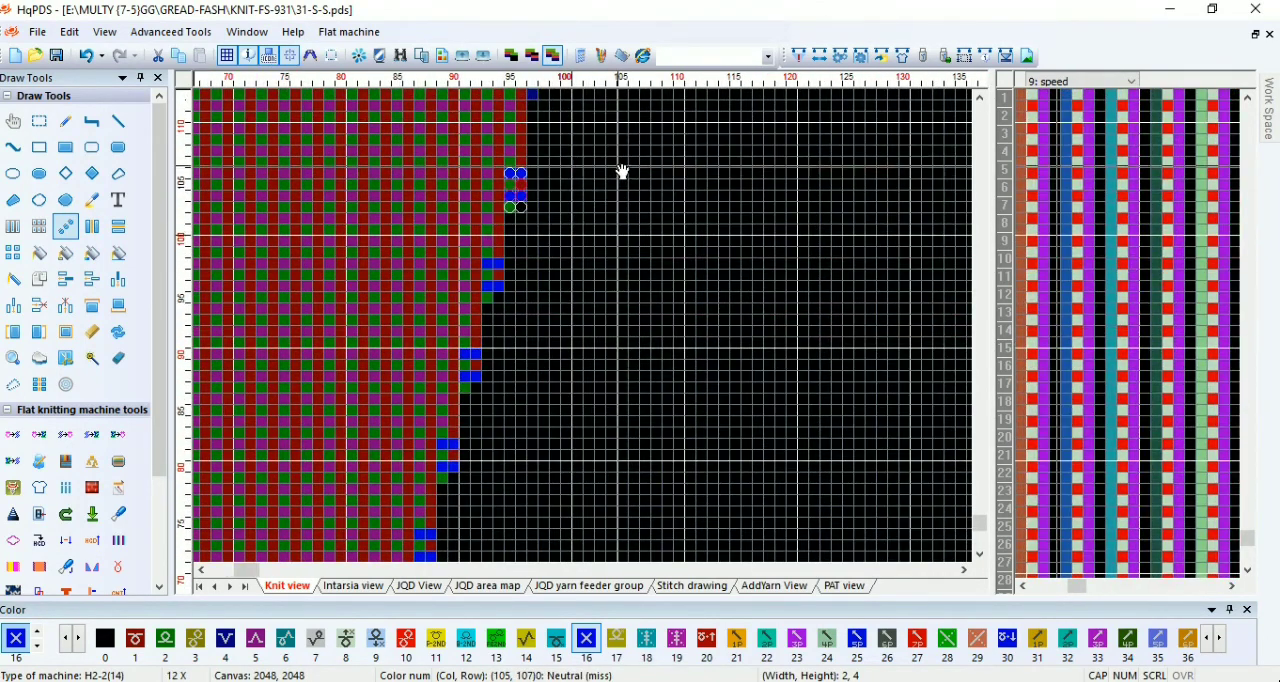
scroll(572, 331, up, 2)
click(572, 331)
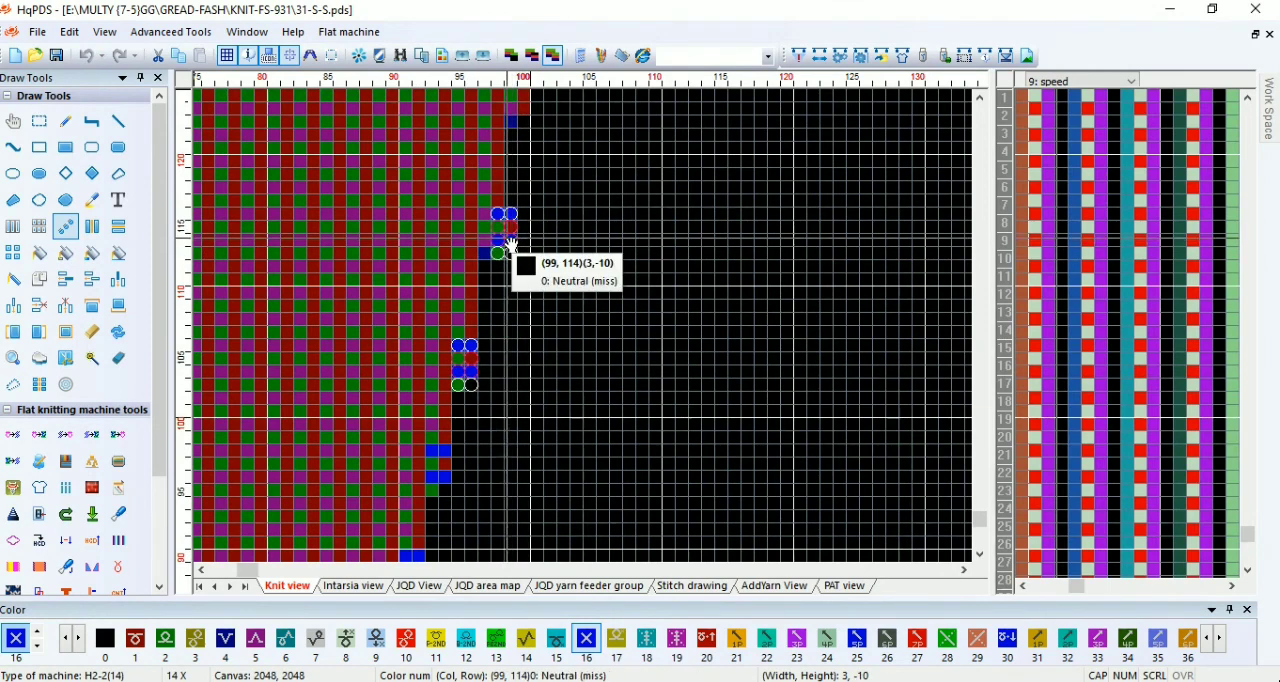
scroll(582, 201, down, 2)
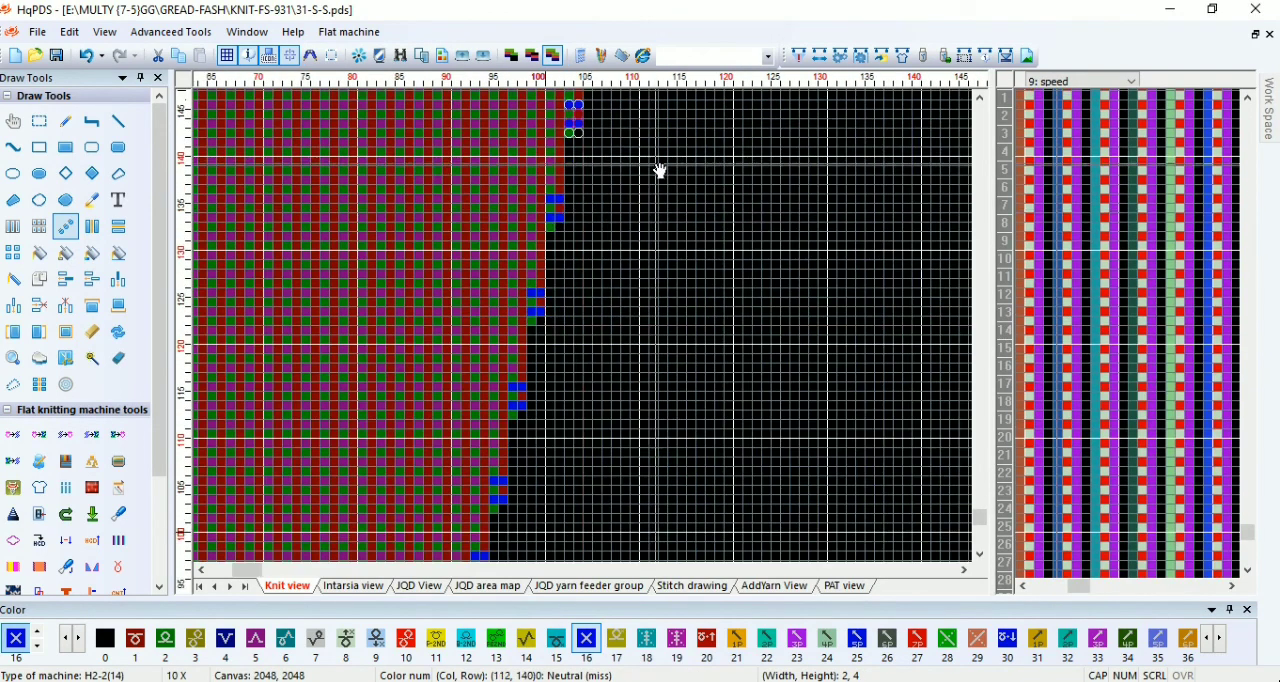
Step: Draw color 16 stitches at column 28 in rows 31 and 33 on the sleeve's first left-edge increase
scroll(587, 330, down, 1)
scroll(520, 480, down, 3)
scroll(306, 336, down, 2)
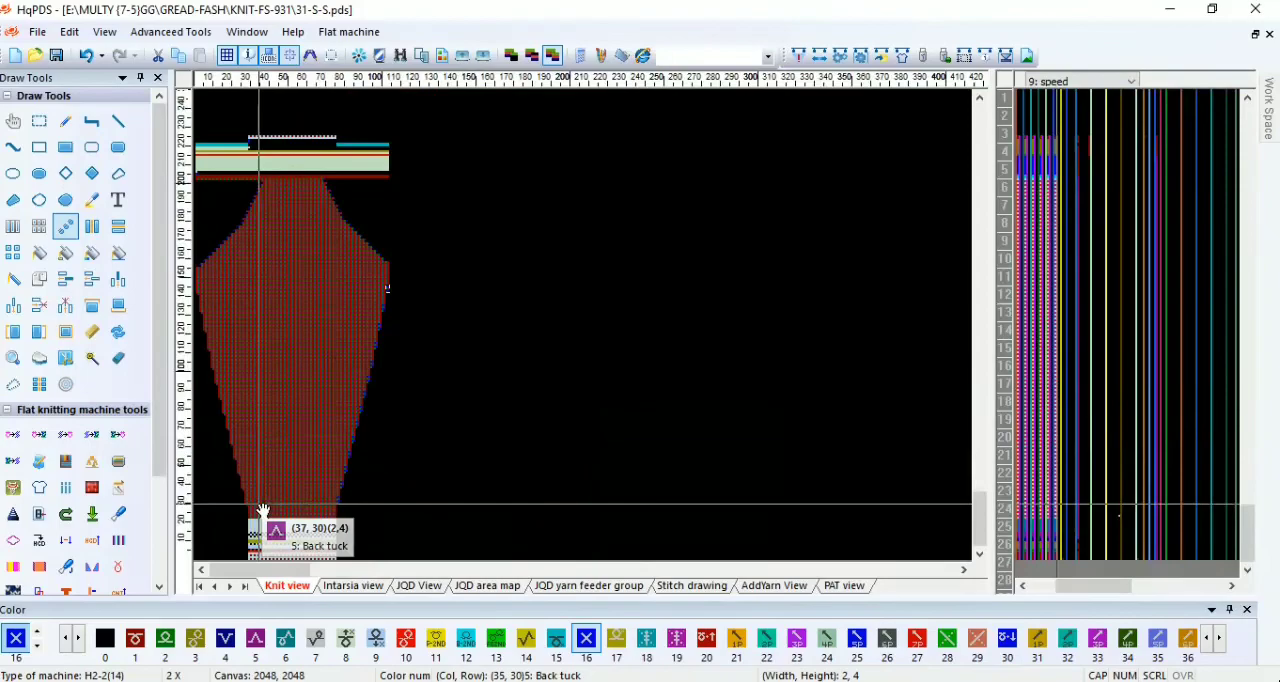
scroll(263, 514, up, 4)
scroll(480, 334, up, 2)
scroll(588, 335, up, 3)
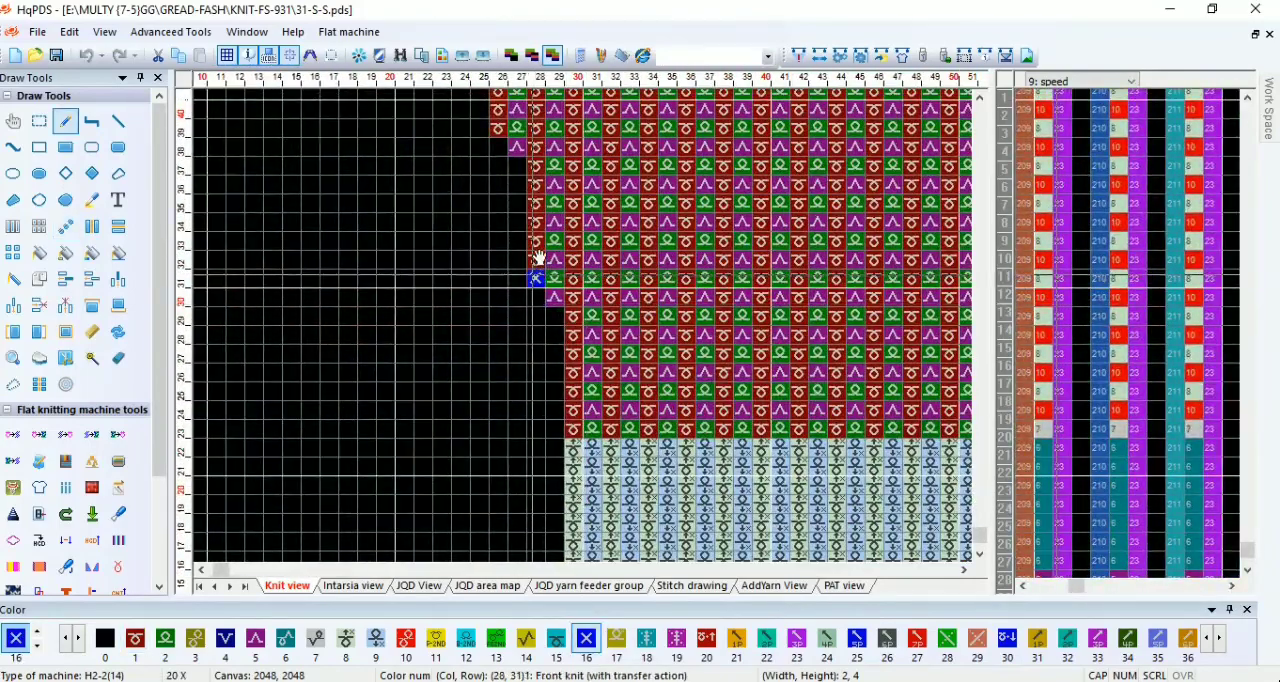
drag(539, 278, 537, 278)
Step: Copy the 1 by 3 block of color 16 stitches onto every further increase along the sleeve's left edge
scroll(588, 338, down, 2)
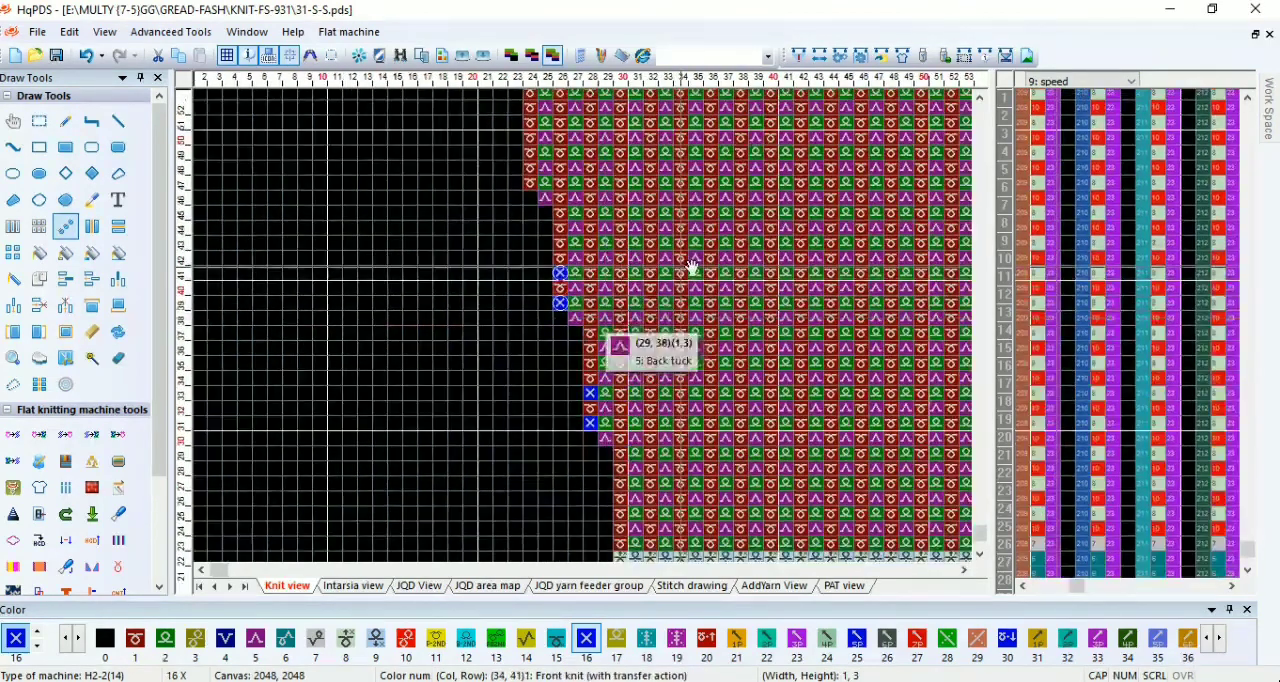
scroll(597, 352, down, 1)
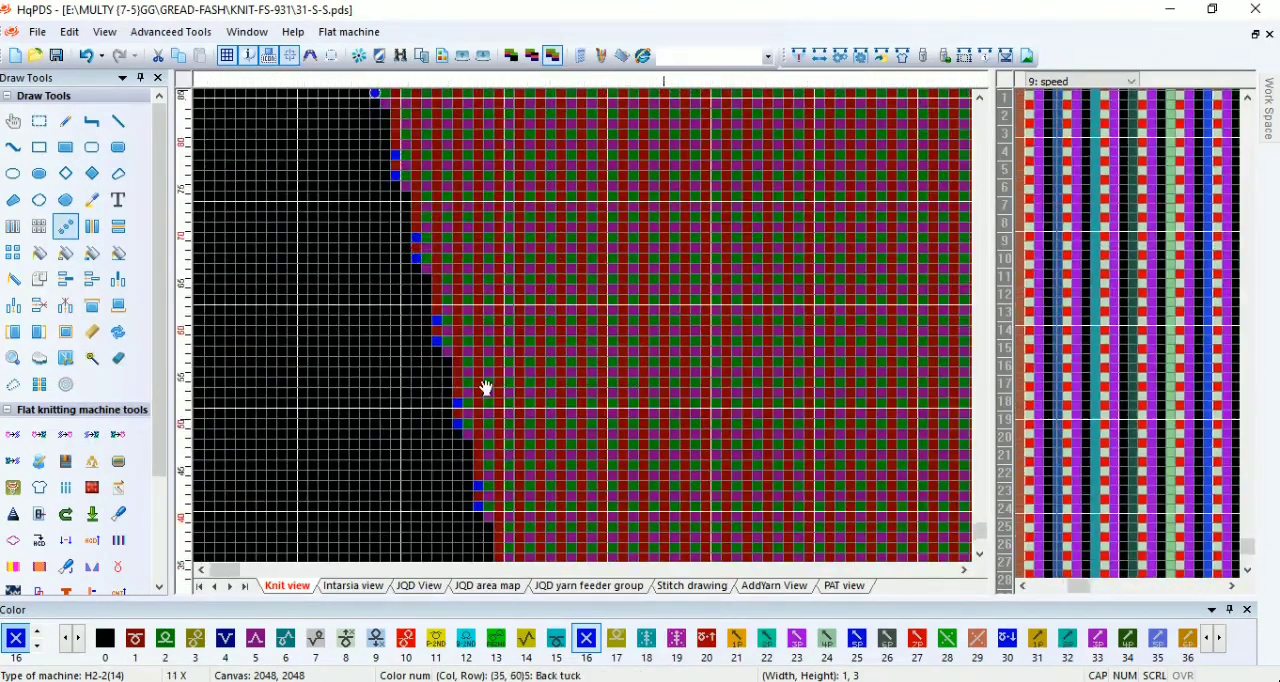
scroll(486, 385, down, 1)
scroll(424, 332, up, 2)
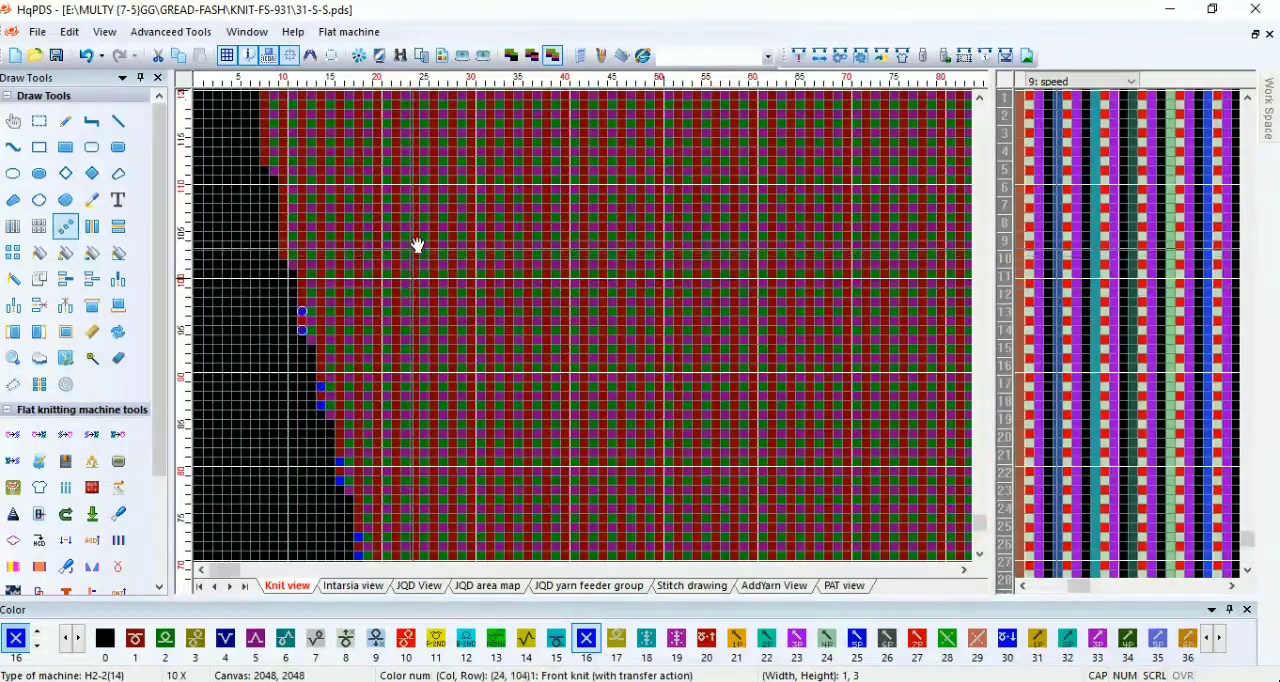
scroll(308, 300, up, 1)
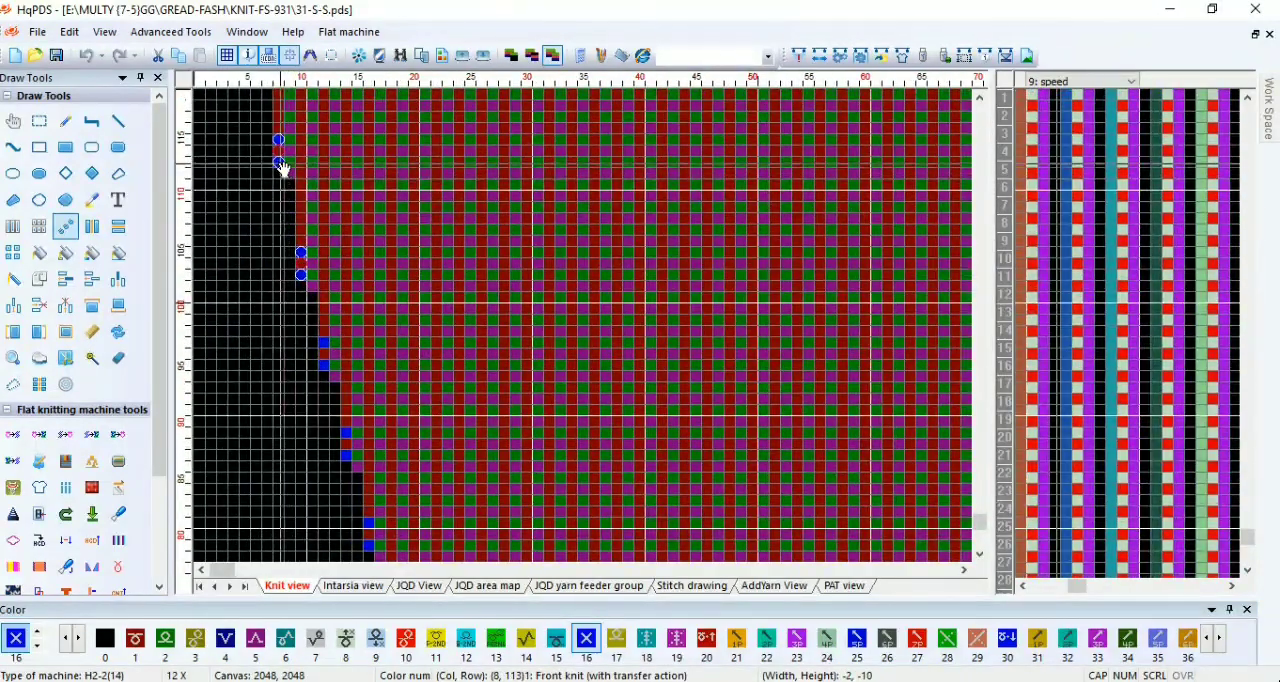
scroll(366, 334, down, 2)
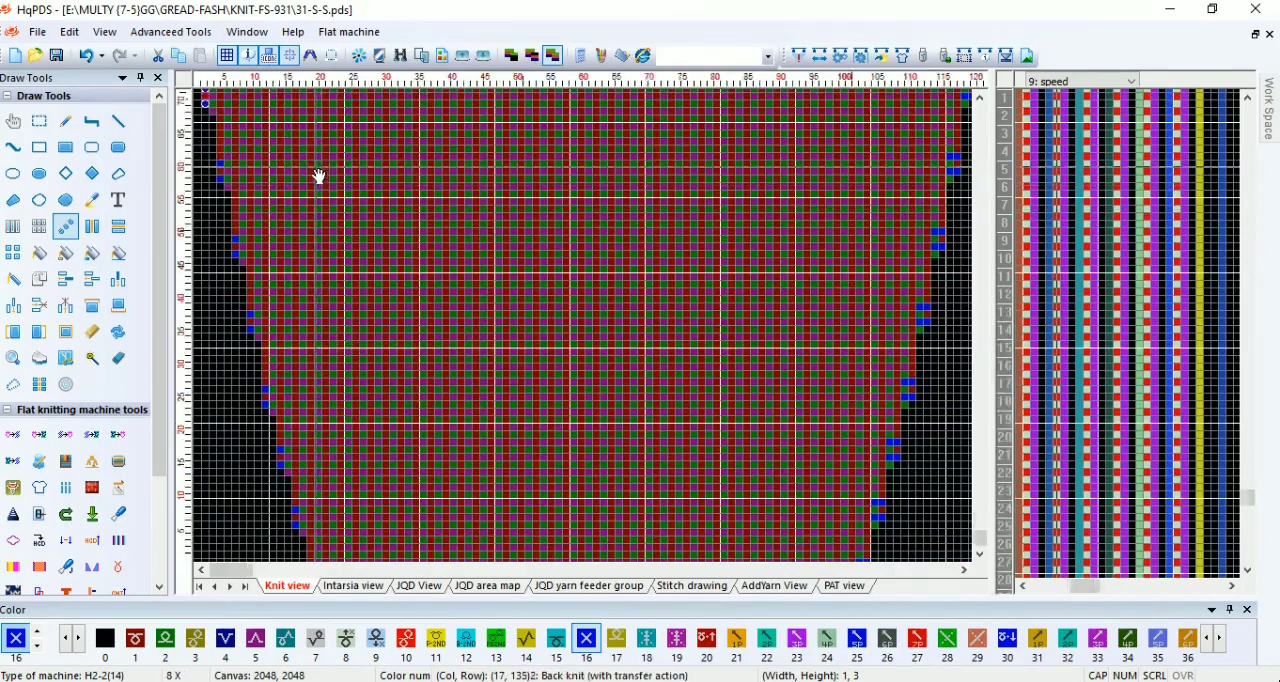
scroll(319, 177, up, 10)
click(45, 122)
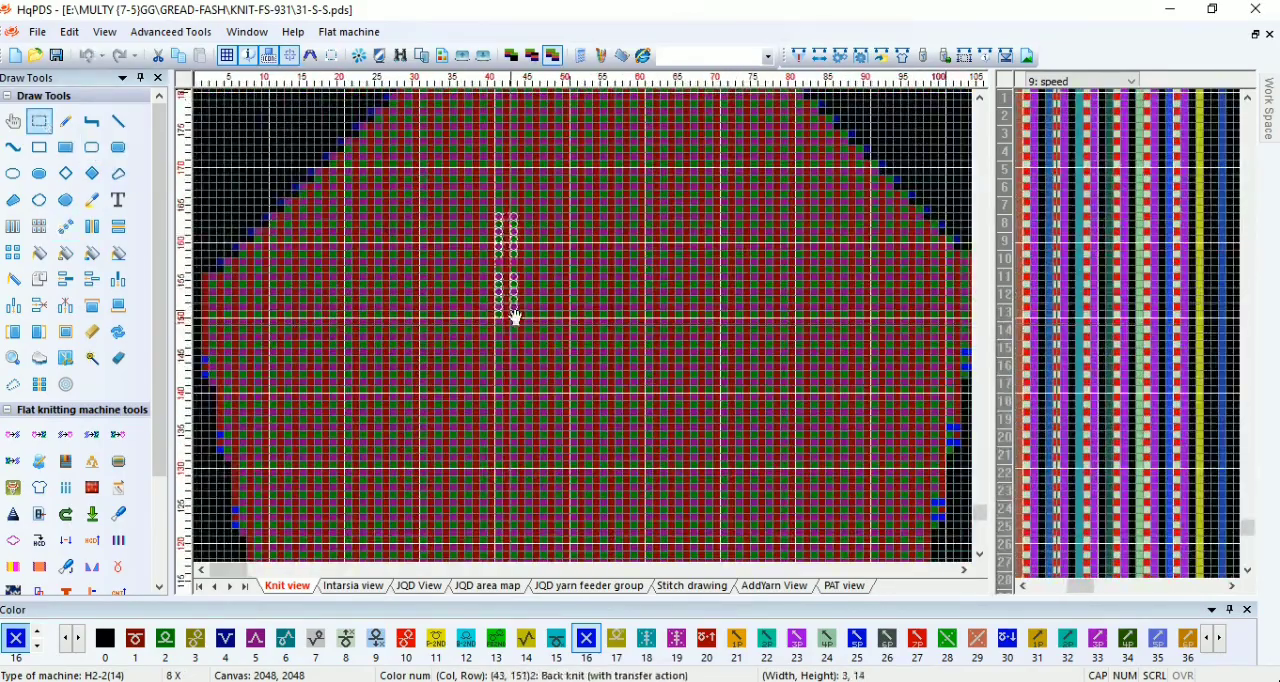
Step: Check the density and yarn1 function lines beside the sleeve's top waste section
scroll(383, 334, down, 3)
scroll(475, 328, up, 1)
scroll(475, 328, up, 3)
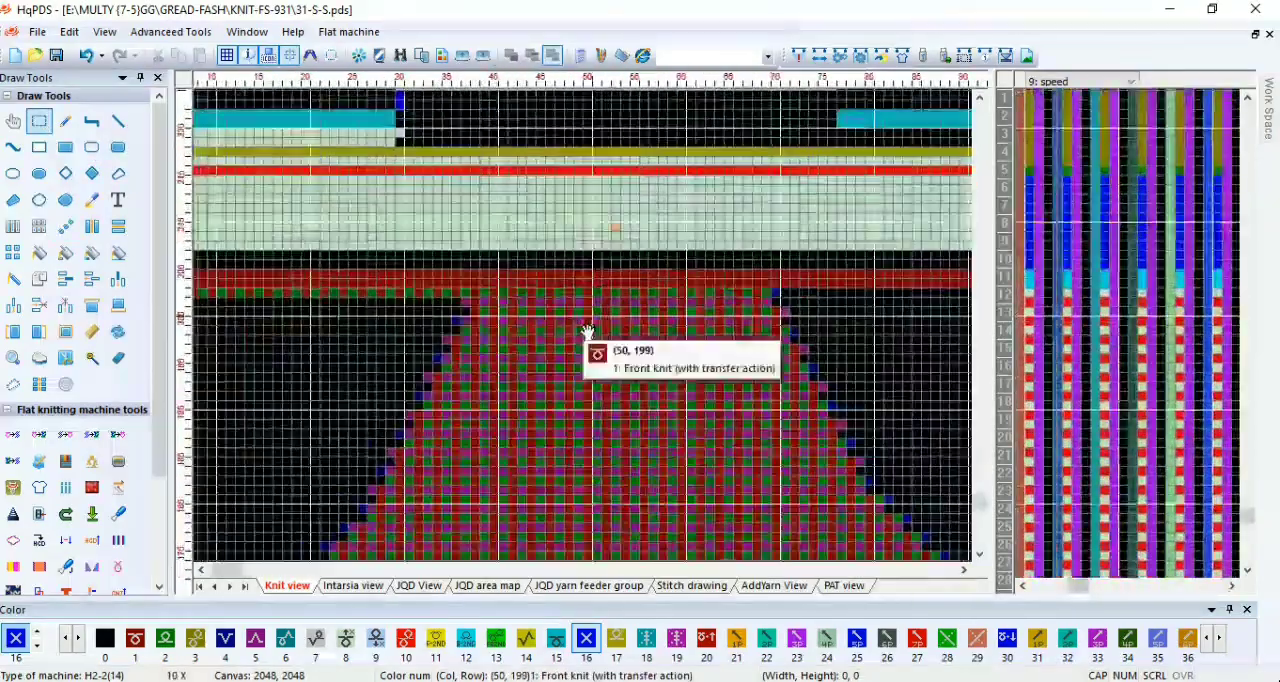
scroll(586, 332, up, 1)
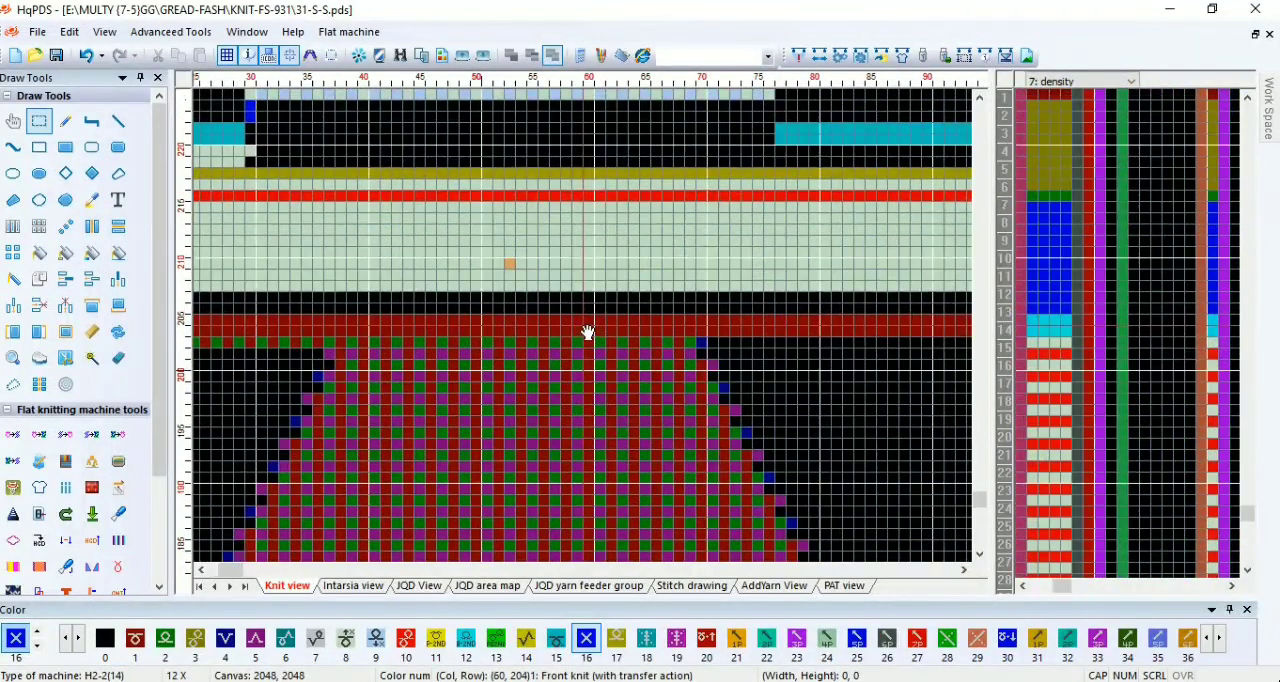
click(799, 56)
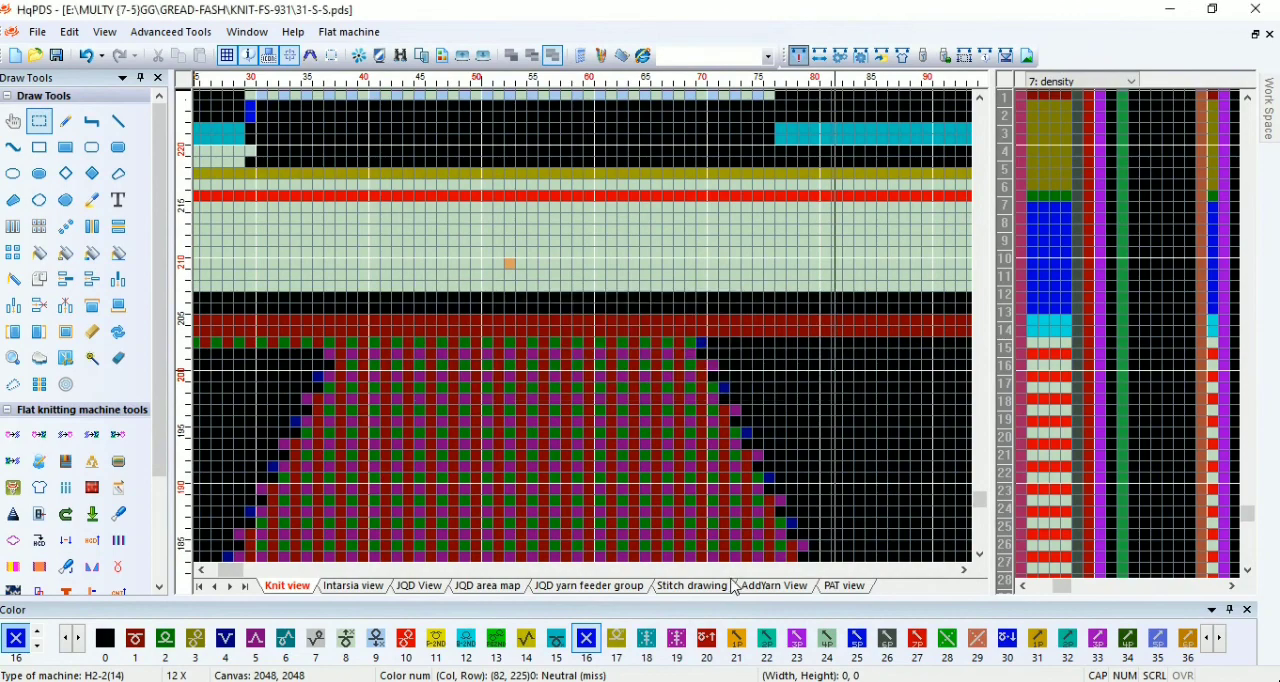
click(941, 182)
scroll(575, 340, down, 4)
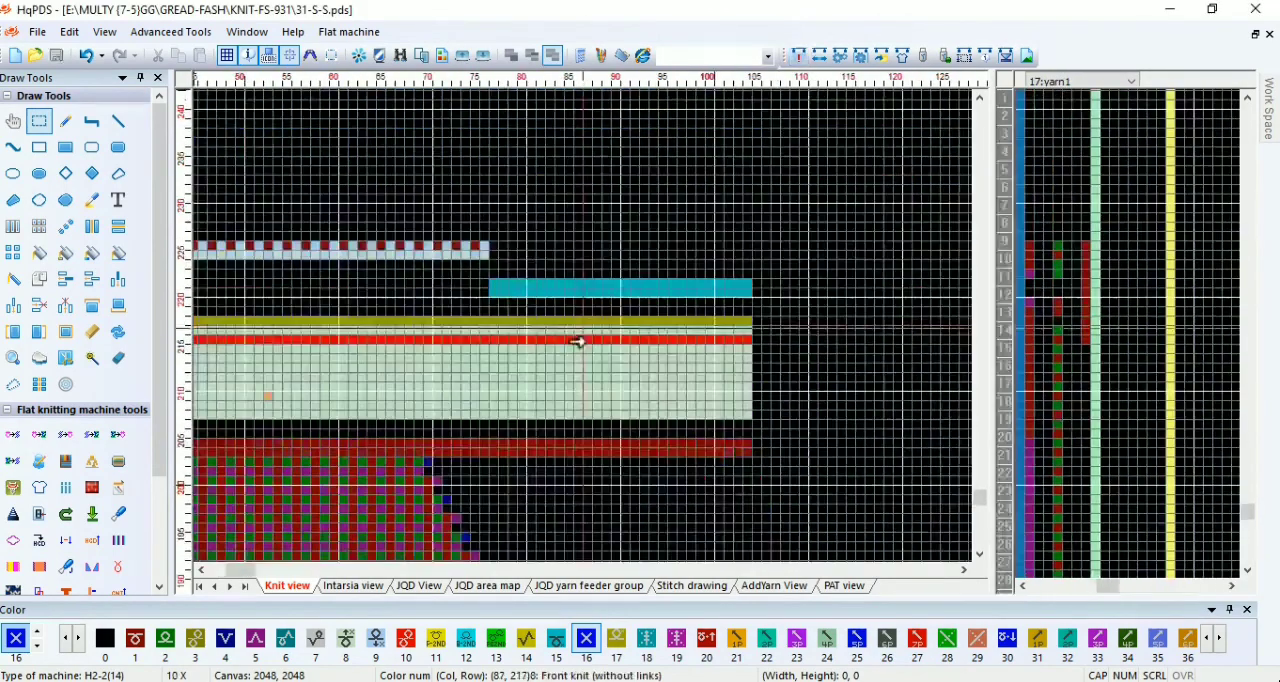
scroll(297, 334, up, 1)
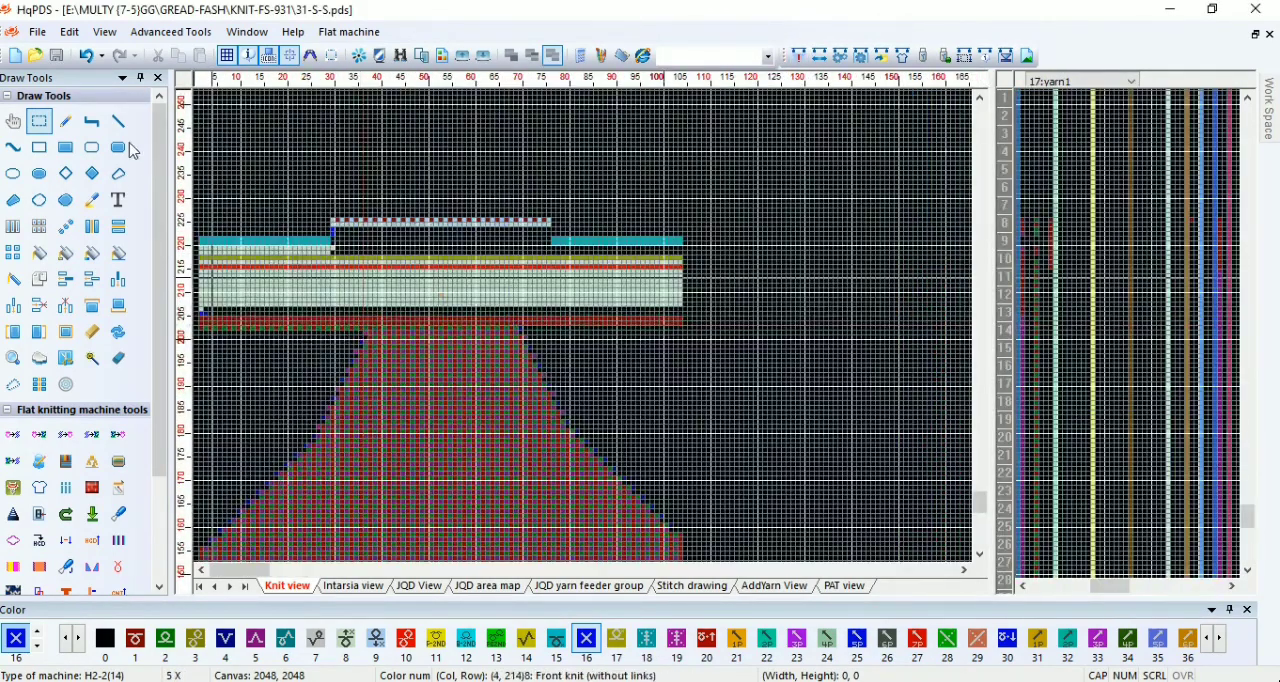
Step: Save the program under the new file name 31-S-N in the KNIT-FS-931 folder
click(40, 36)
click(52, 191)
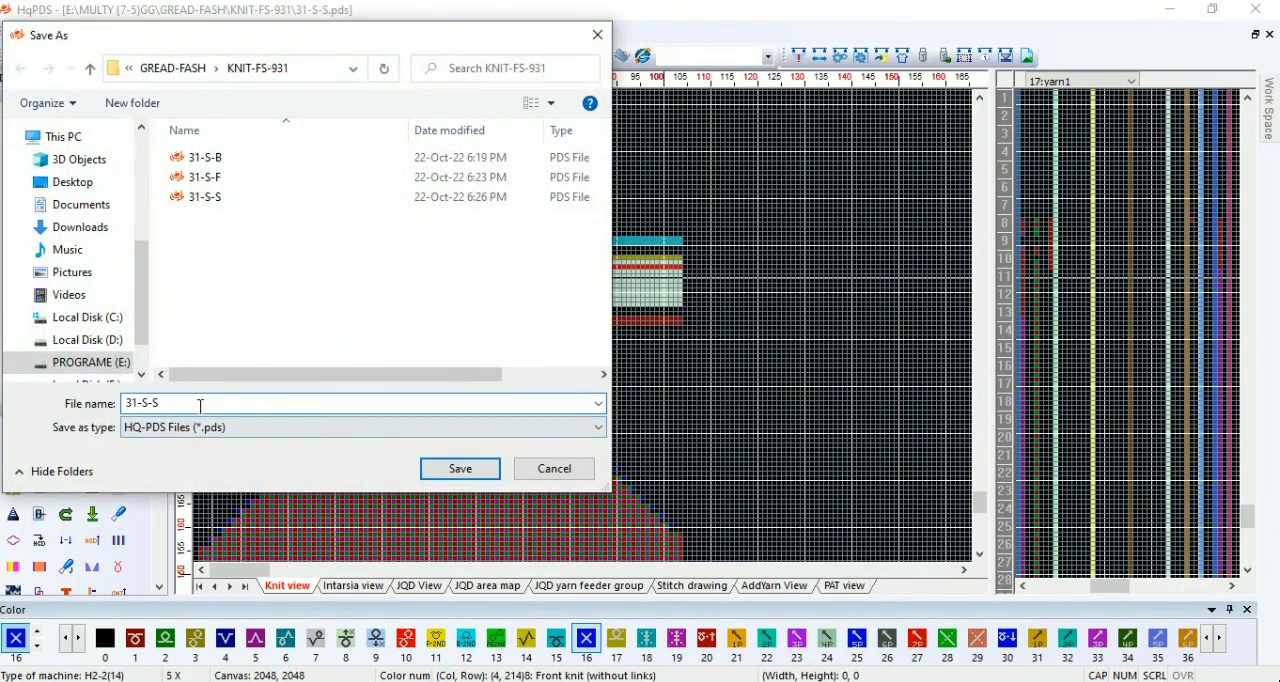
key(BackSpace)
text(N)
key(Return)
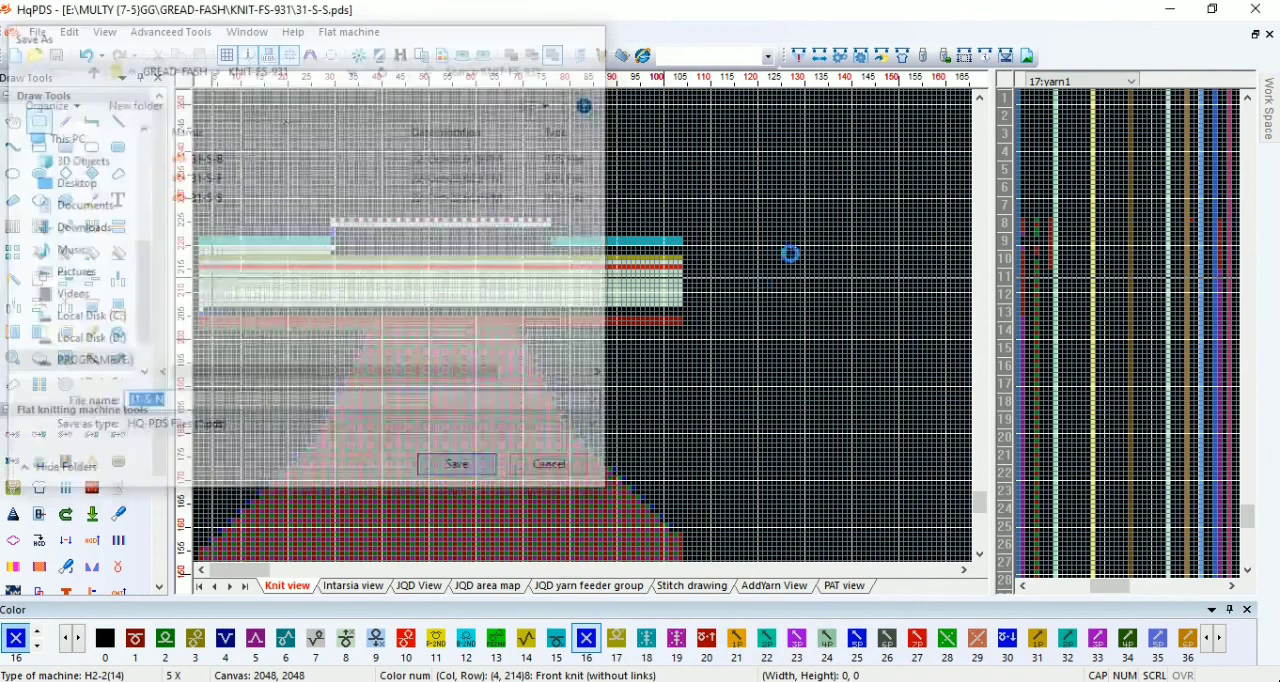
Step: Generate a new craft bill with 129 start needles, 70 rows of Ribbing 1x1, 1.5 Revol. tubular height and one Front row
key(F4)
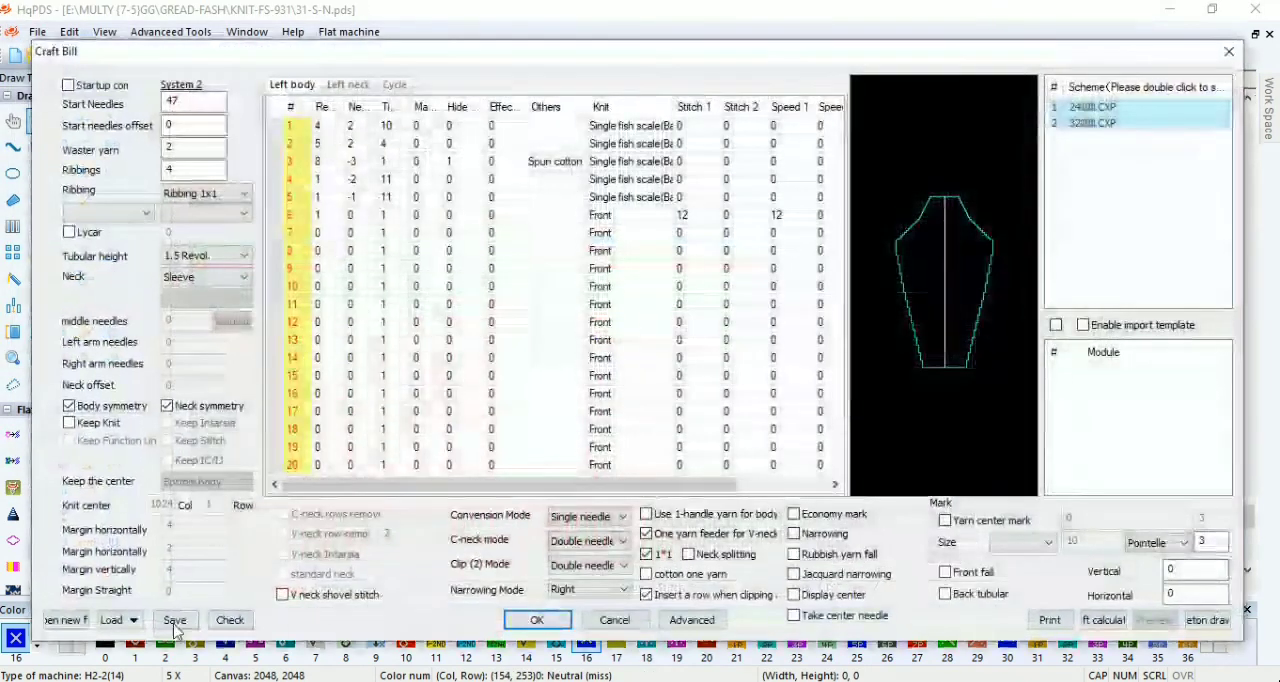
click(69, 623)
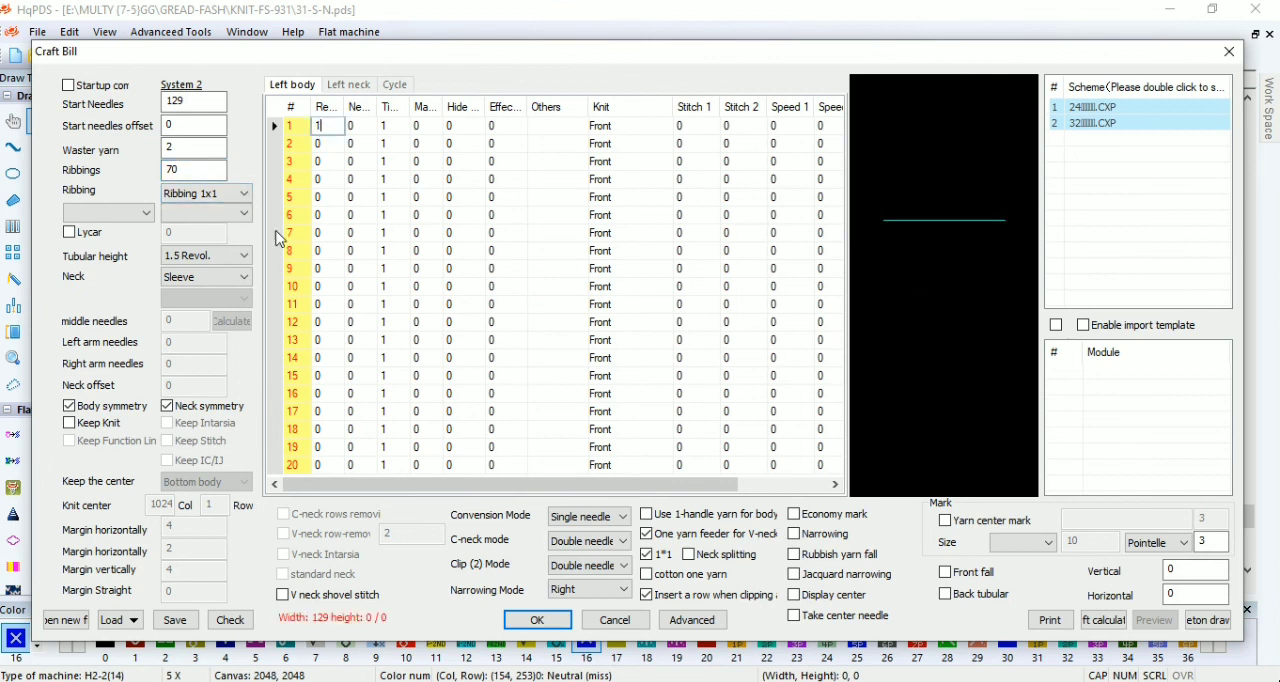
click(244, 256)
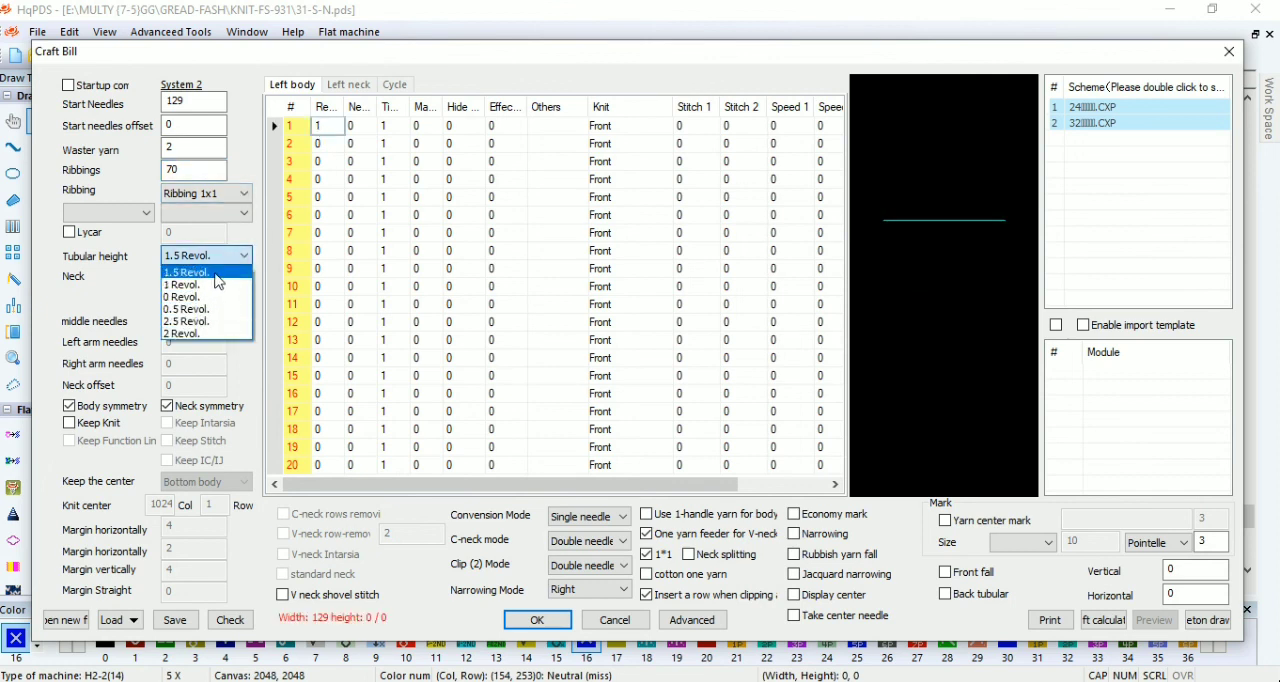
click(210, 175)
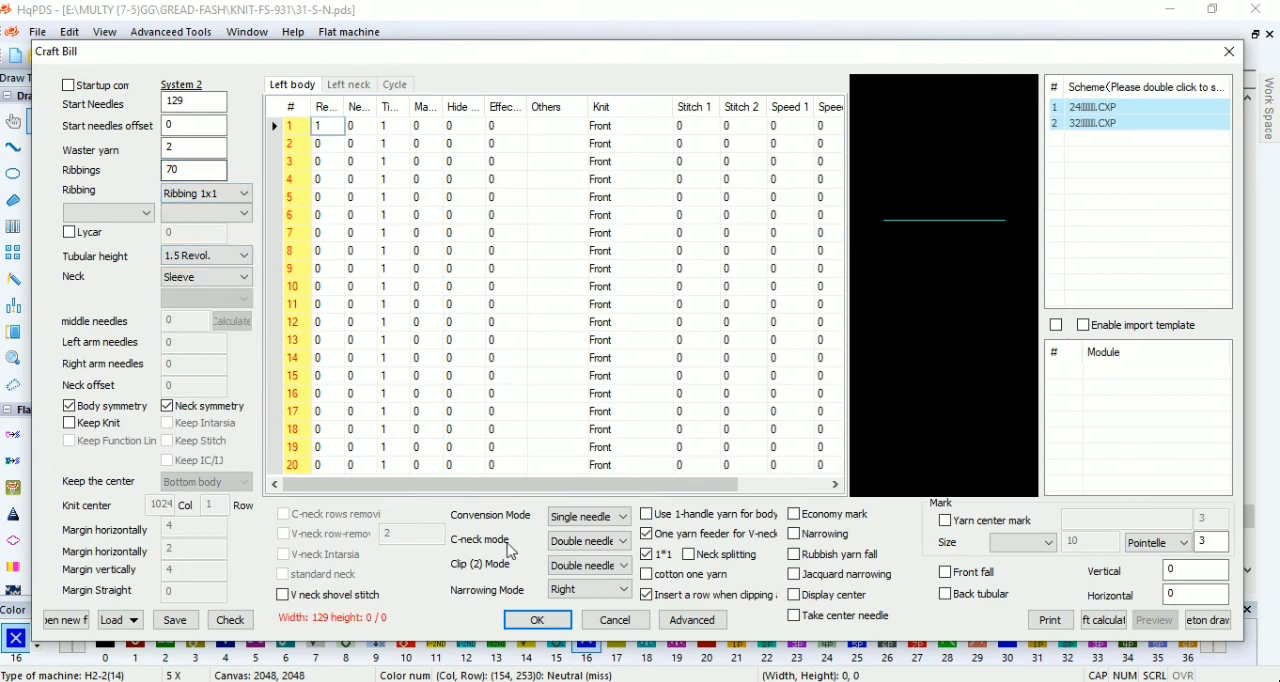
click(536, 619)
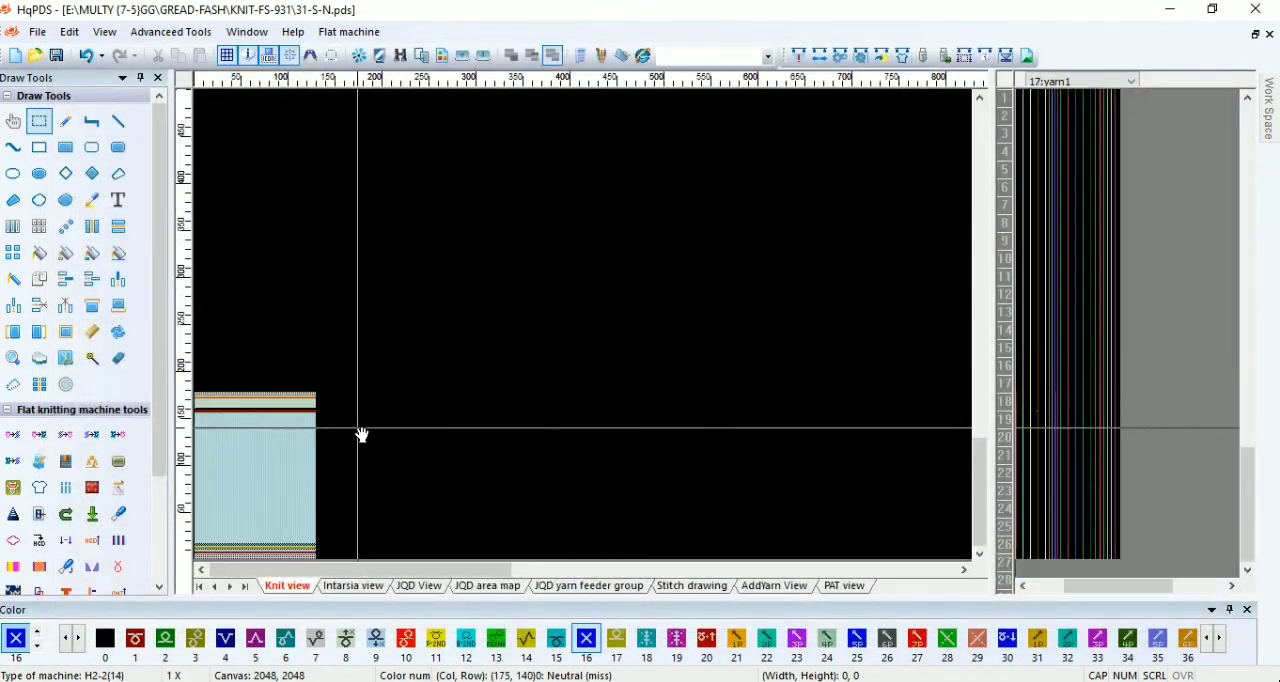
Step: Delete the checkered rows at the top of the waste section and the two solid color 1 rows above the ribbing
scroll(566, 420, up, 4)
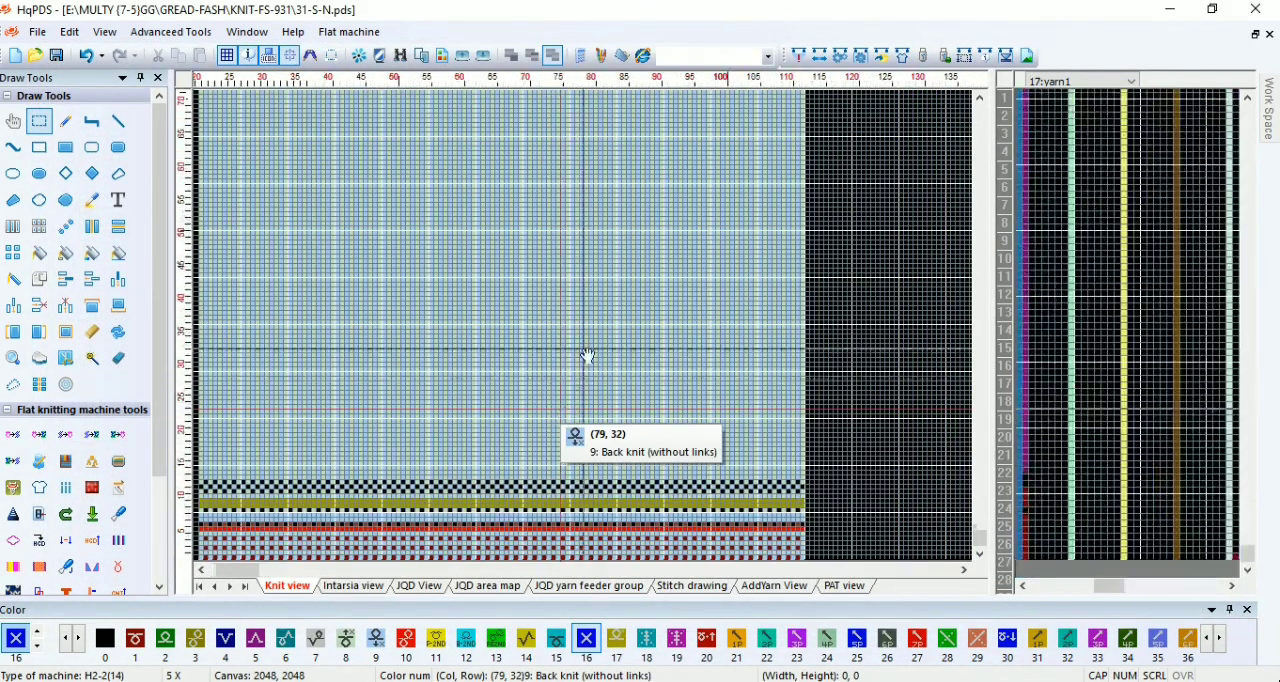
scroll(588, 356, up, 6)
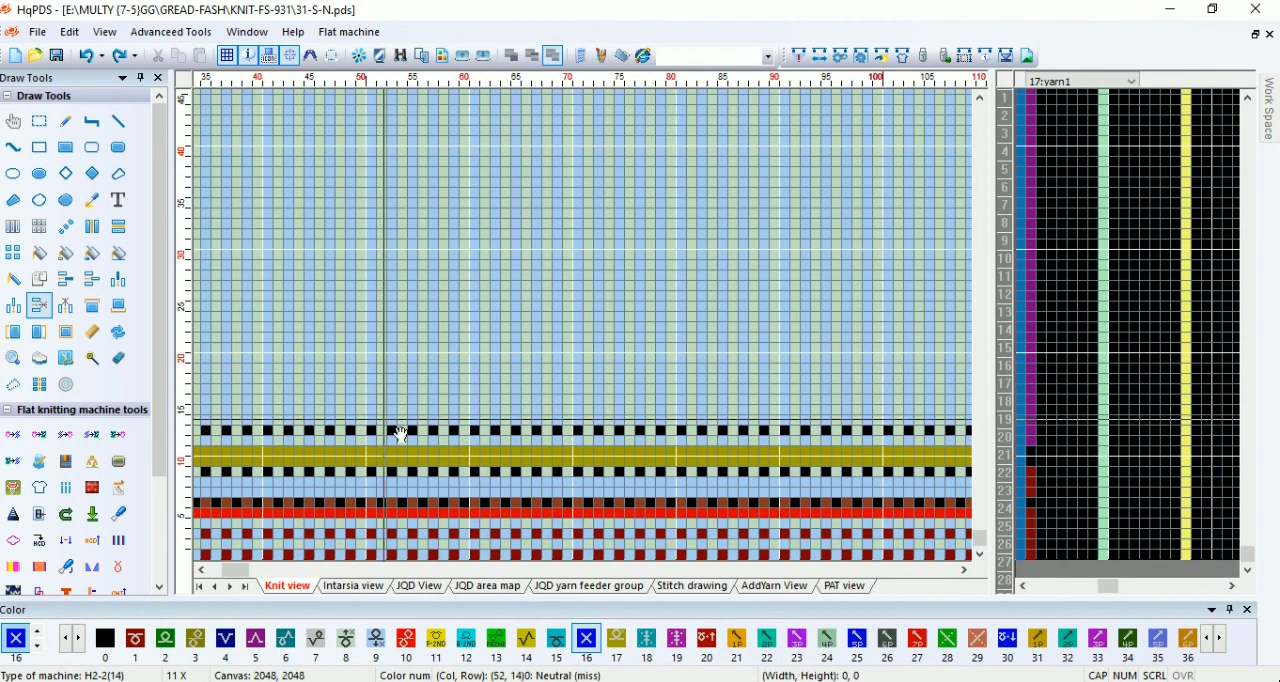
scroll(612, 455, down, 6)
scroll(391, 334, up, 4)
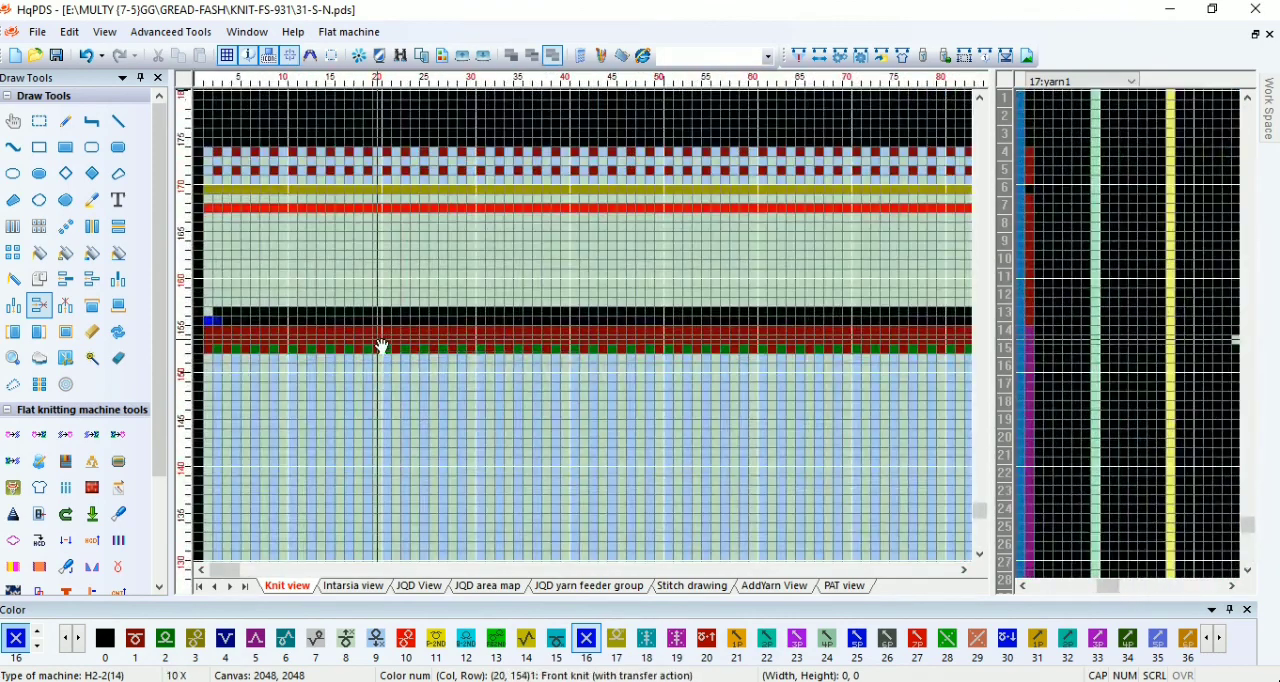
scroll(357, 332, up, 1)
click(340, 210)
click(336, 210)
click(335, 210)
click(335, 210)
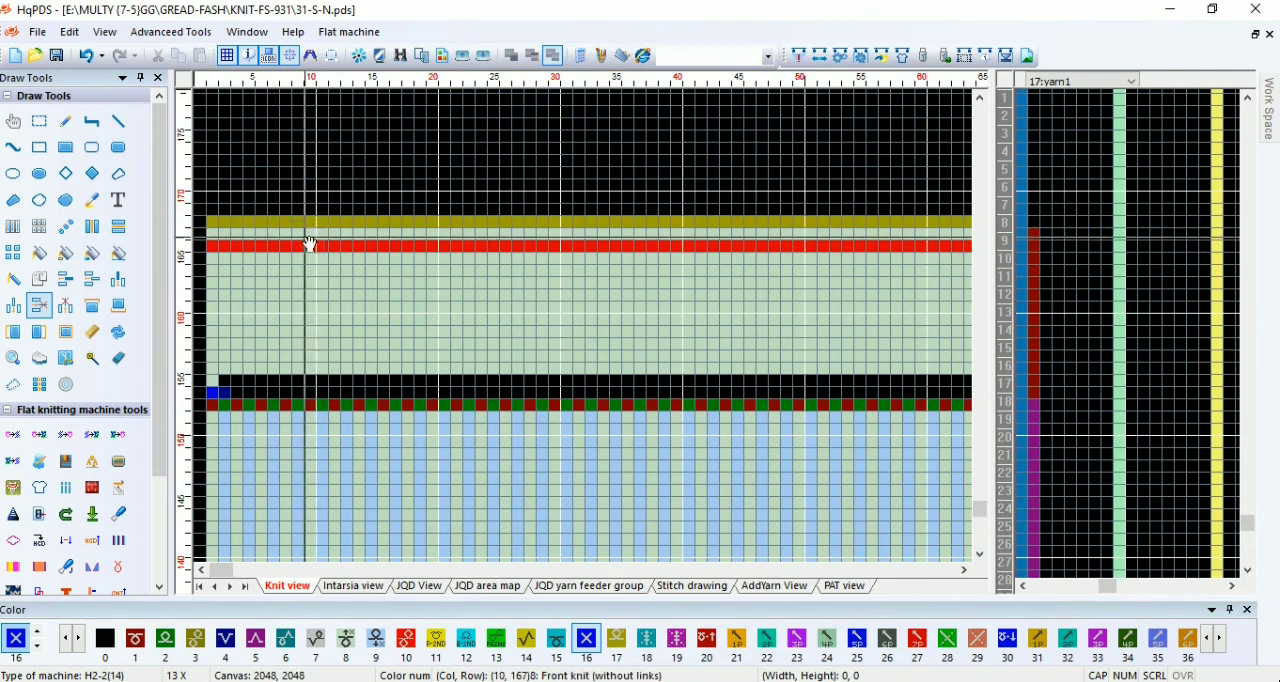
Step: Delete the olive row, the plain row and the red row at the top of the waste section
click(306, 246)
click(306, 247)
click(306, 248)
scroll(274, 377, up, 1)
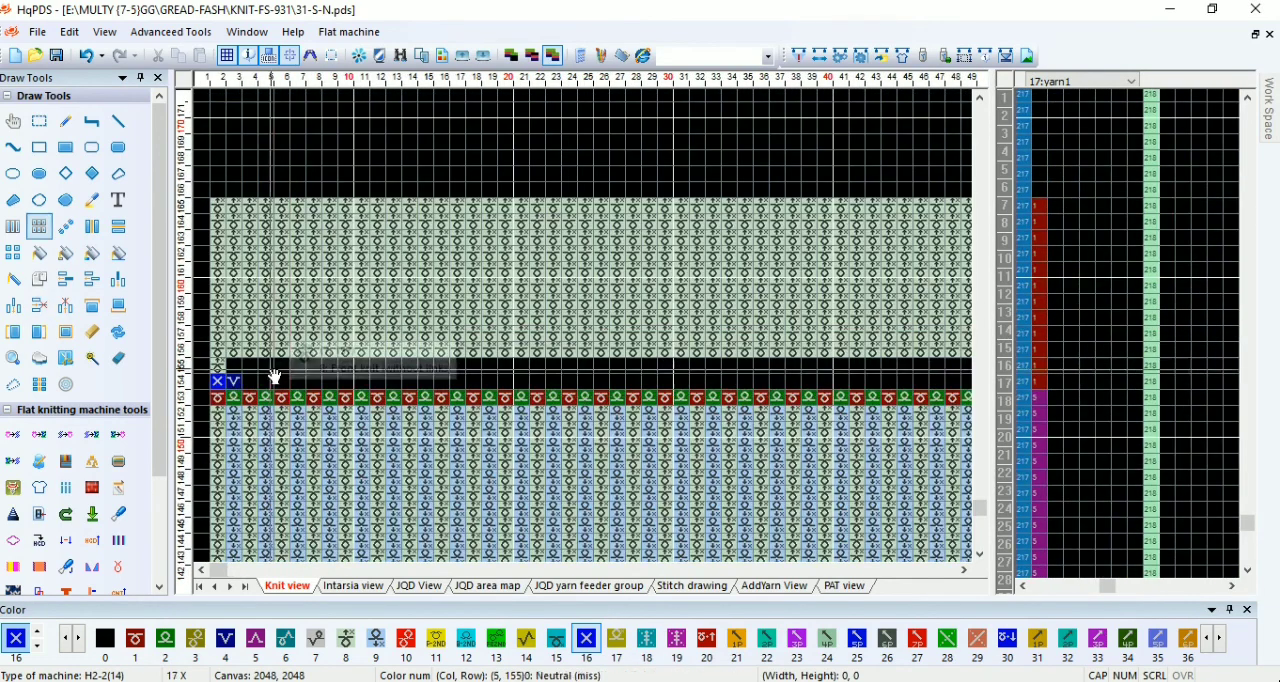
Step: Repeat the alternating color 1 and 2 row upward through the whole waste section, up to row 165 across its full width
drag(222, 401, 252, 348)
scroll(663, 343, down, 1)
scroll(252, 348, up, 1)
drag(588, 332, 860, 229)
scroll(728, 279, up, 1)
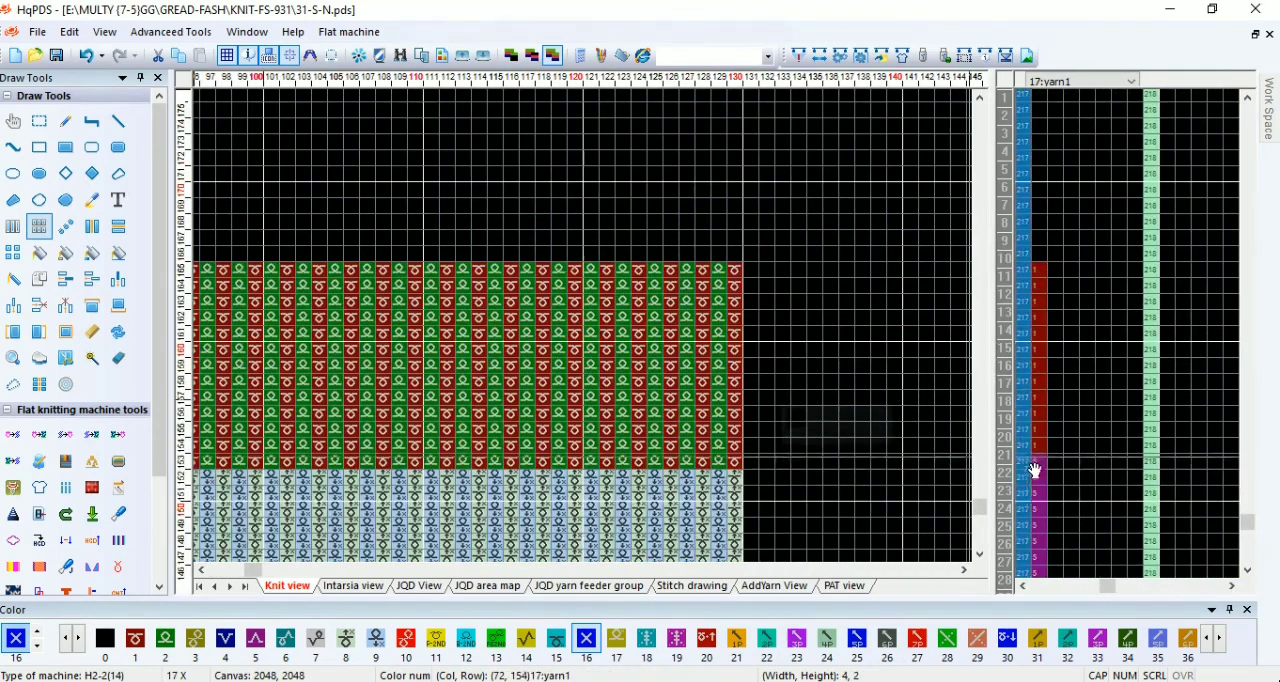
Step: Mark the top row 165 of the waste section with color 1 in the end function line
scroll(1006, 478, down, 5)
scroll(497, 303, up, 3)
key(1)
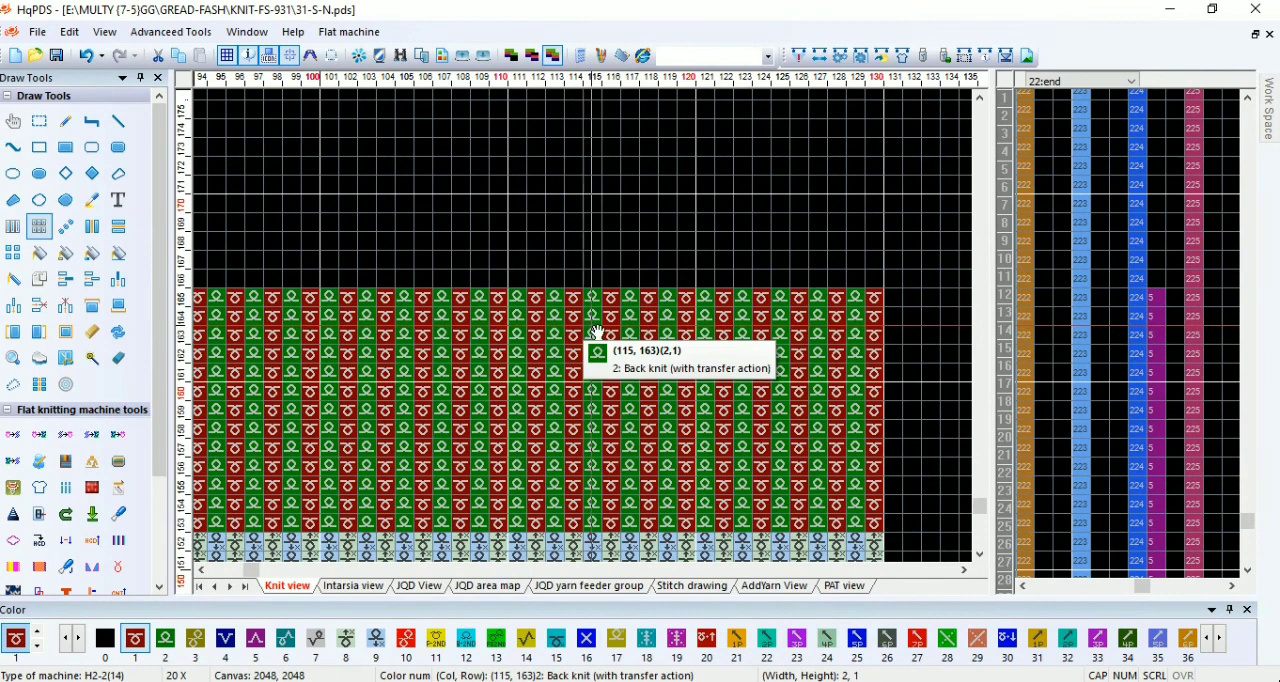
key(Escape)
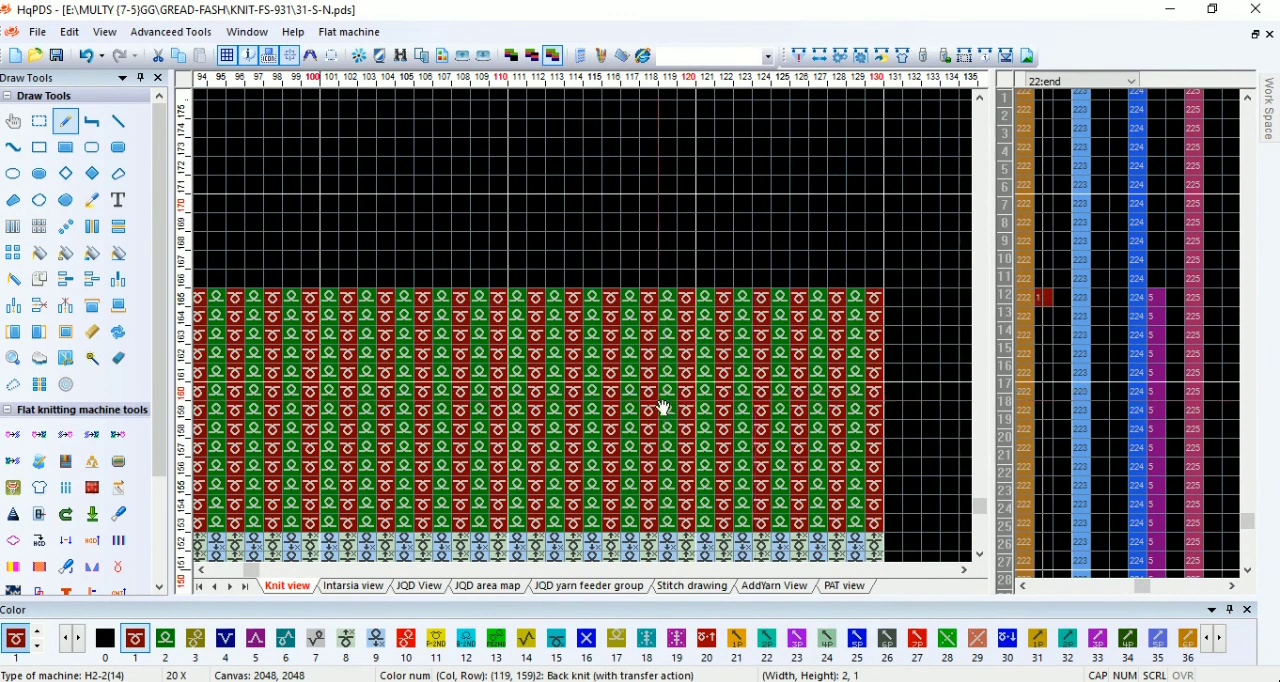
Step: Count 36 needles in from the right edge on row 157 and place a color 51 marker stitch beside them
scroll(575, 355, down, 4)
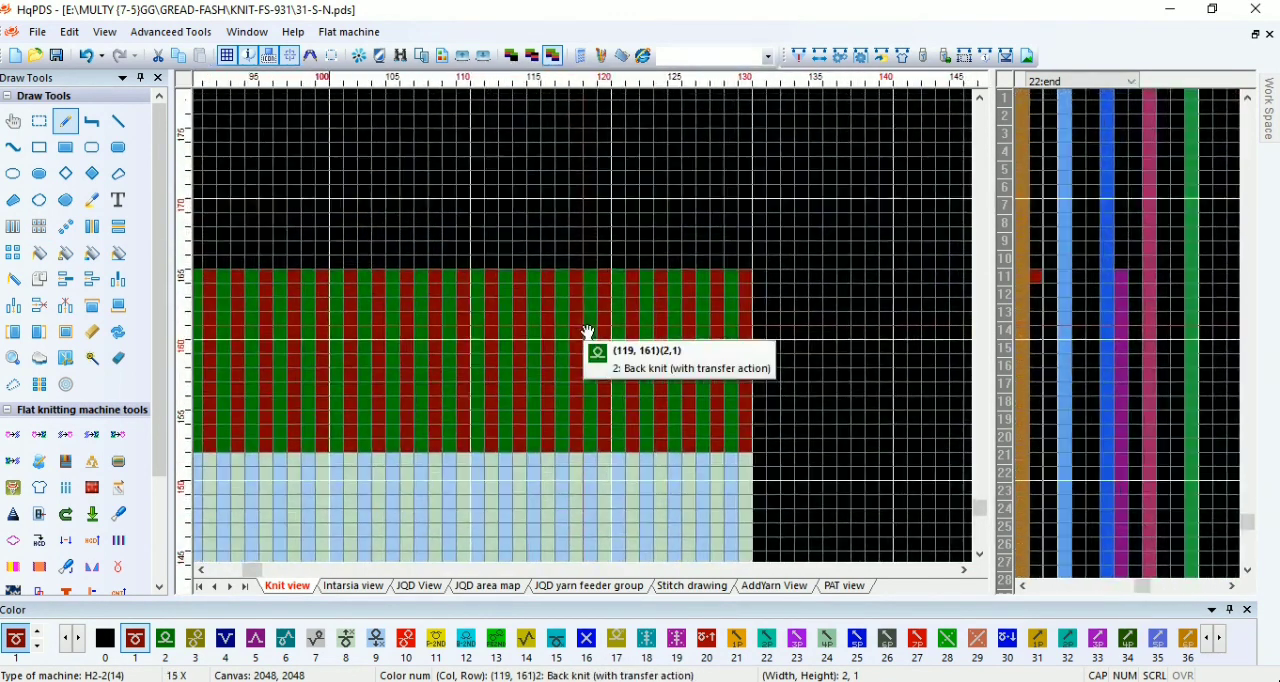
scroll(588, 332, up, 4)
key(Escape)
mouse_move(789, 408)
mouse_down()
mouse_move(502, 413)
mouse_move(586, 328)
mouse_move(528, 338)
mouse_up()
scroll(586, 328, up, 1)
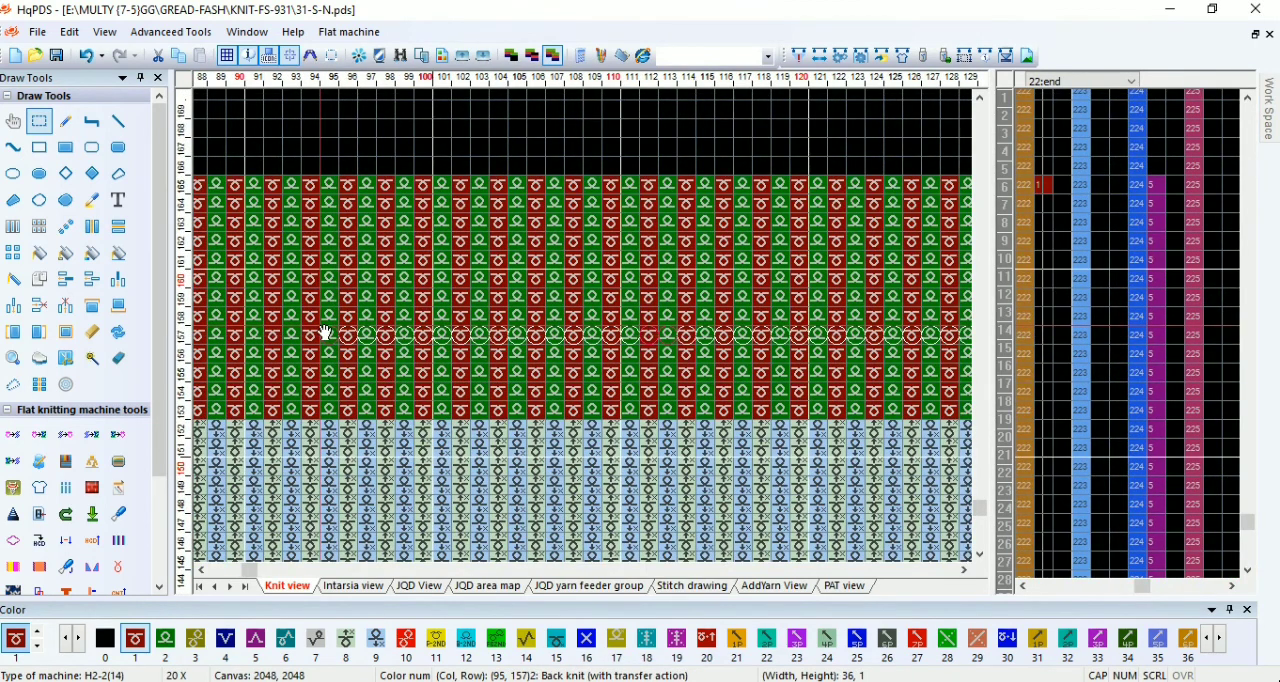
key(5)
key(1)
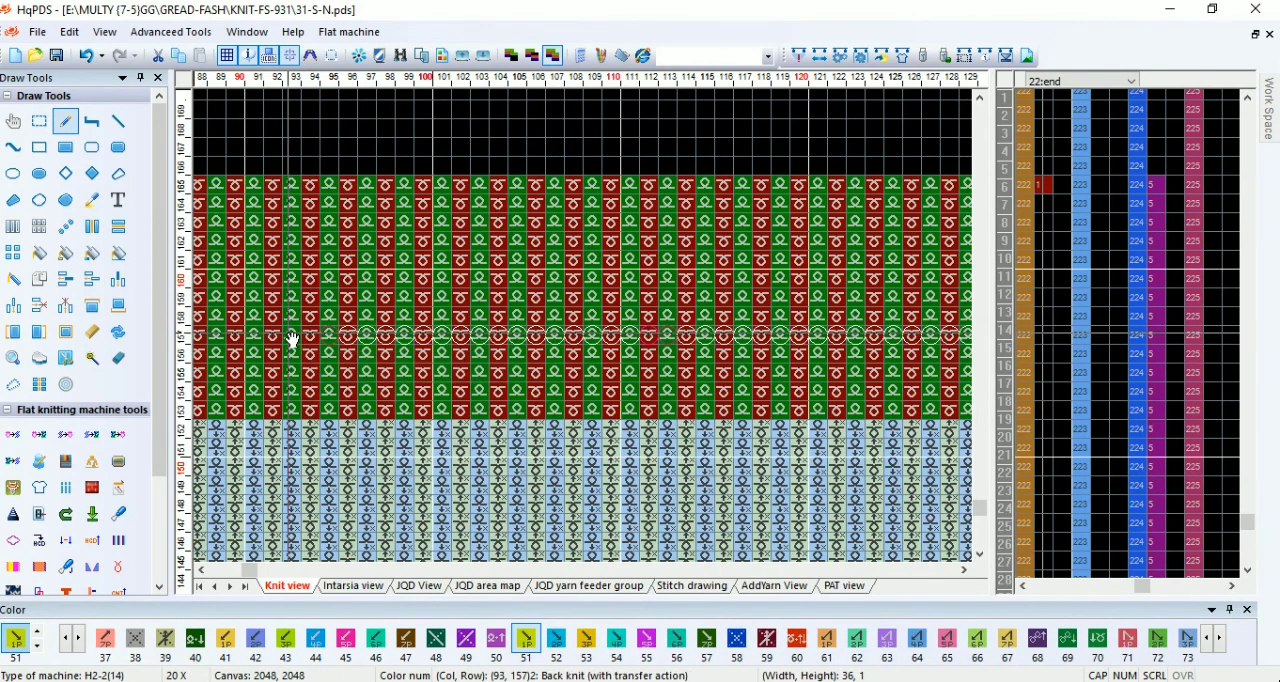
drag(293, 327, 572, 341)
Step: Place the second color 51 marker stitch on row 157 at needle 39 in the waste section
scroll(260, 437, down, 3)
scroll(557, 314, down, 4)
scroll(466, 326, up, 2)
scroll(393, 378, up, 2)
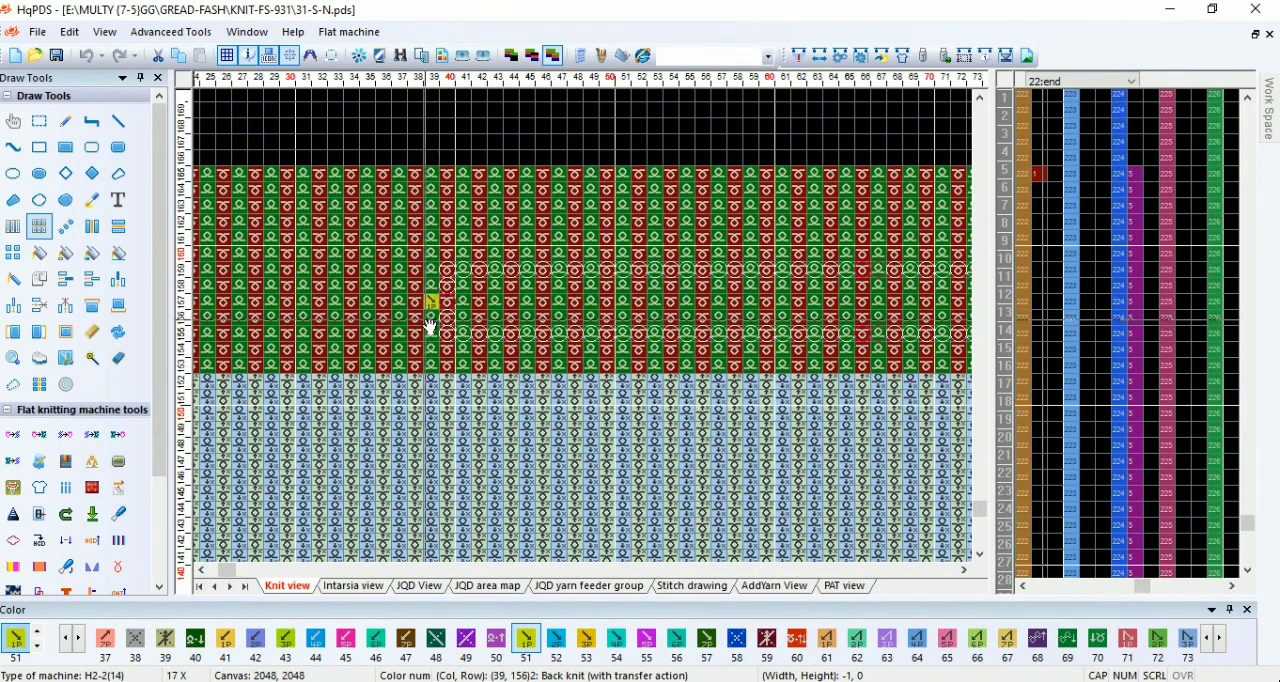
Step: Select a narrow strip over the full height of the 1x1 ribbing to check its number of rows
drag(418, 288, 219, 265)
scroll(205, 375, down, 2)
scroll(219, 265, down, 2)
drag(718, 243, 786, 467)
scroll(786, 467, down, 2)
scroll(593, 343, down, 7)
drag(593, 343, 514, 486)
Step: Compile the 31-S-N program with the existing compilation options and dismiss the compiling information
scroll(580, 338, up, 6)
scroll(563, 423, down, 4)
scroll(514, 486, down, 5)
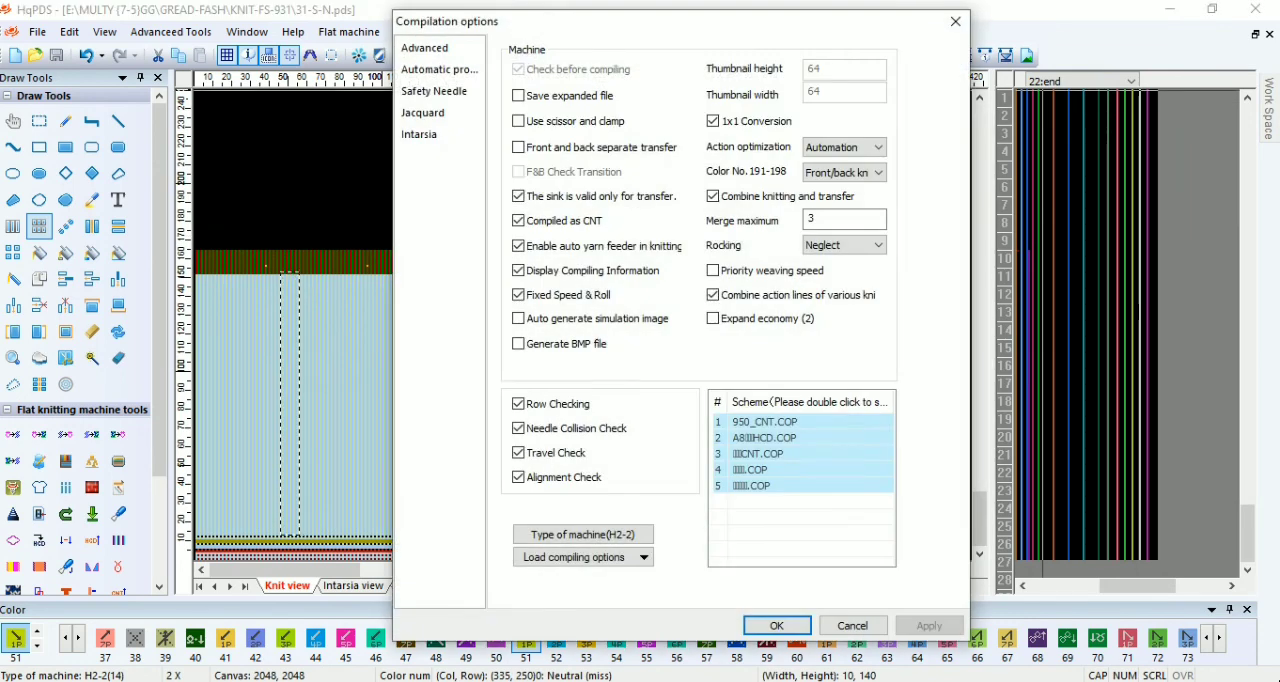
click(796, 625)
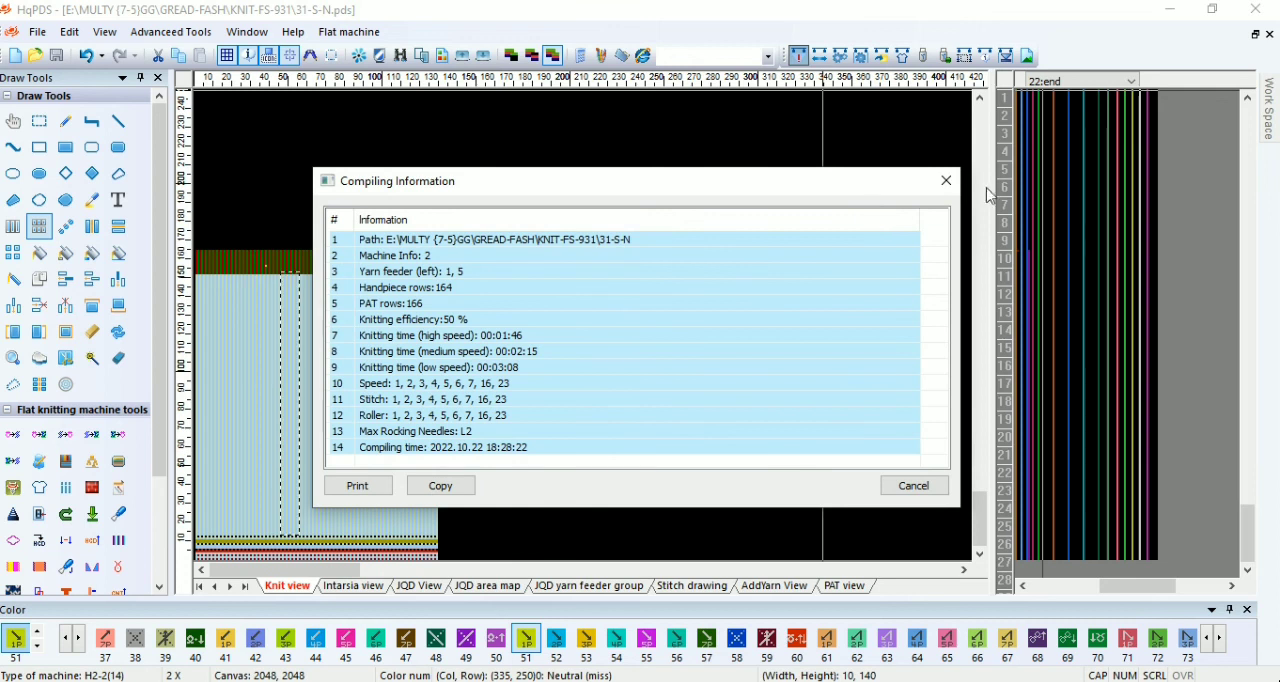
click(947, 182)
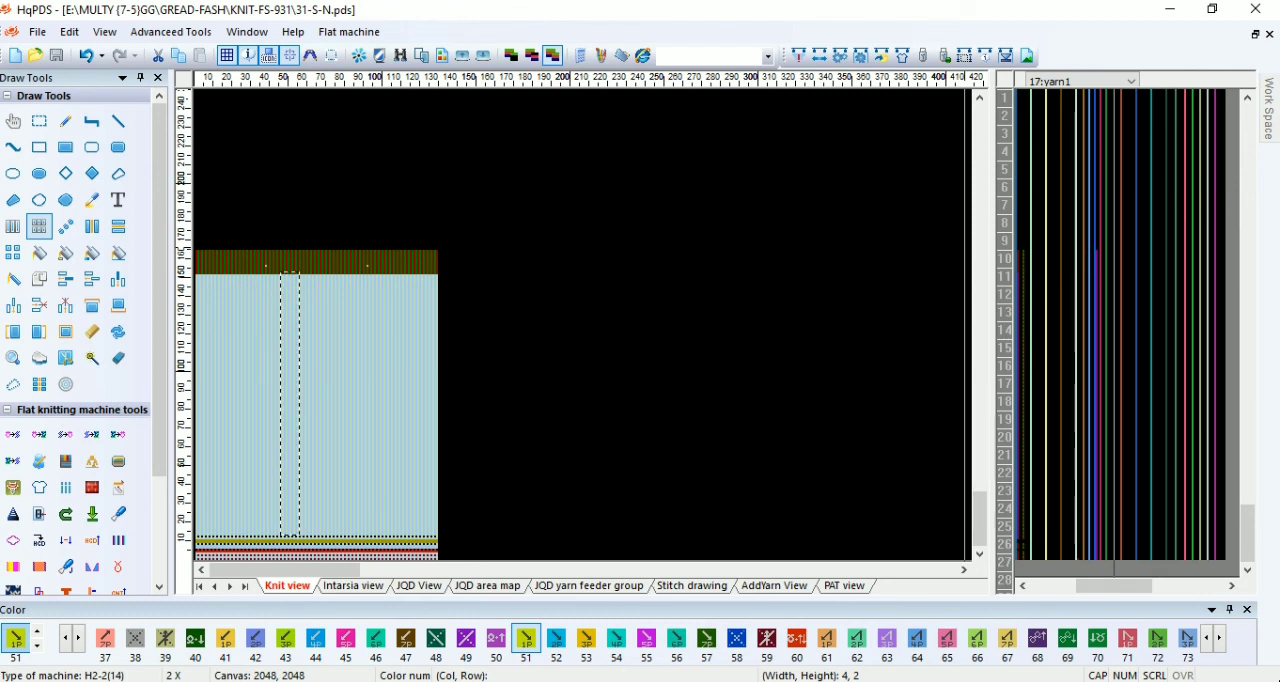
click(1089, 681)
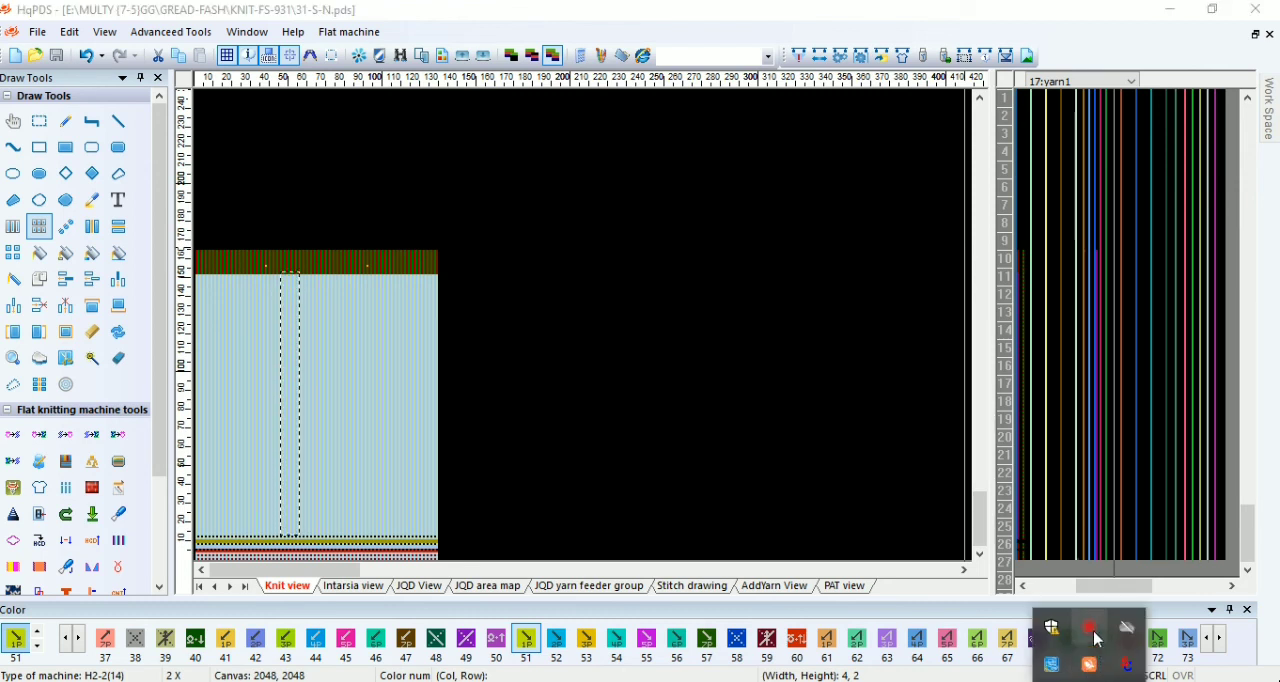